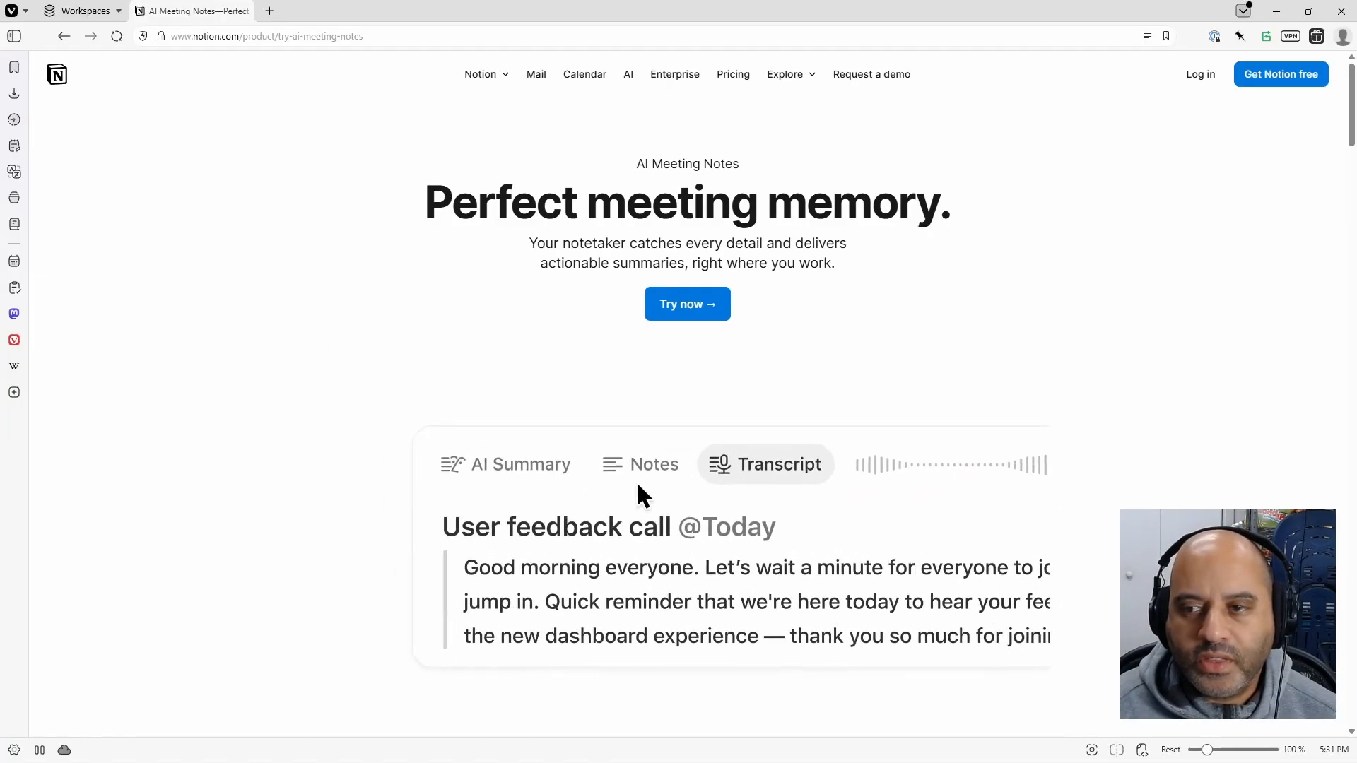
click(555, 469)
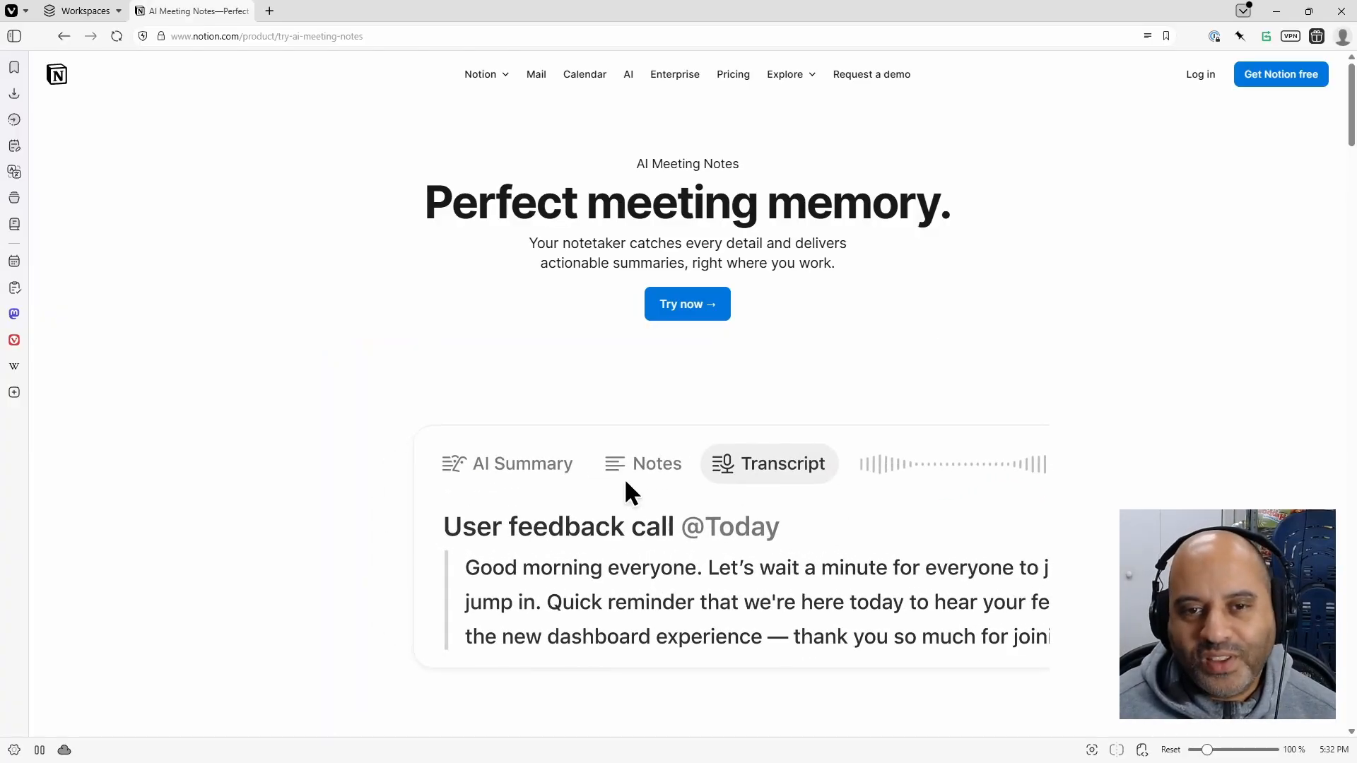
click(556, 464)
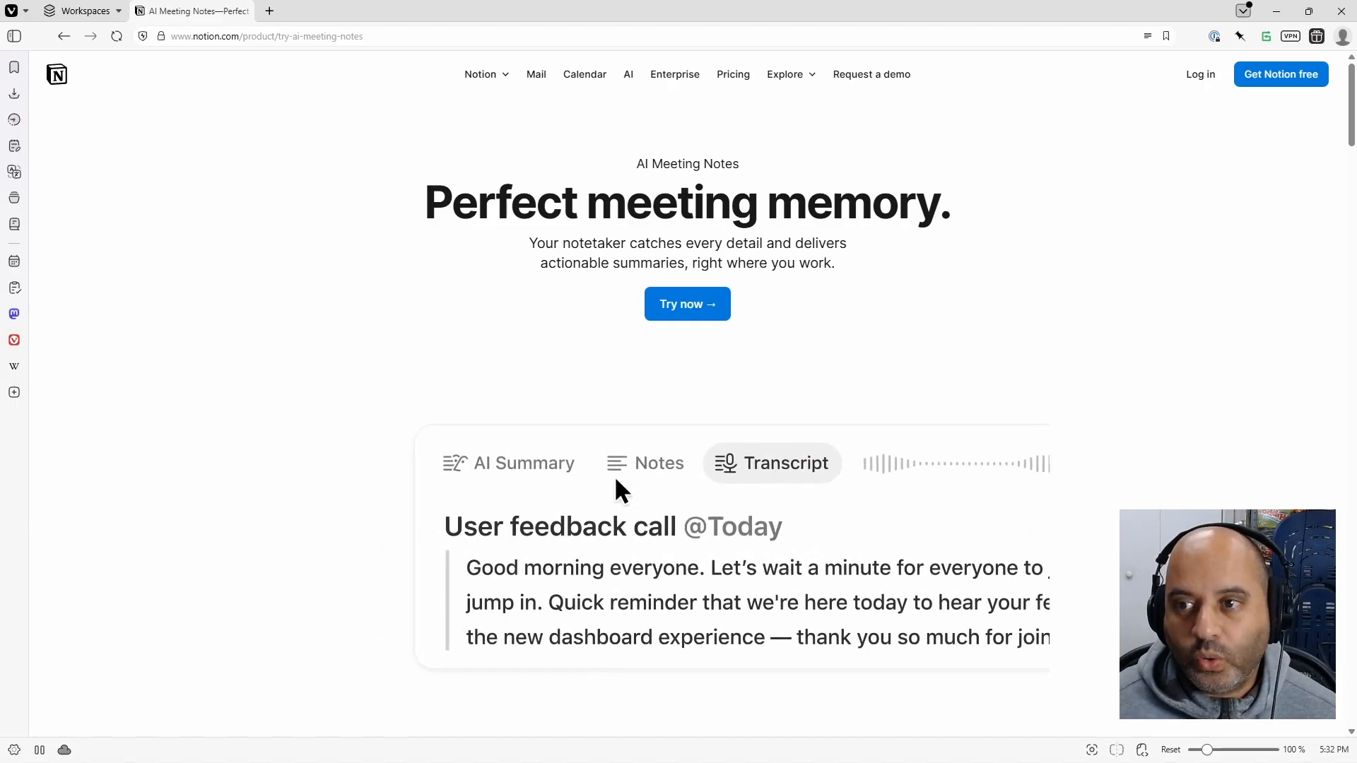
click(555, 466)
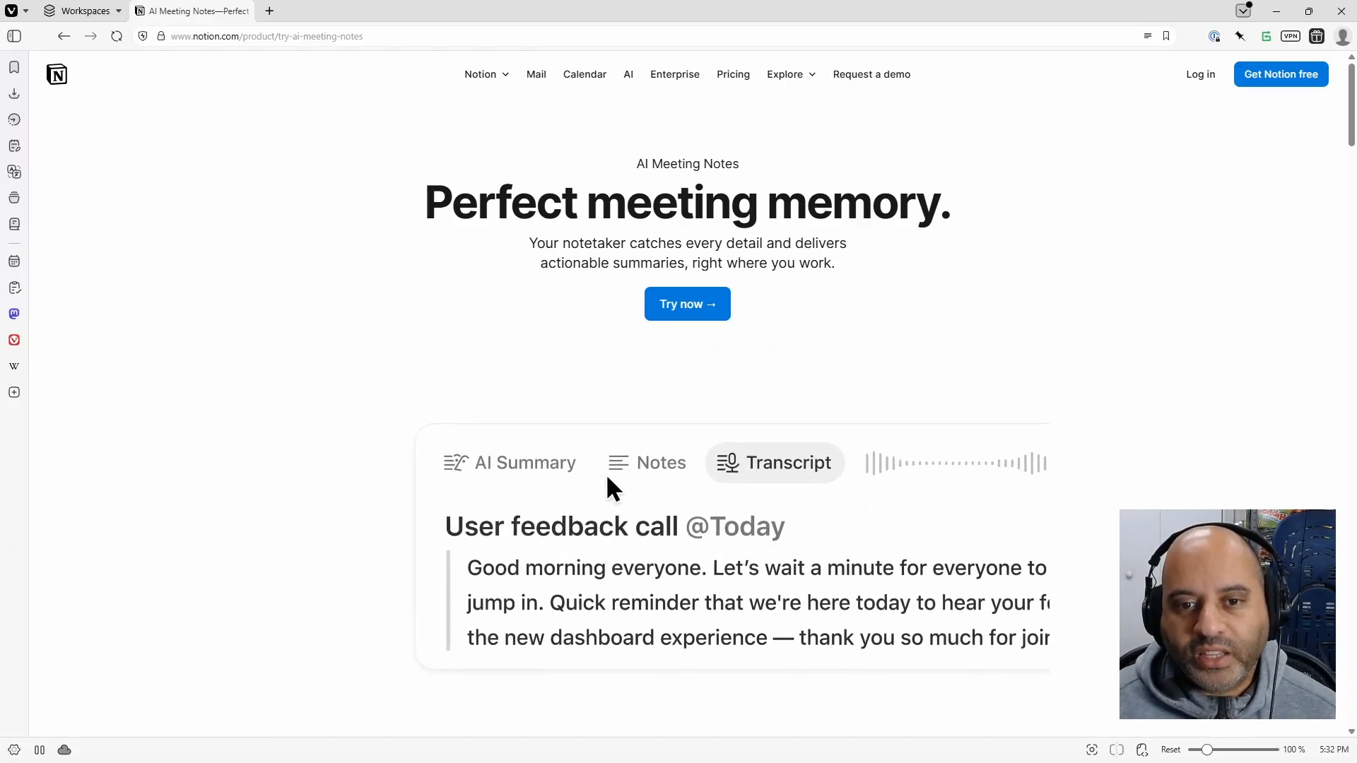
click(551, 460)
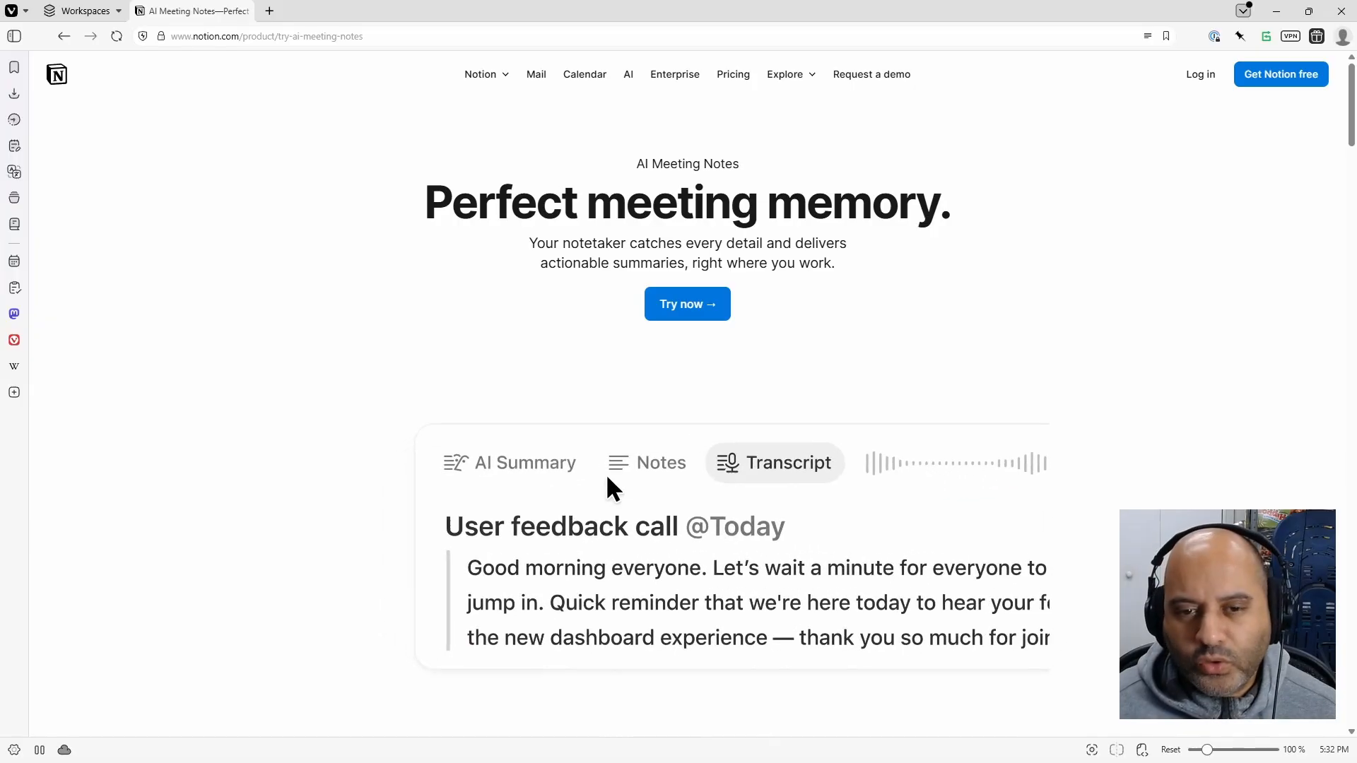
click(551, 462)
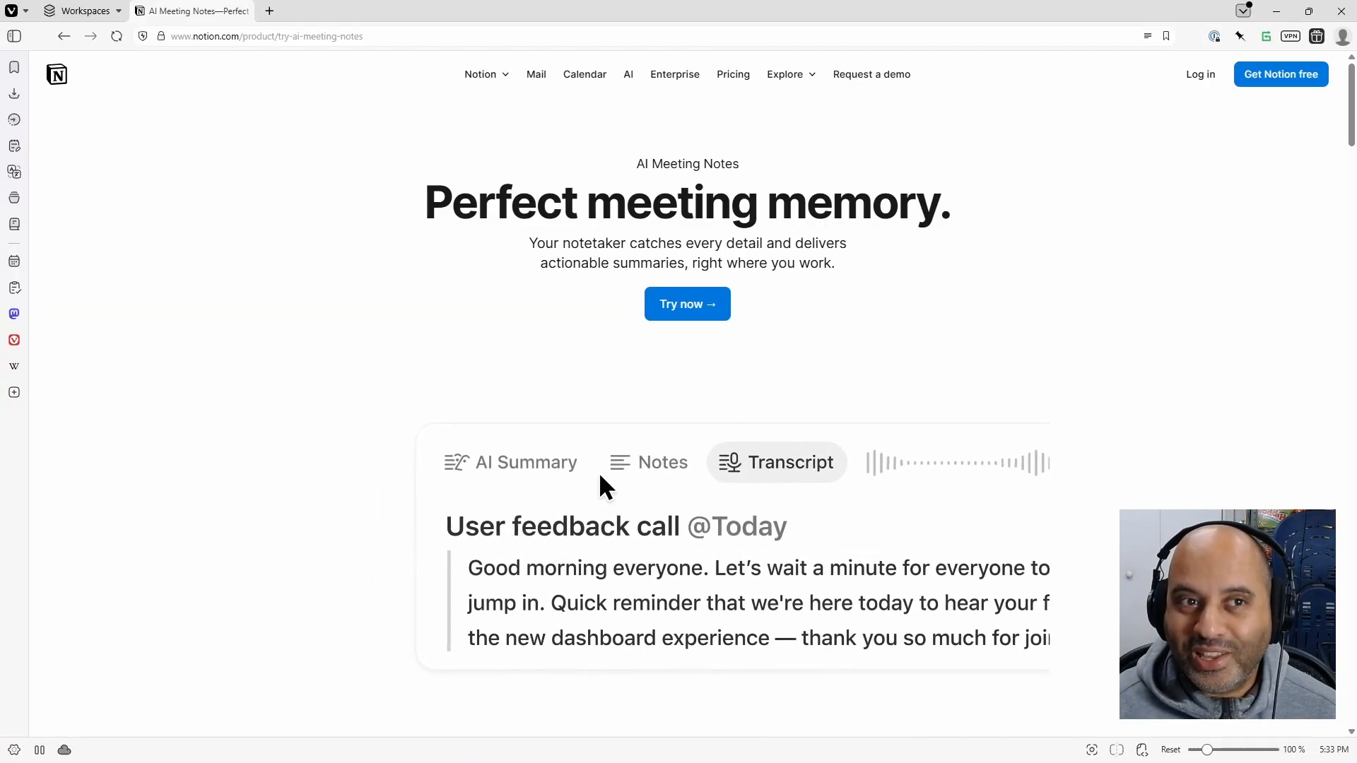
click(550, 460)
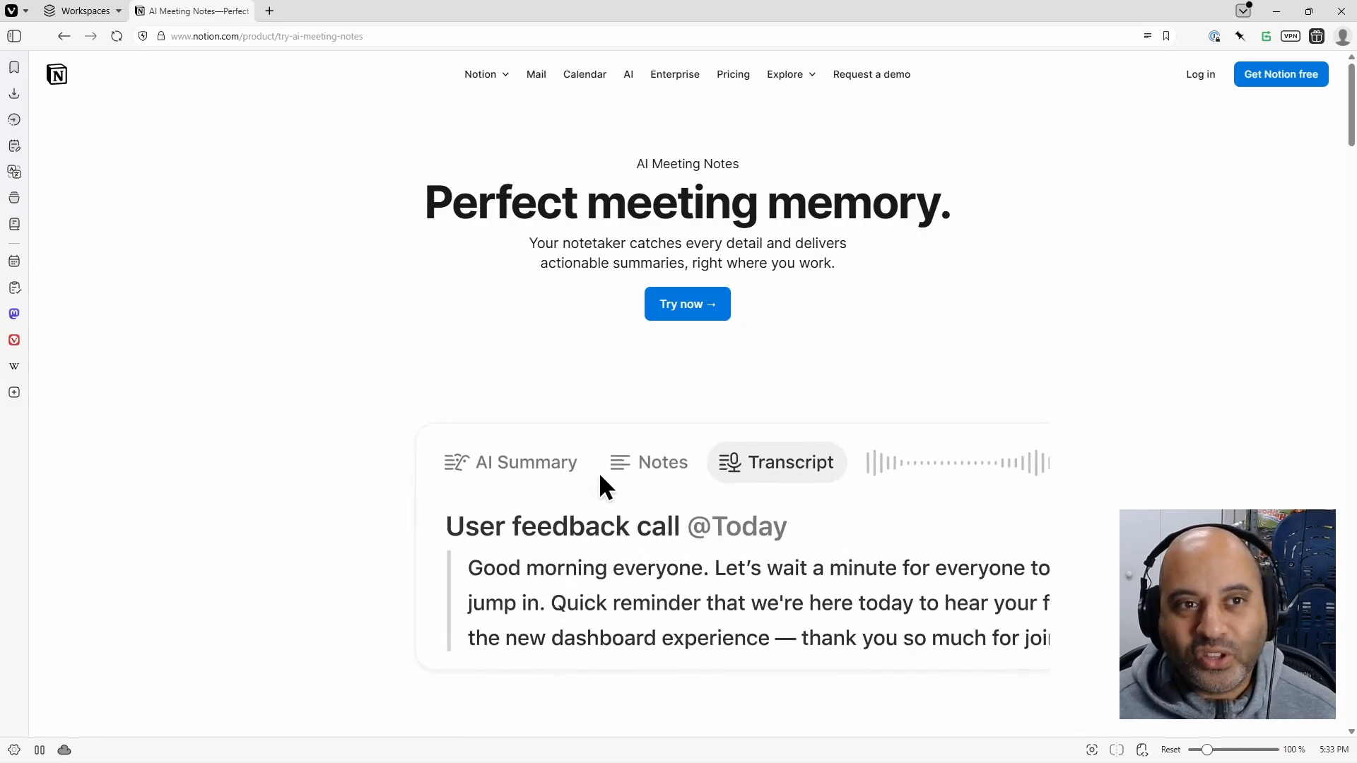
click(550, 460)
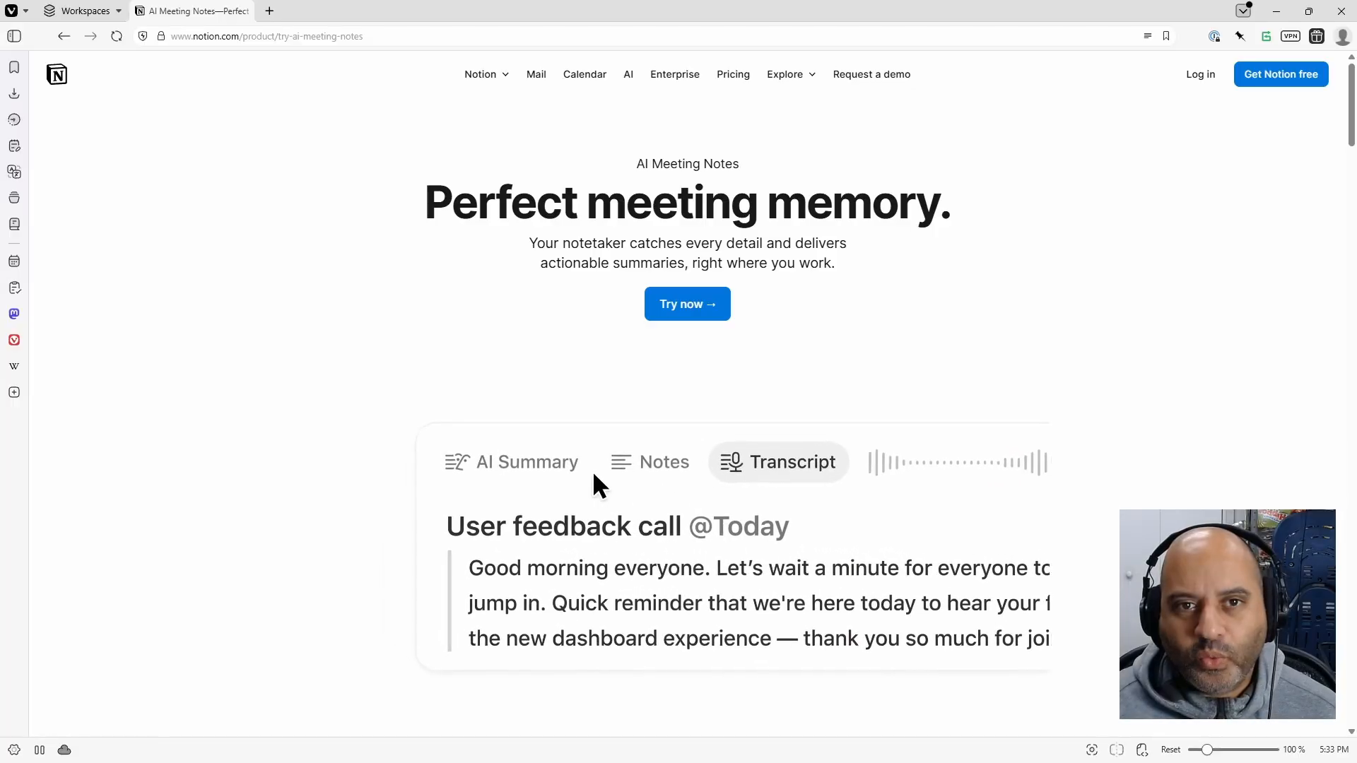
click(551, 464)
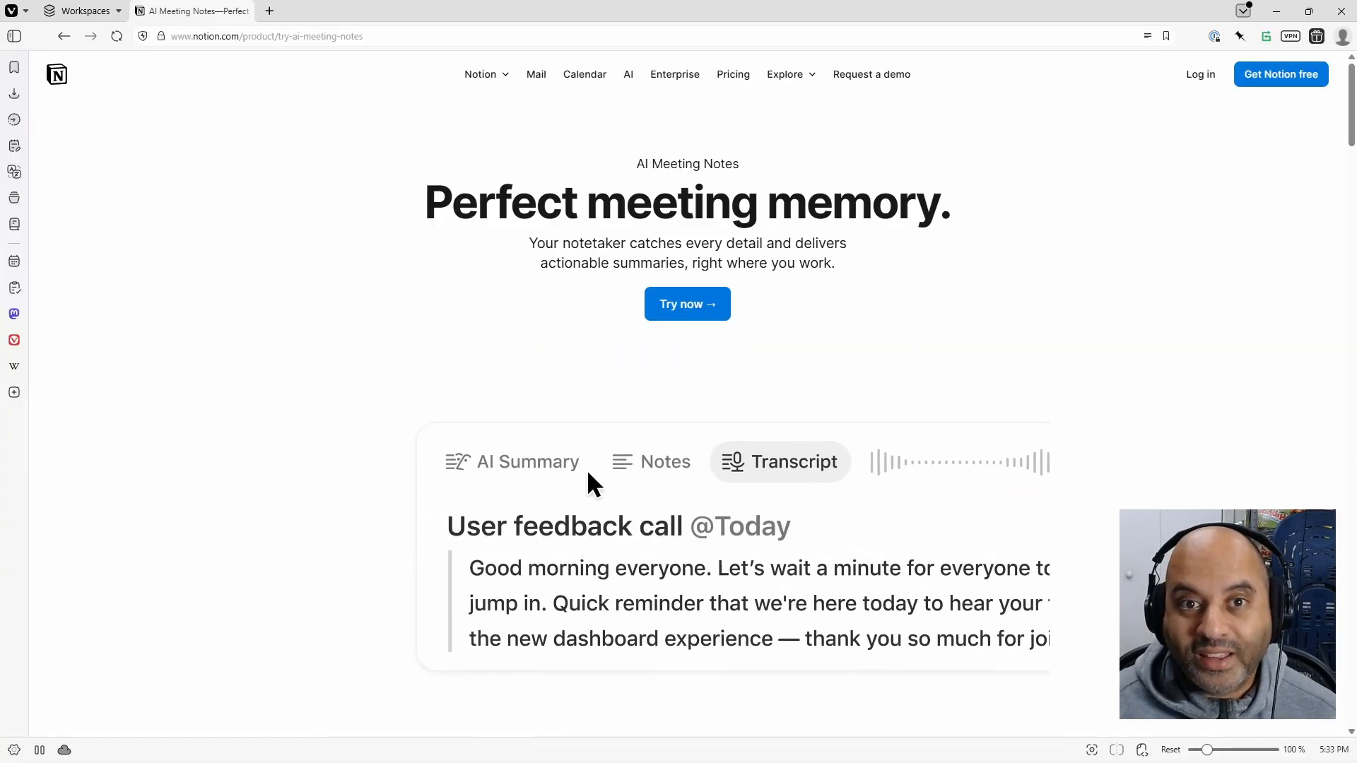
click(550, 461)
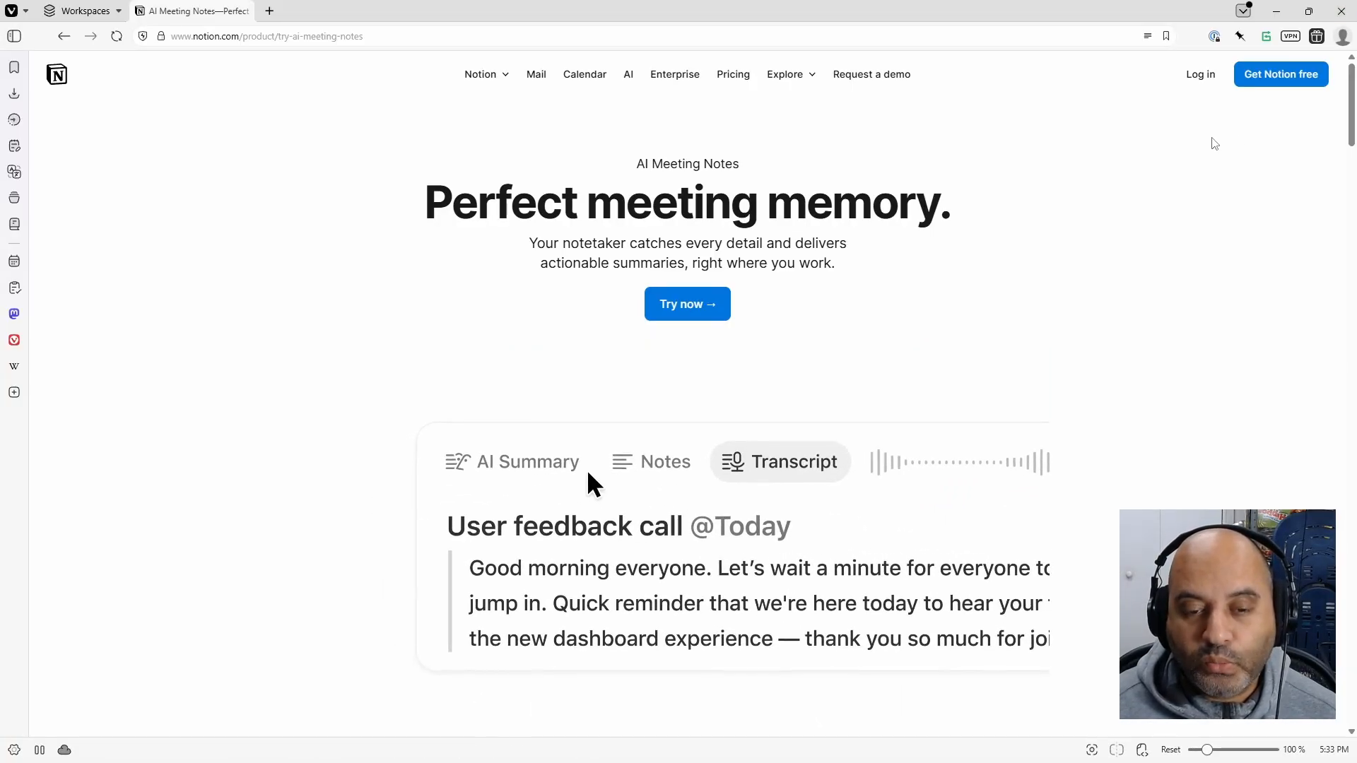
click(551, 465)
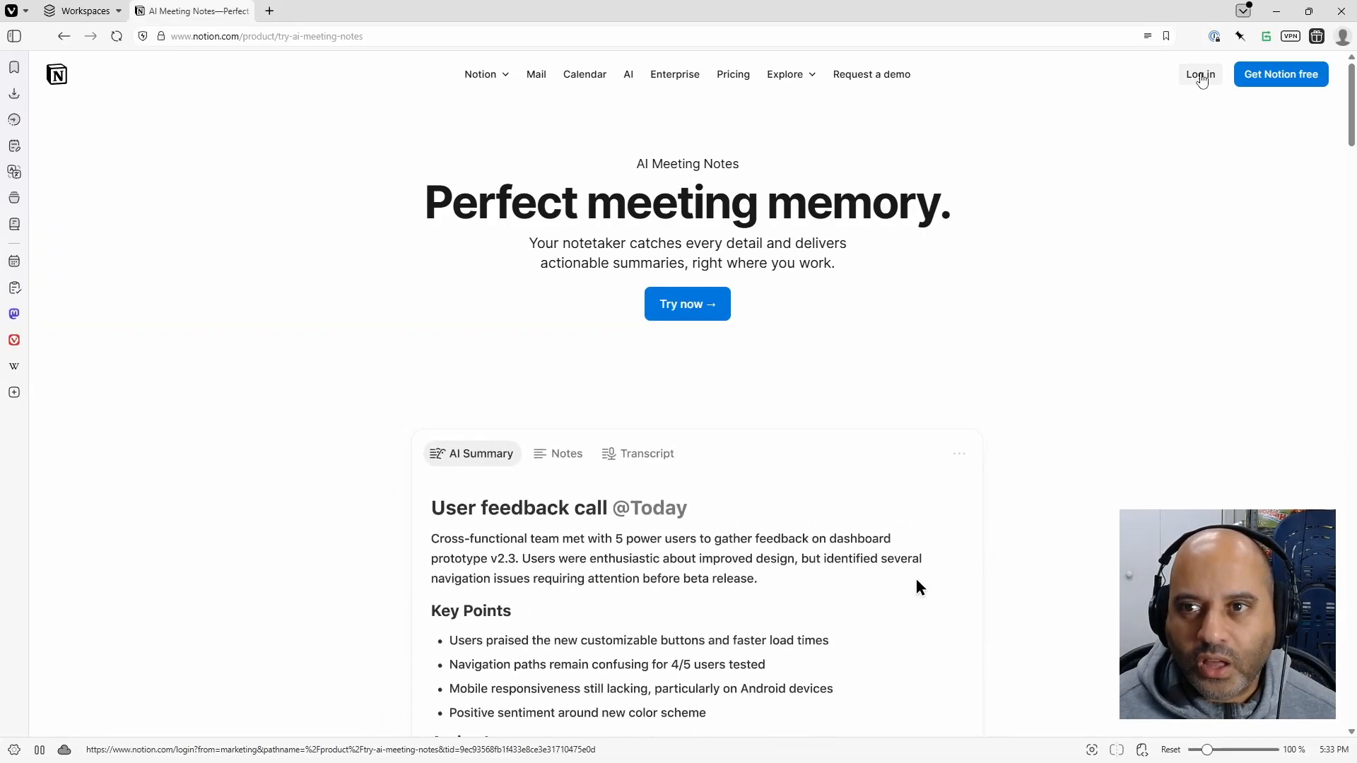
- Log in to the Notion workspace and view the Welcome to Notion! and To Do List pages
click(1201, 81)
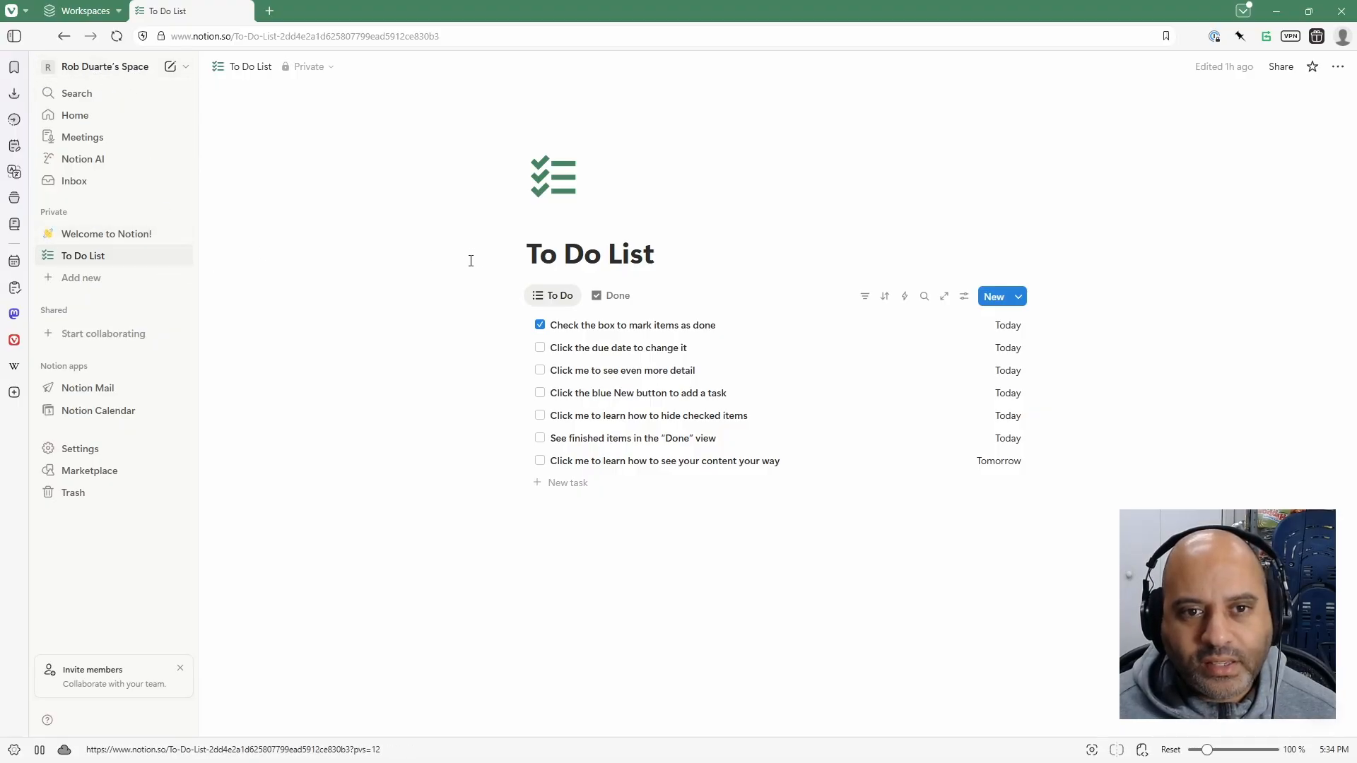
click(94, 243)
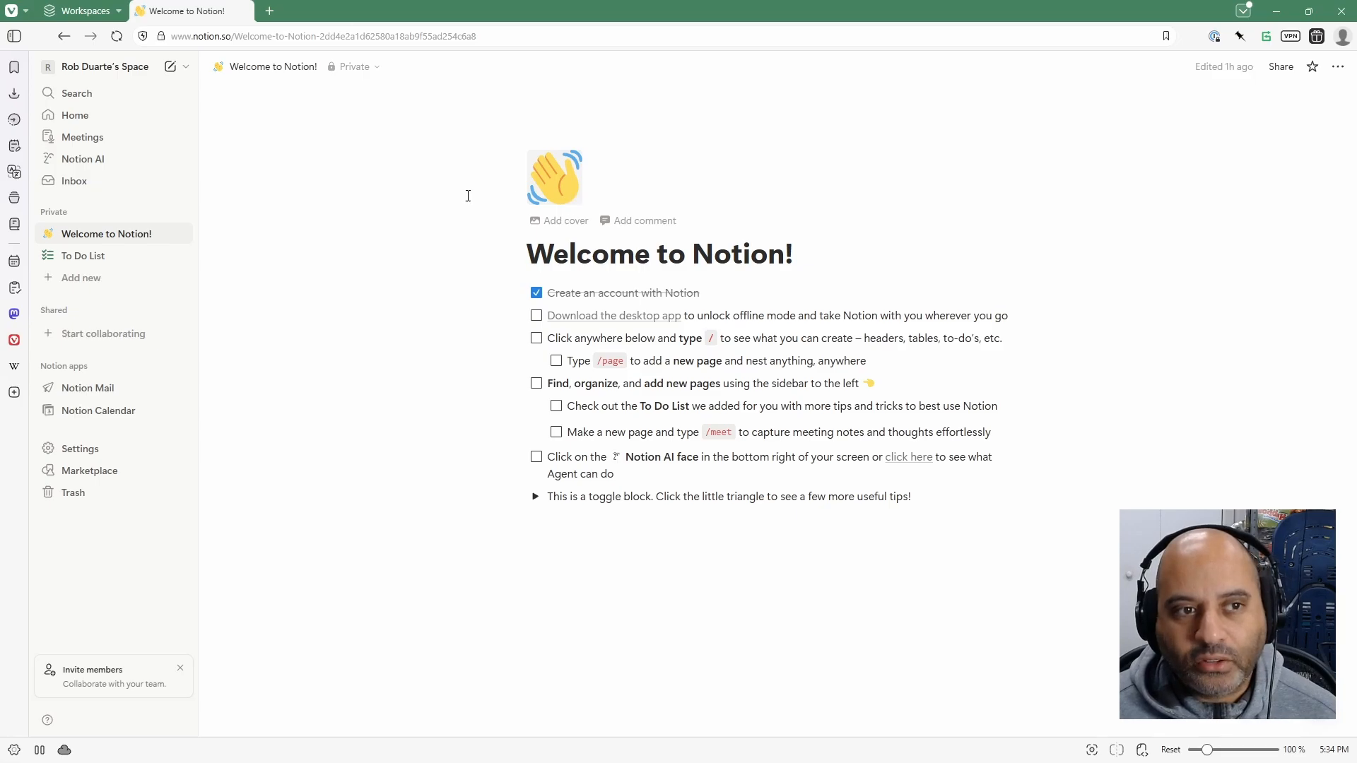
click(80, 258)
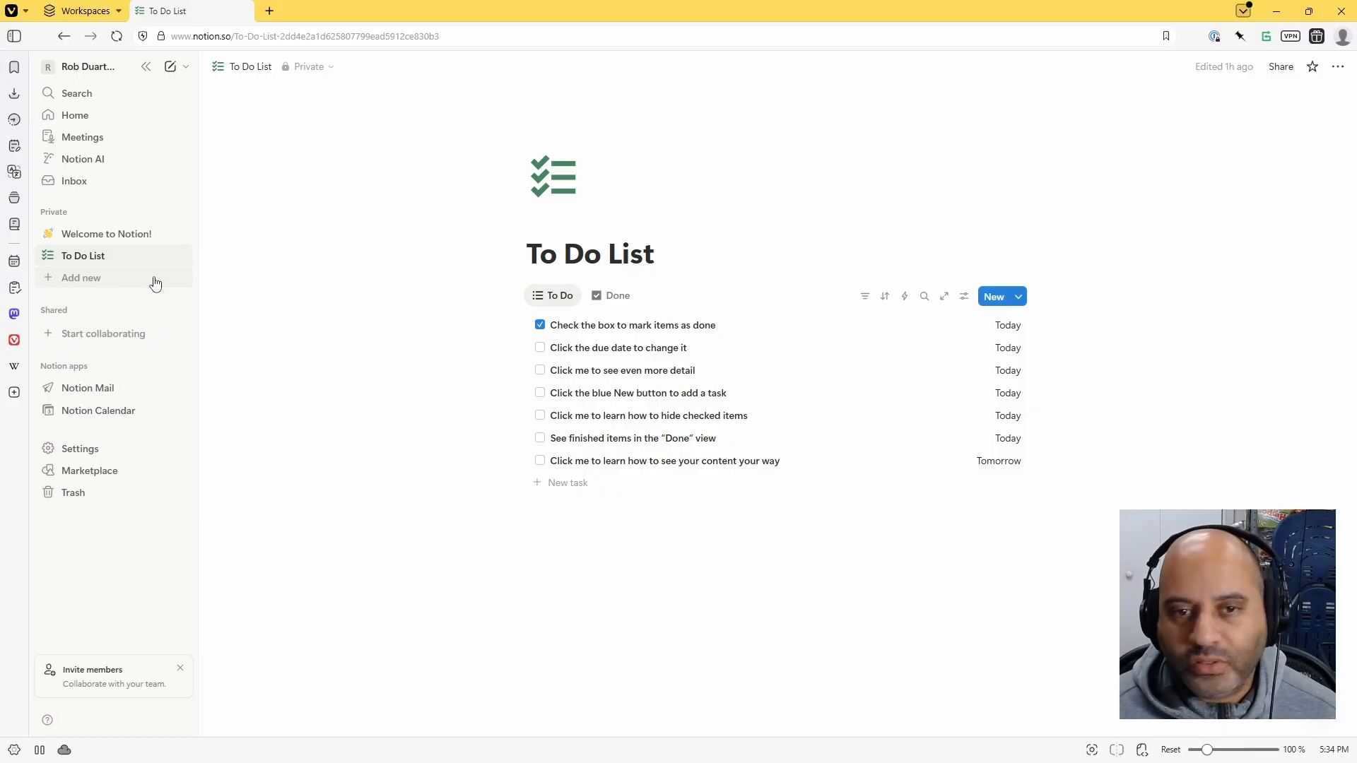
- Add a new private page titled with the owner's first name in possessive form followed by "Electronic Objects Laboratory Notebook"
click(89, 283)
click(547, 258)
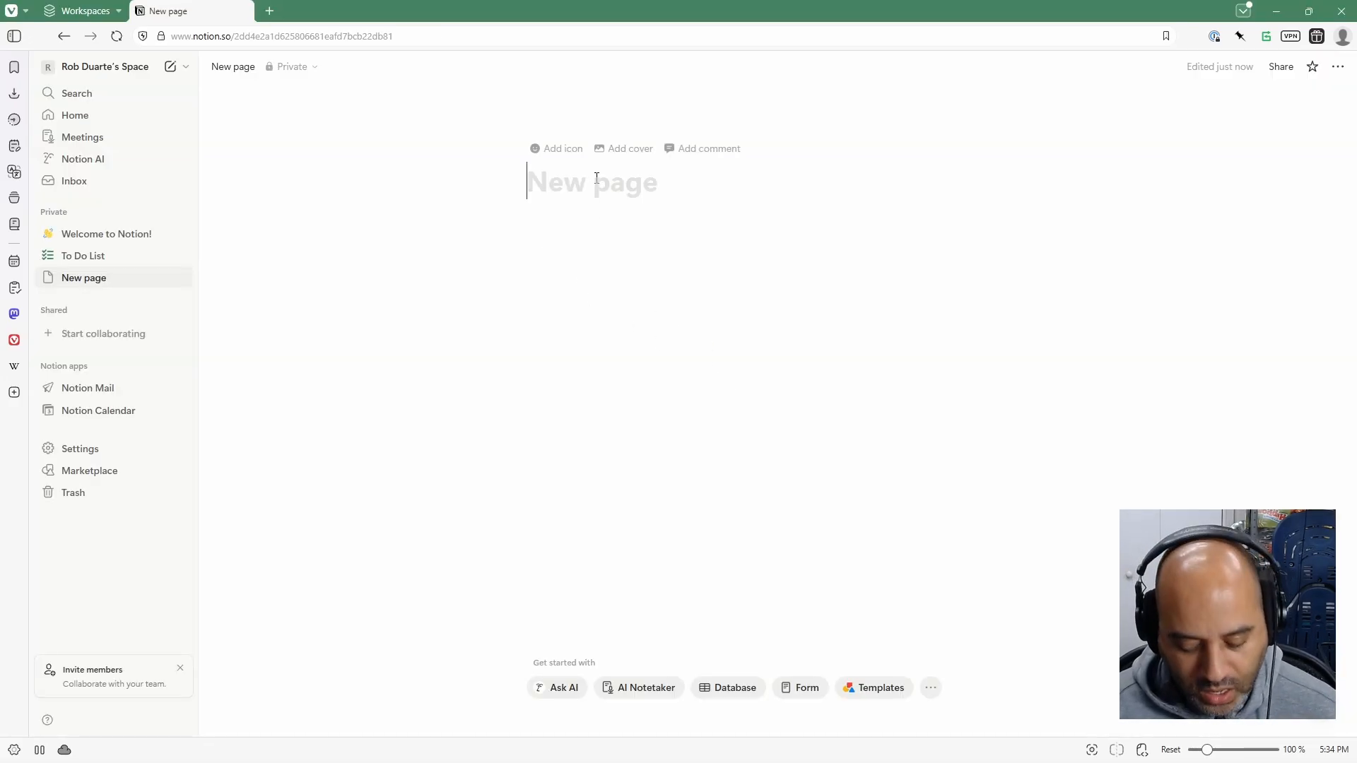
text(Rob's)
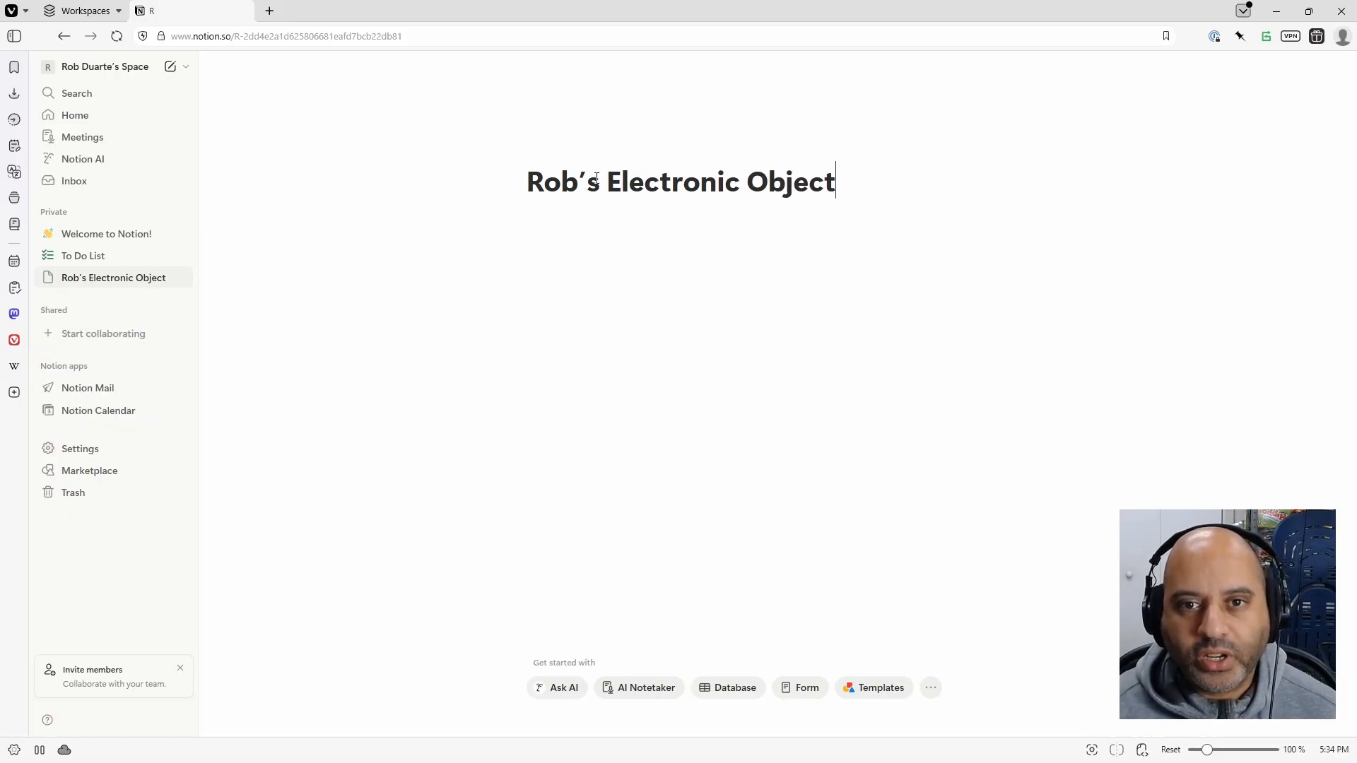
text( Electronic Objects Laboratory Notebook)
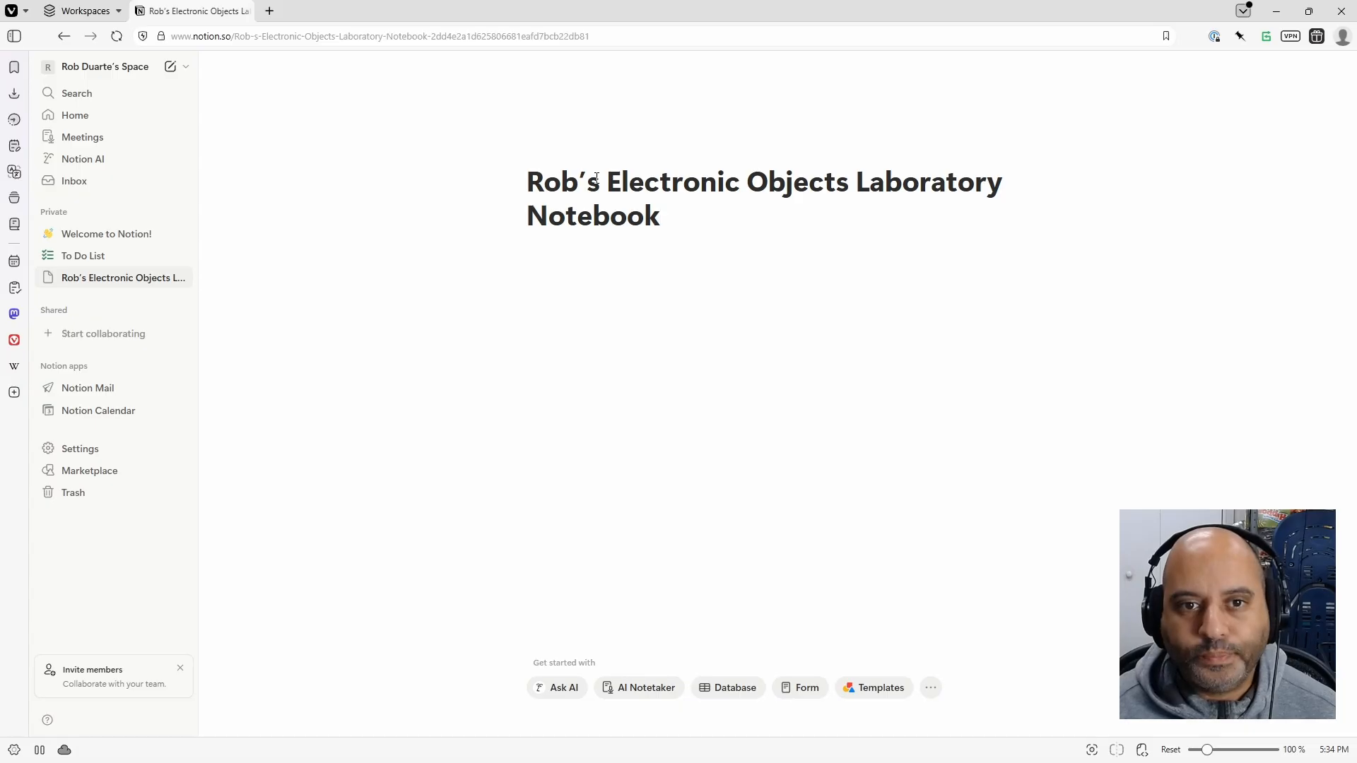
key(Return)
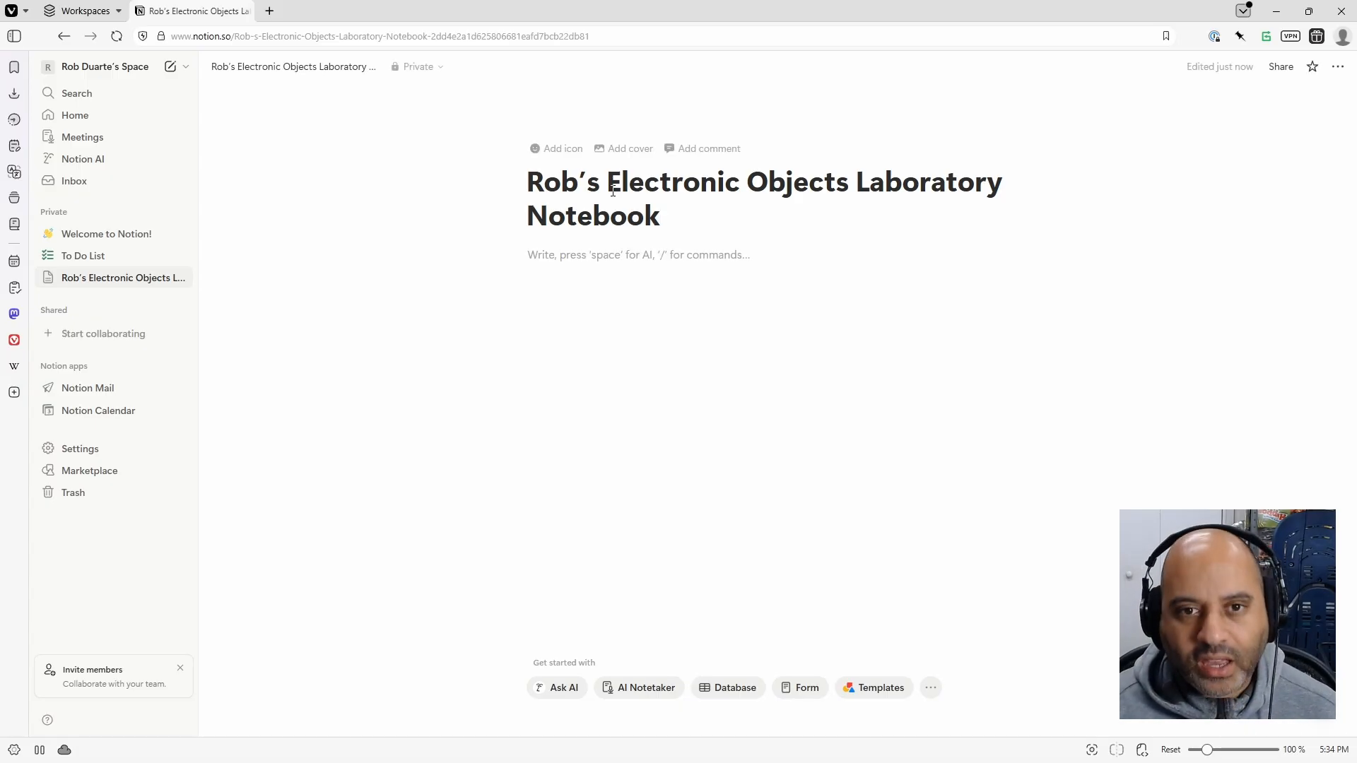
- Write "This is the starting page for my whole site." as the first body line and start a new line below it
text(Thsi)
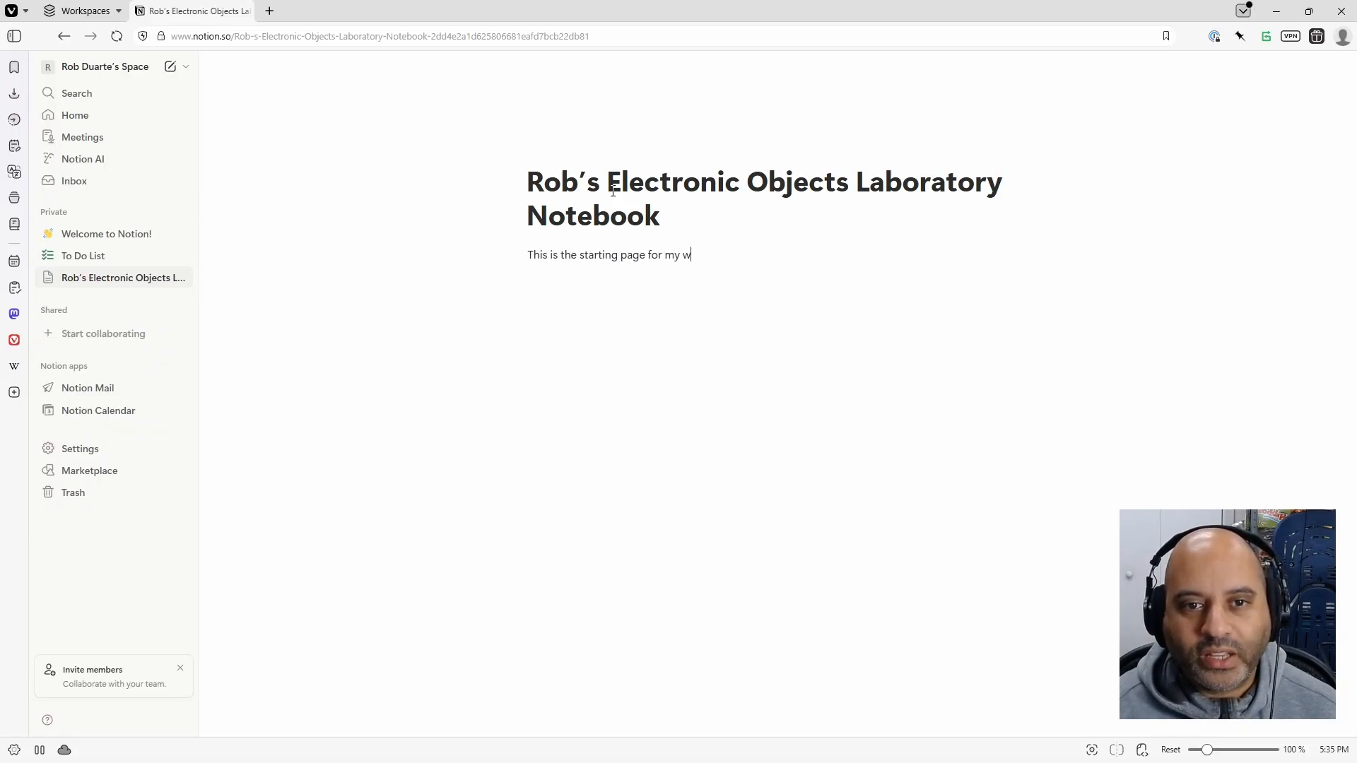
text(\)
key(Return)
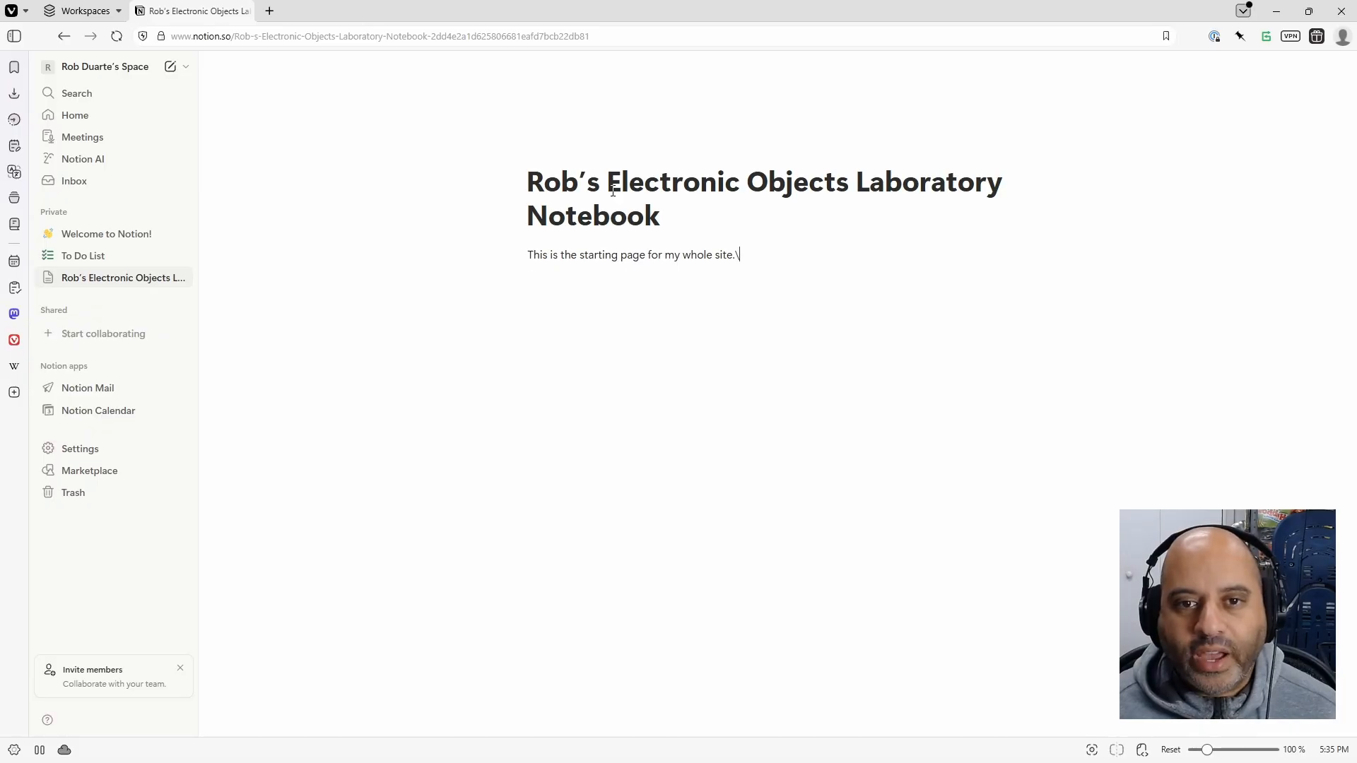
key(BackSpace)
key(Return)
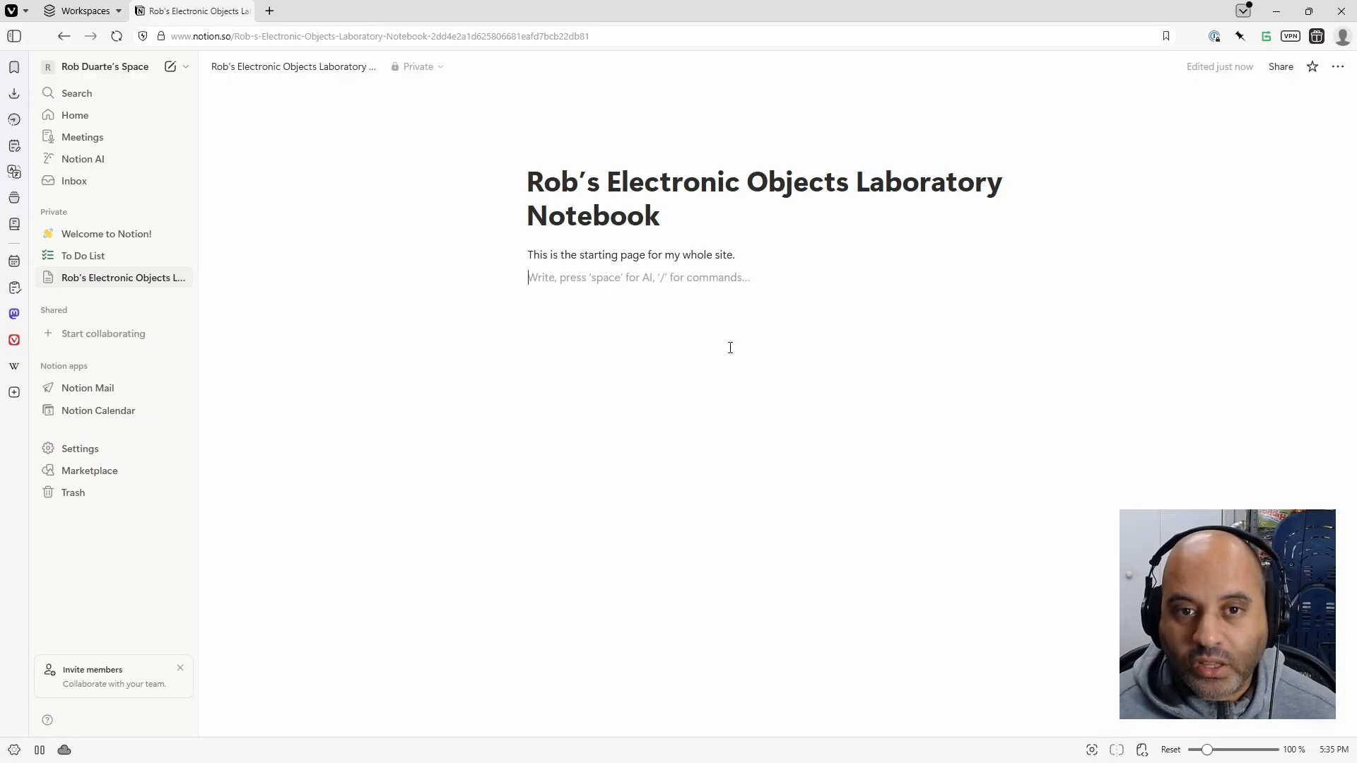
- Insert a code block below the intro sentence and enter "var x = 3" in it
text(/)
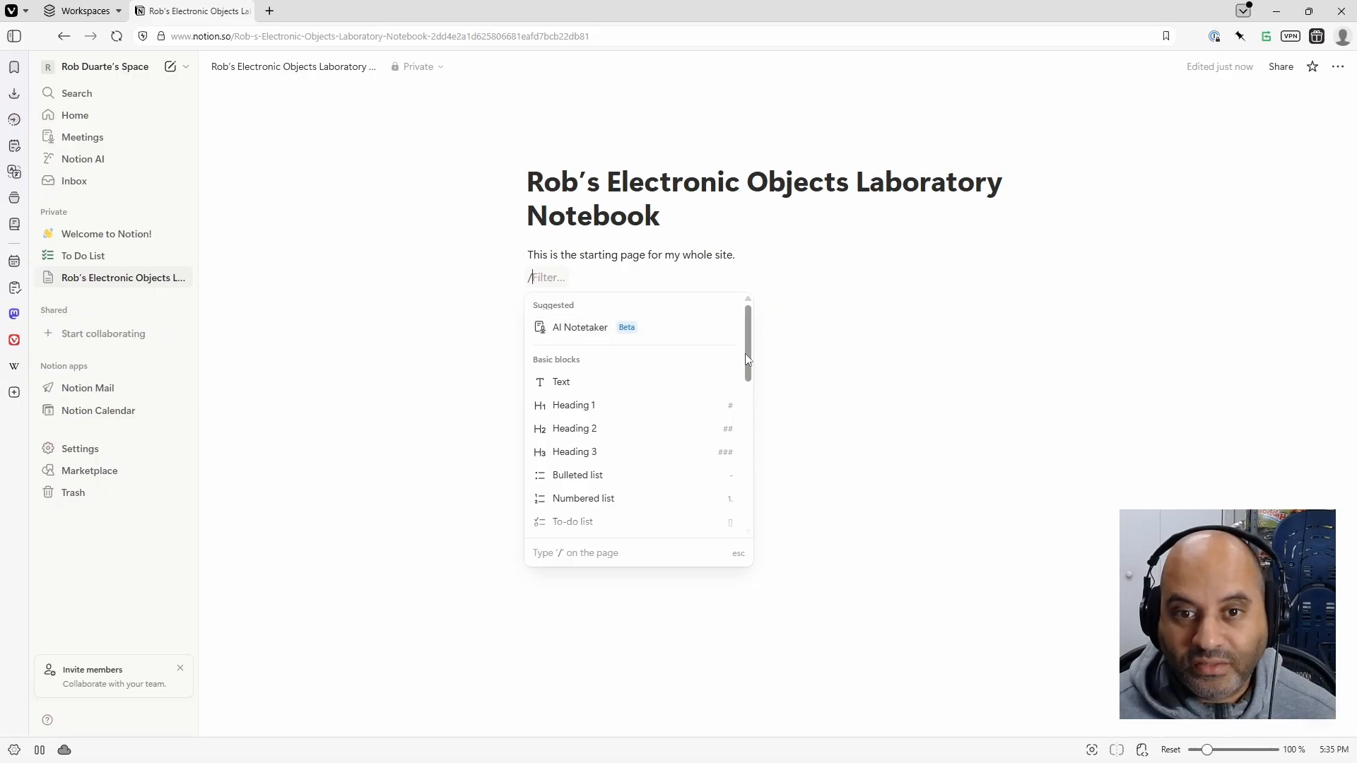
drag(745, 353, 749, 431)
scroll(746, 433, down, 3)
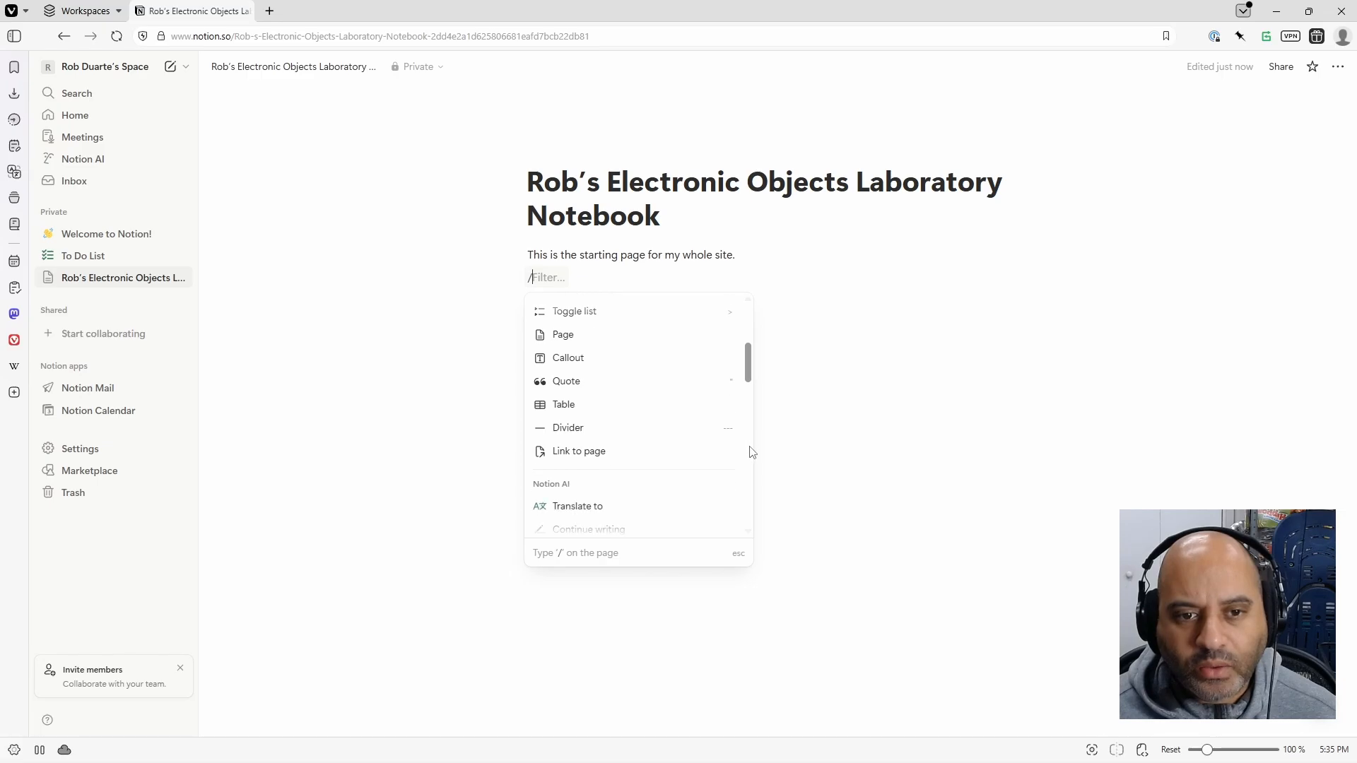
text(cod)
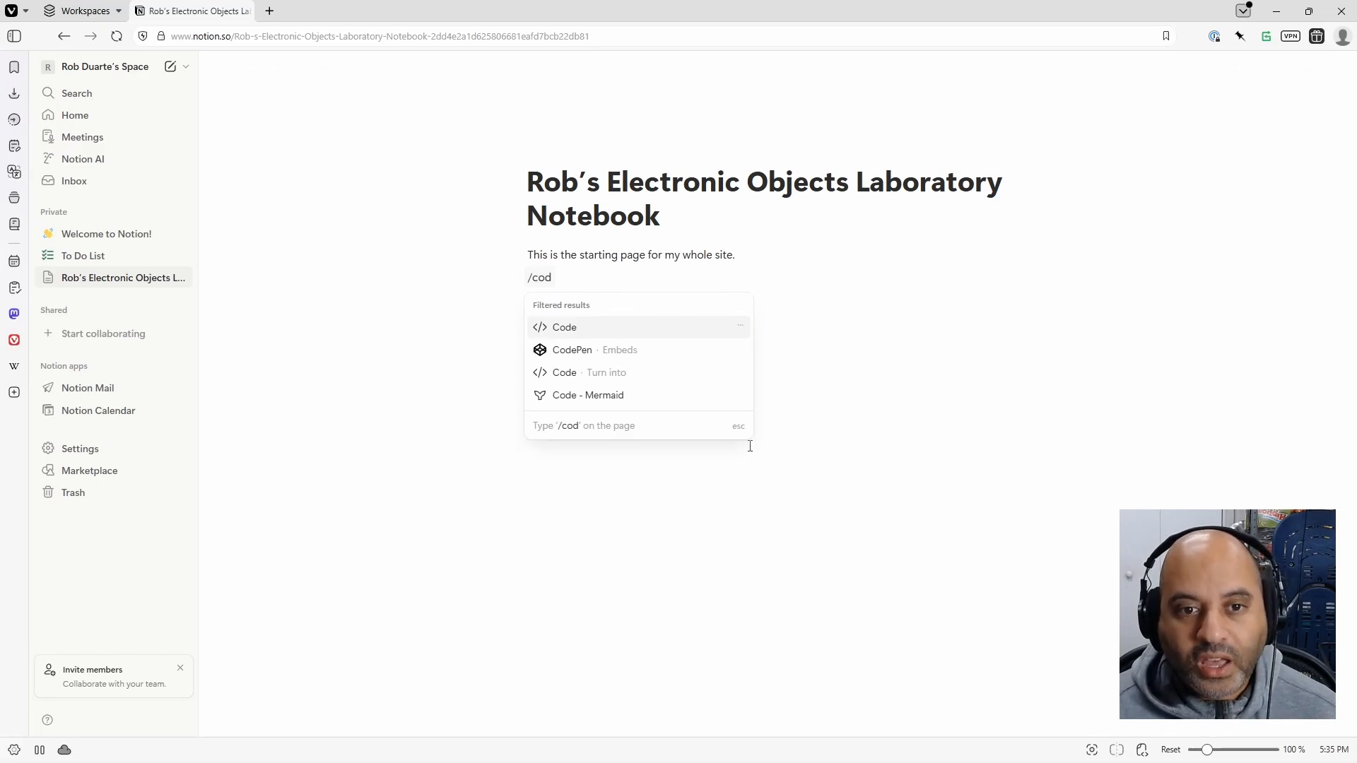
key(Return)
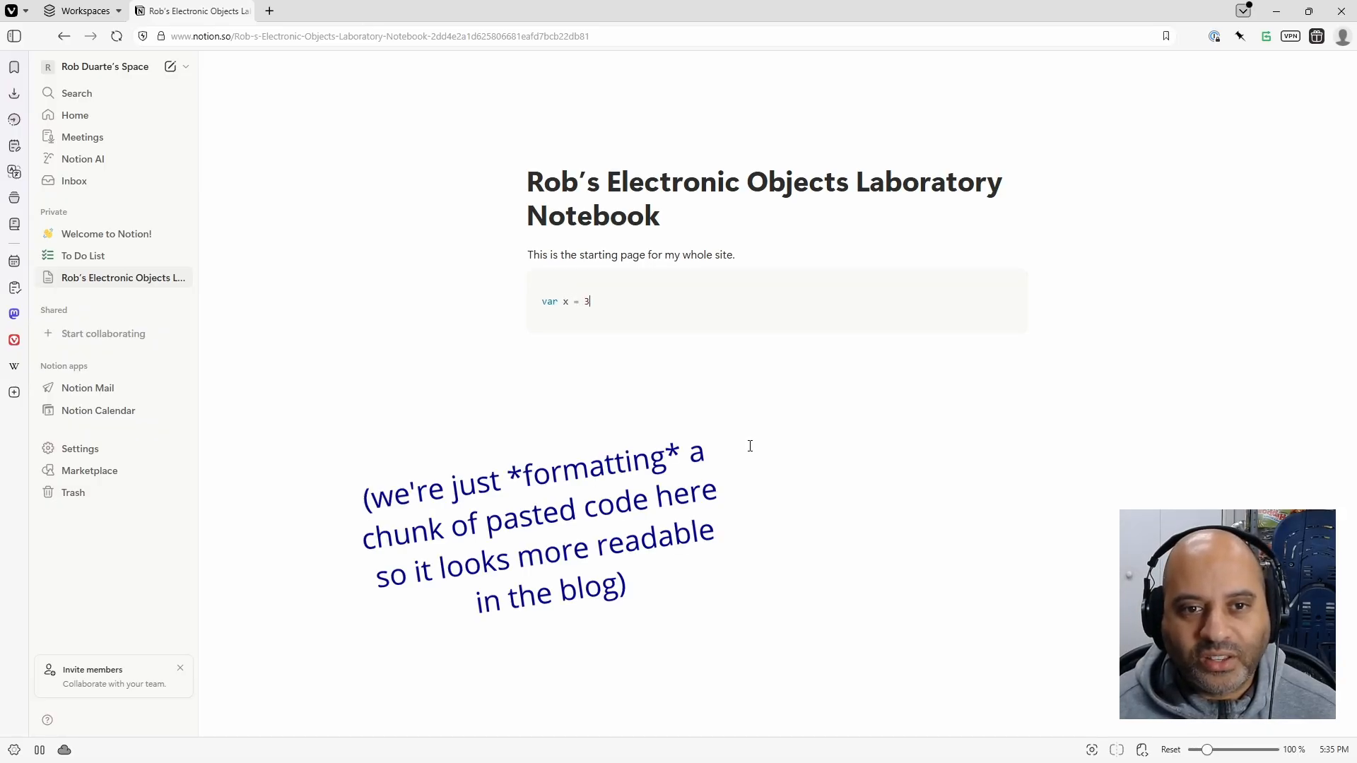
- Insert a GIPHY image of the grimacing blonde girl between the intro sentence and the code block
click(790, 267)
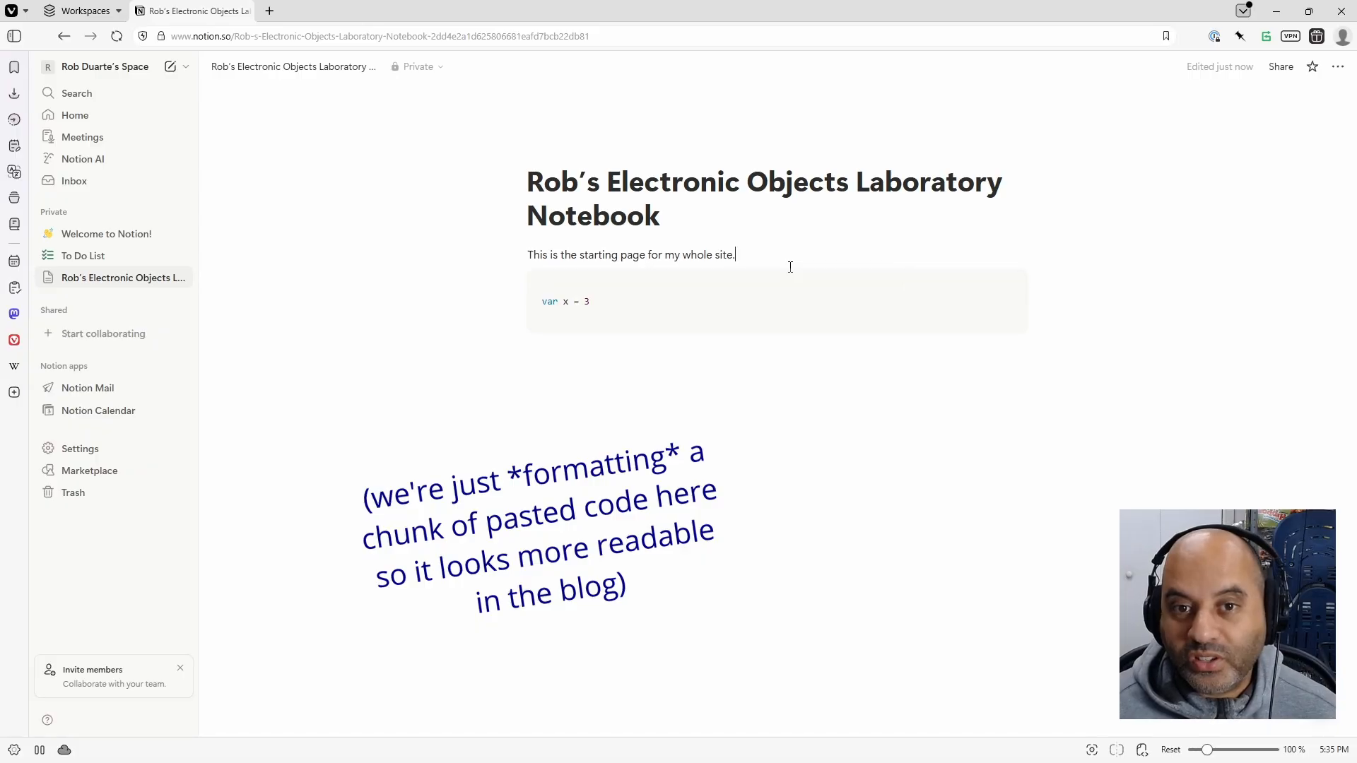
key(Return)
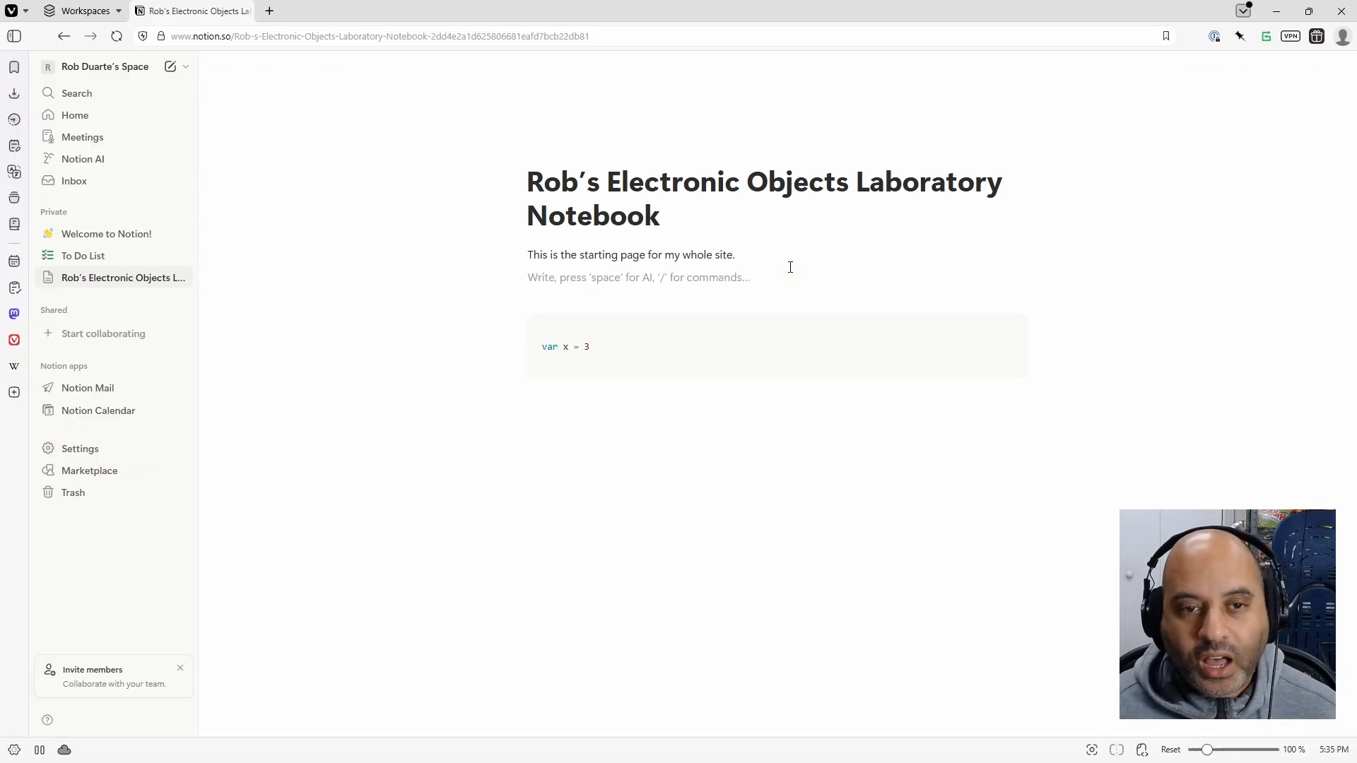
text(/image)
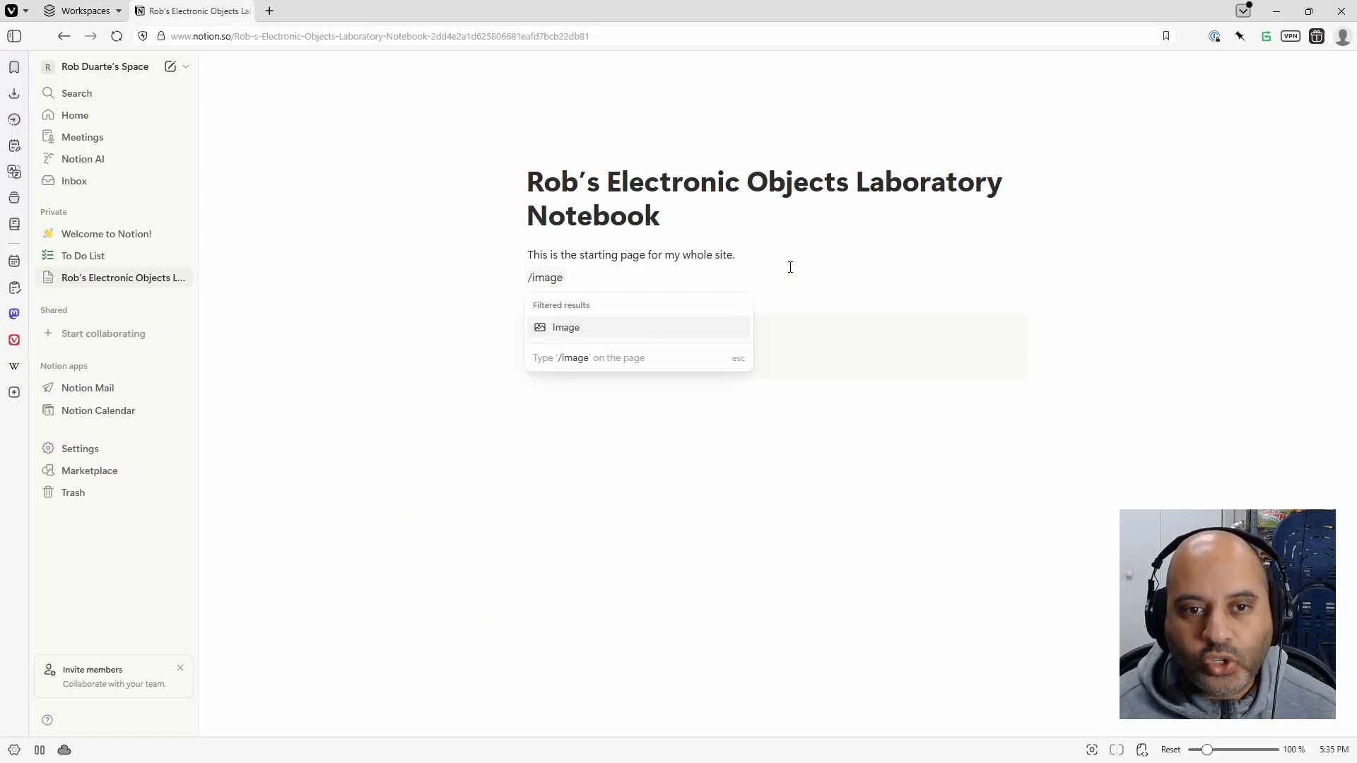
key(Return)
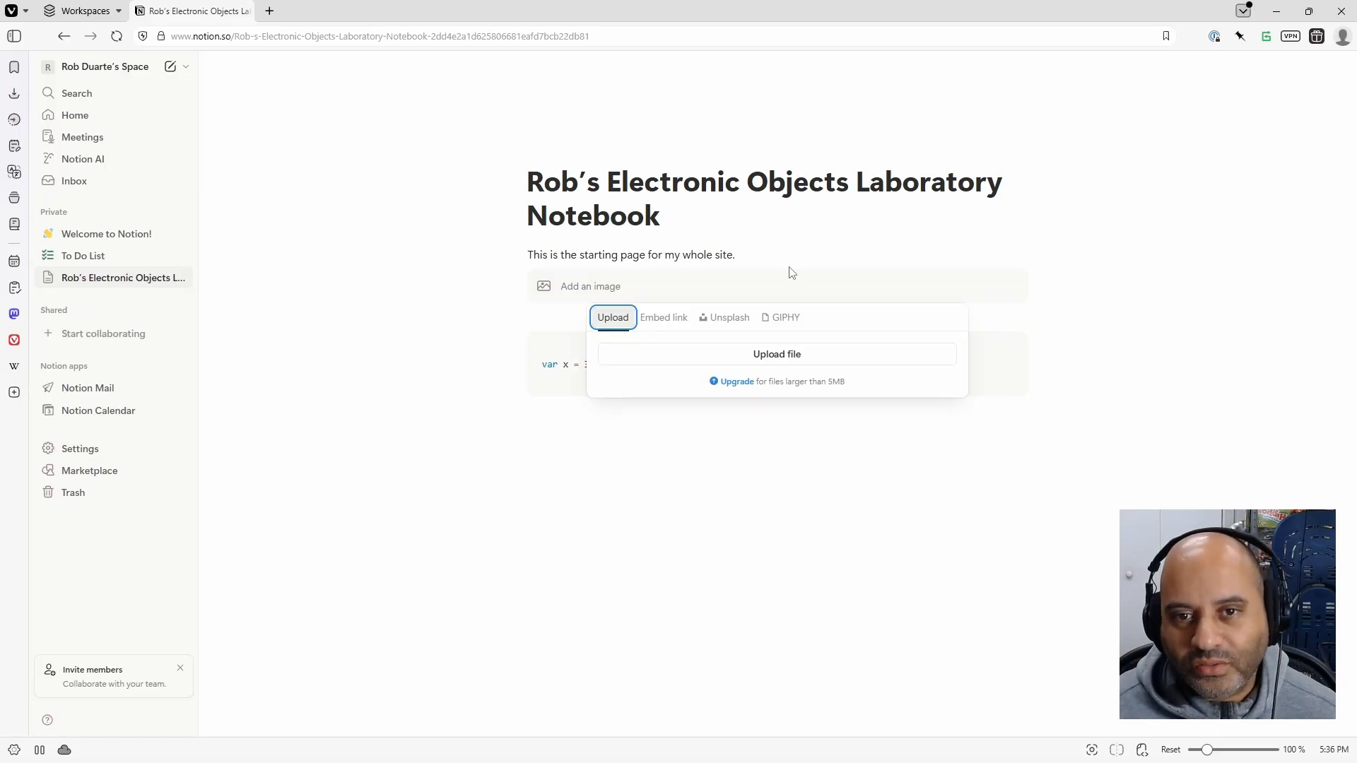
click(783, 320)
click(632, 460)
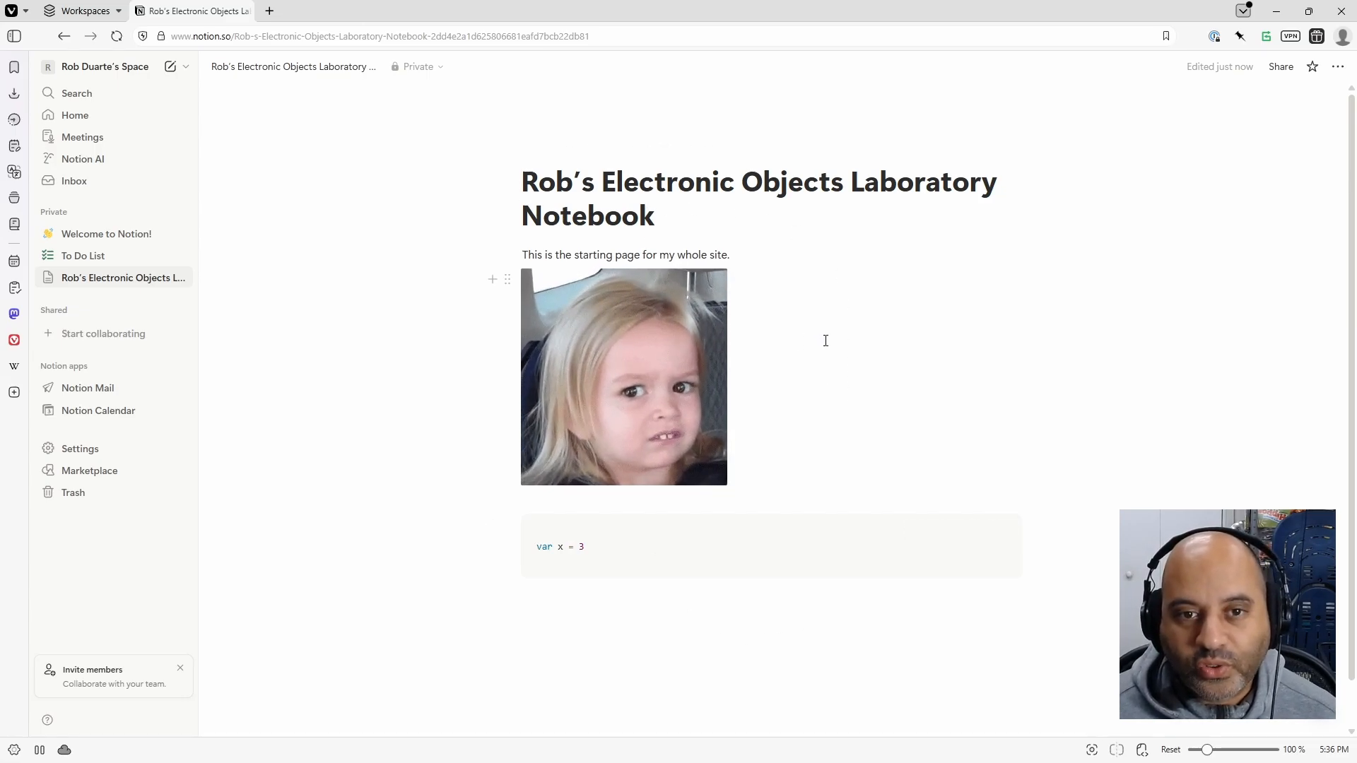
- Add the line "Some code:" between the image and the code block, and start an empty line below the code block
click(839, 404)
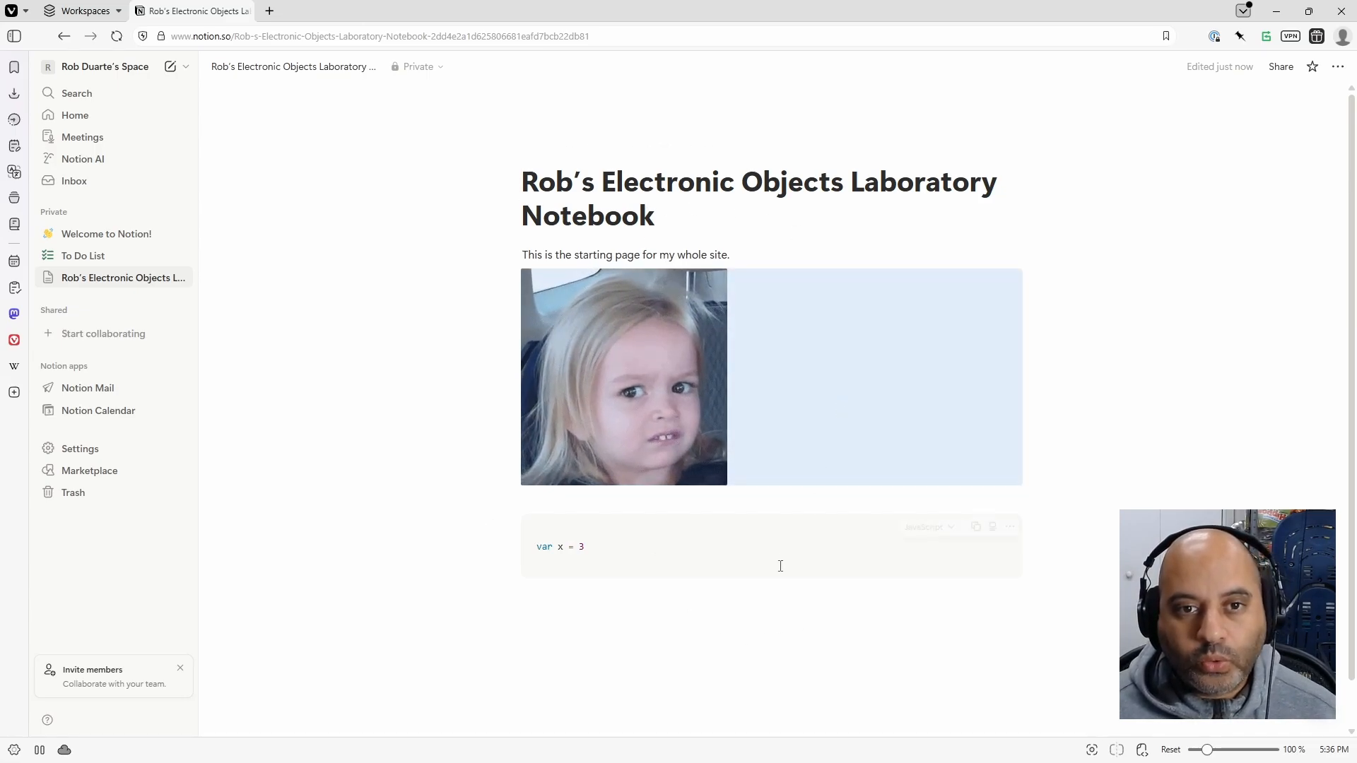
click(794, 618)
click(642, 499)
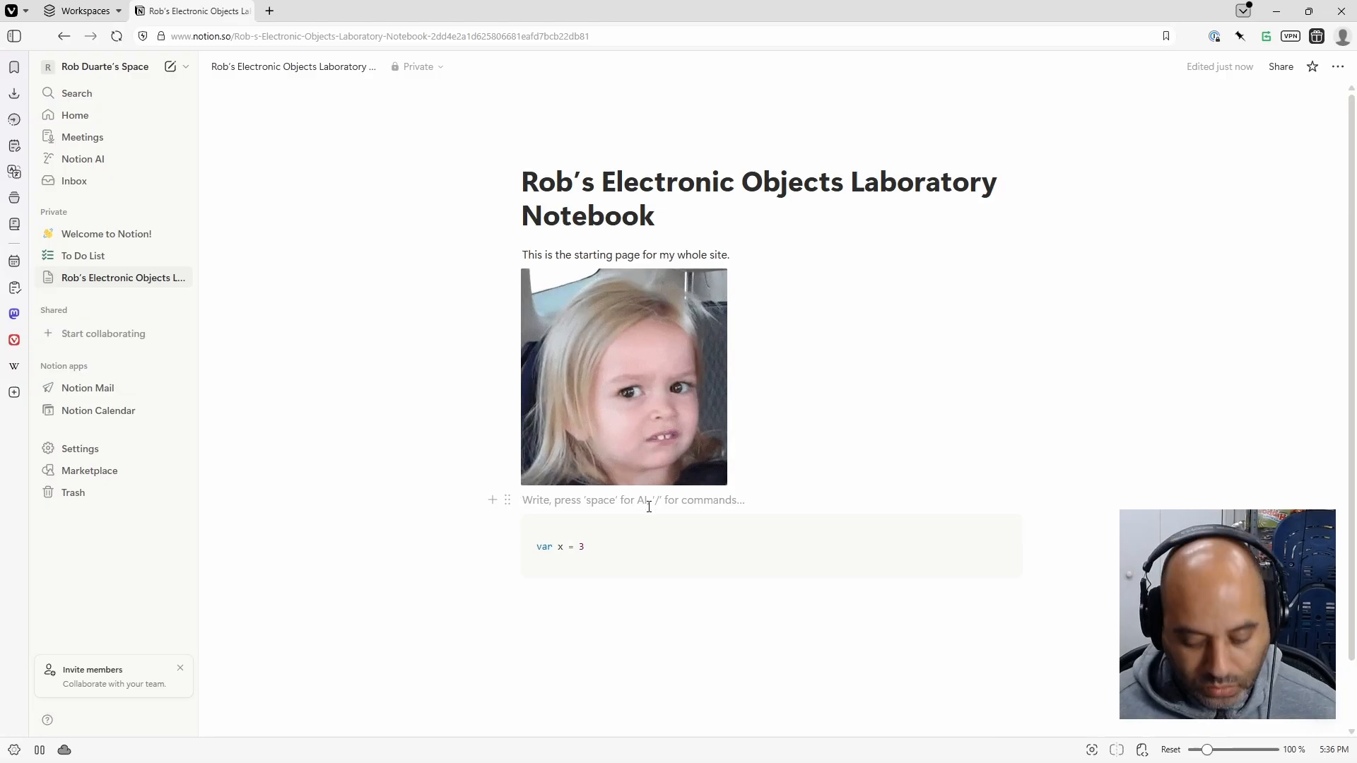
key(Return)
text(Some code:)
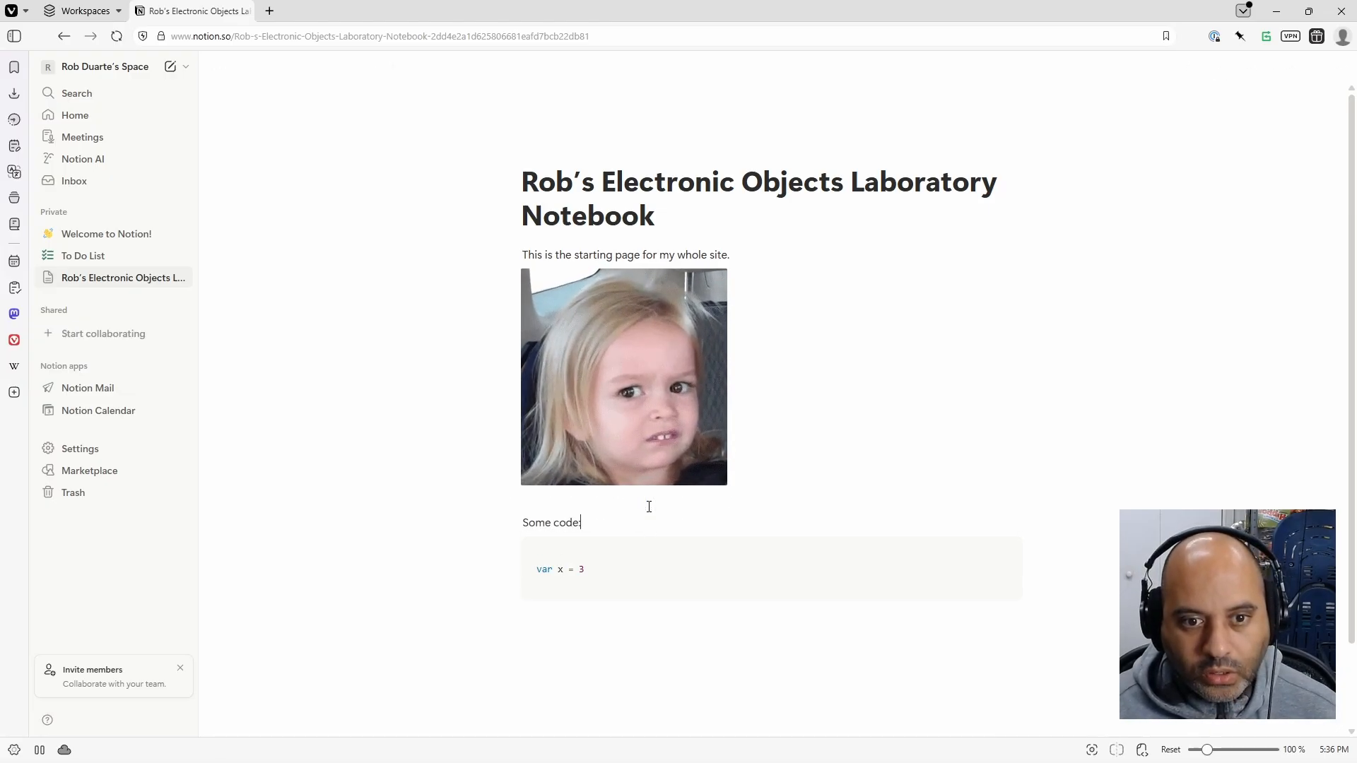
key(Down)
key(Down)
key(Return)
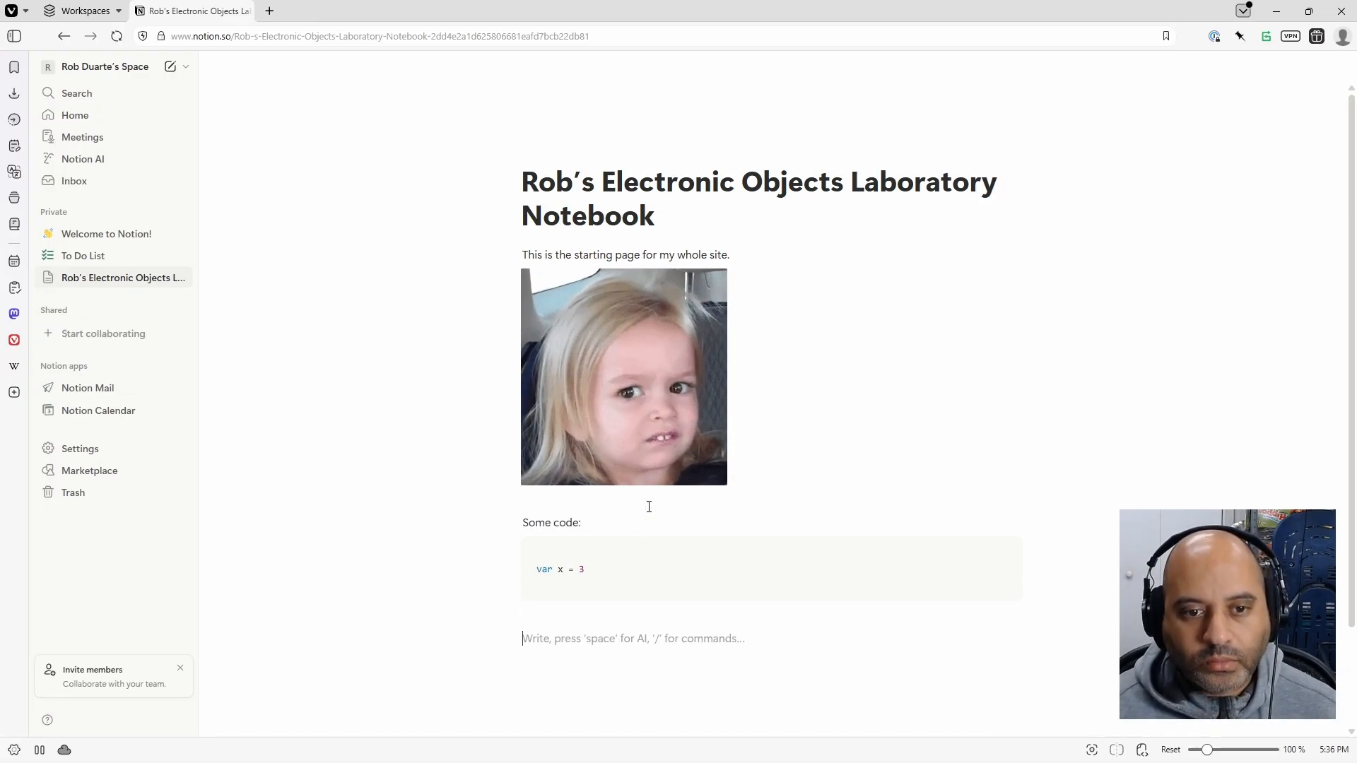
- Publish the laboratory notebook page as a website
click(300, 209)
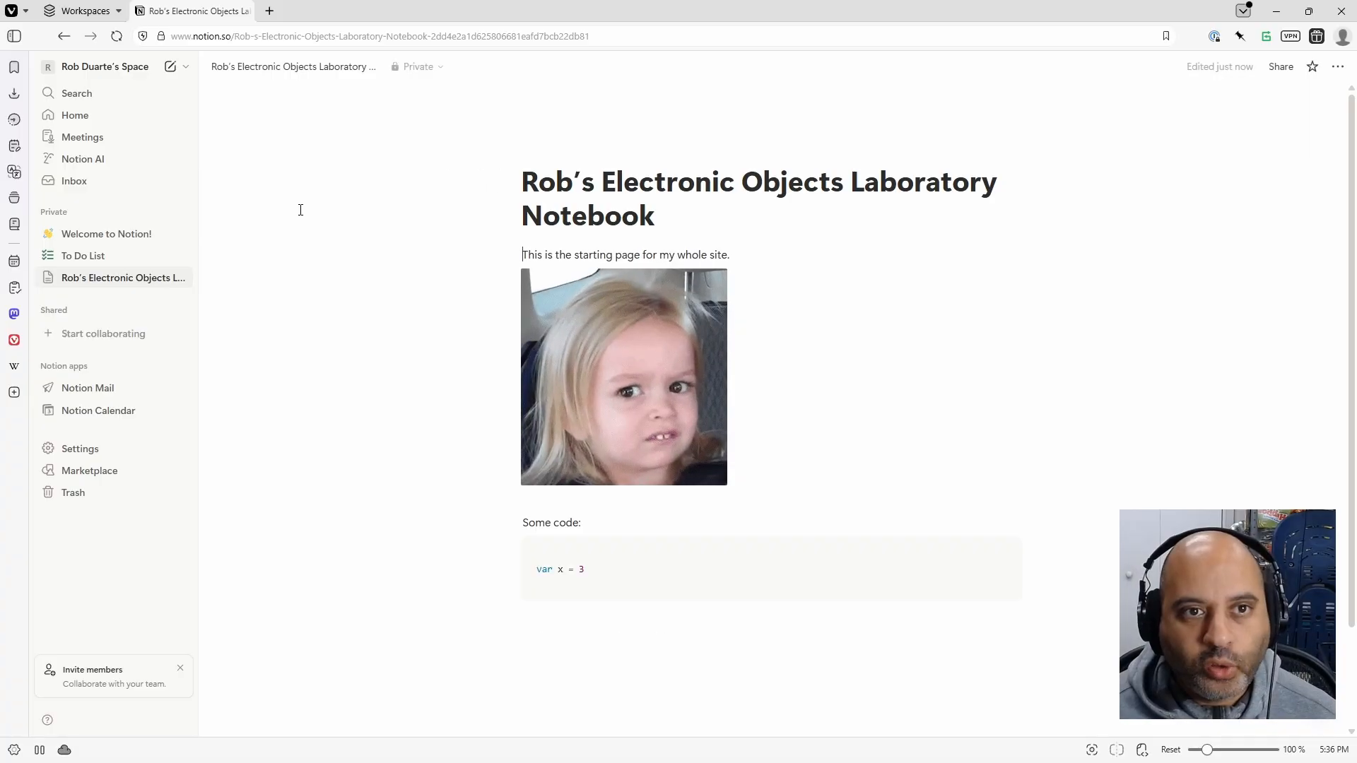
click(1280, 67)
click(1046, 97)
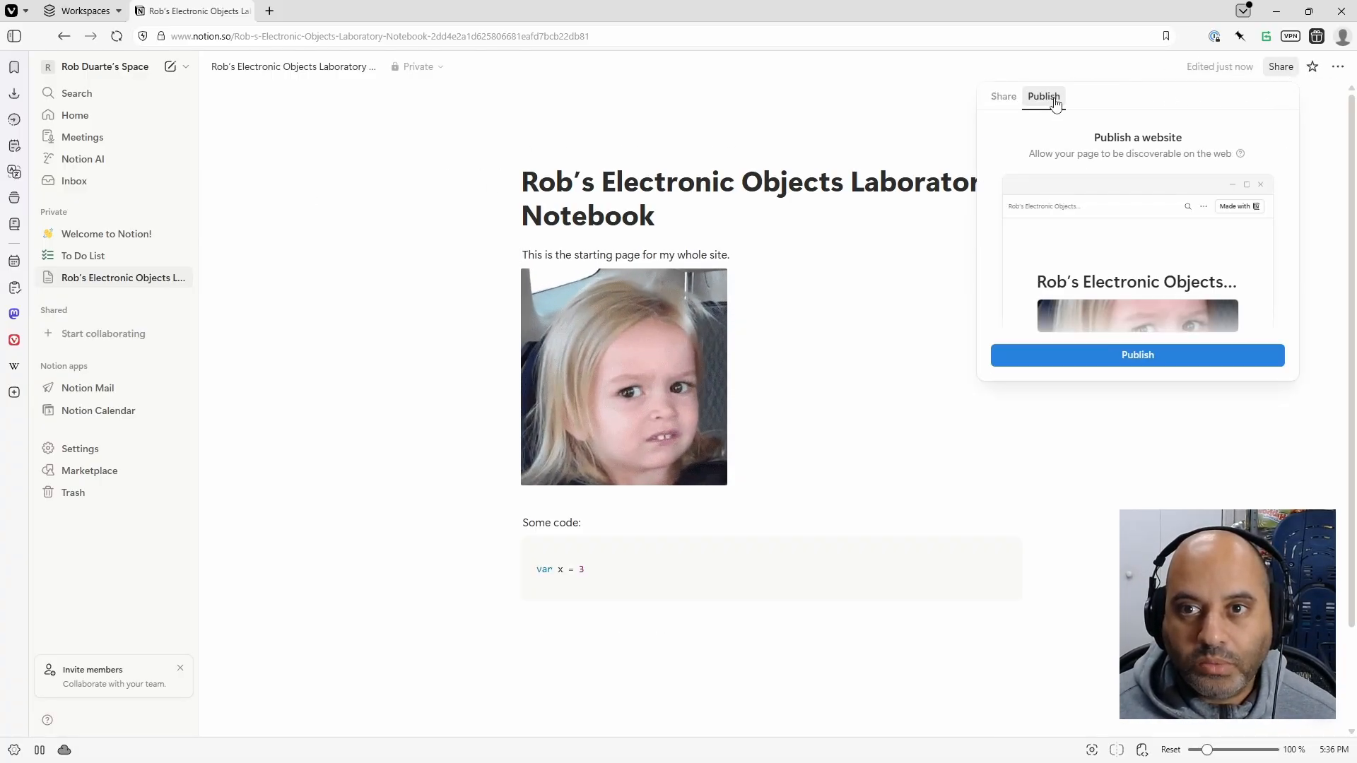
click(1157, 359)
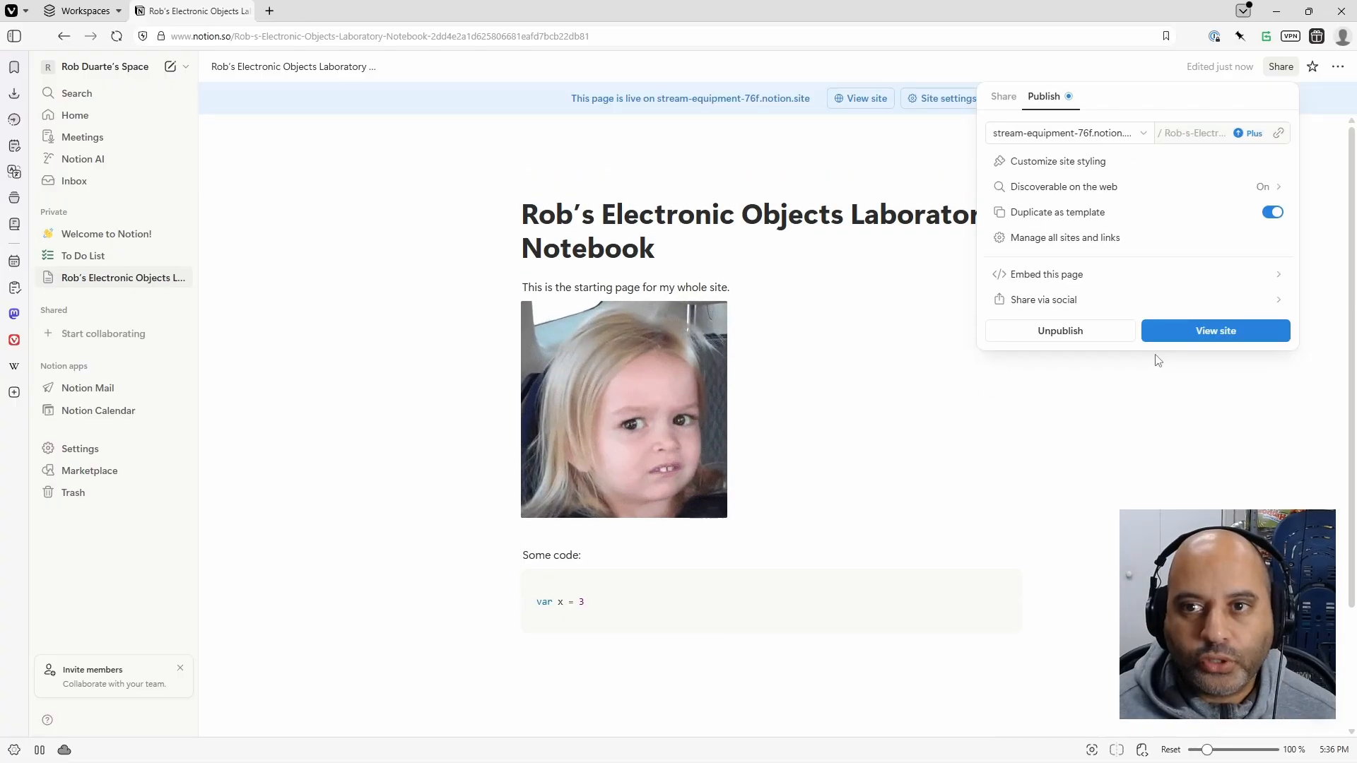
- View the published site, compare it with the editable page, and close the publishing options
click(1207, 332)
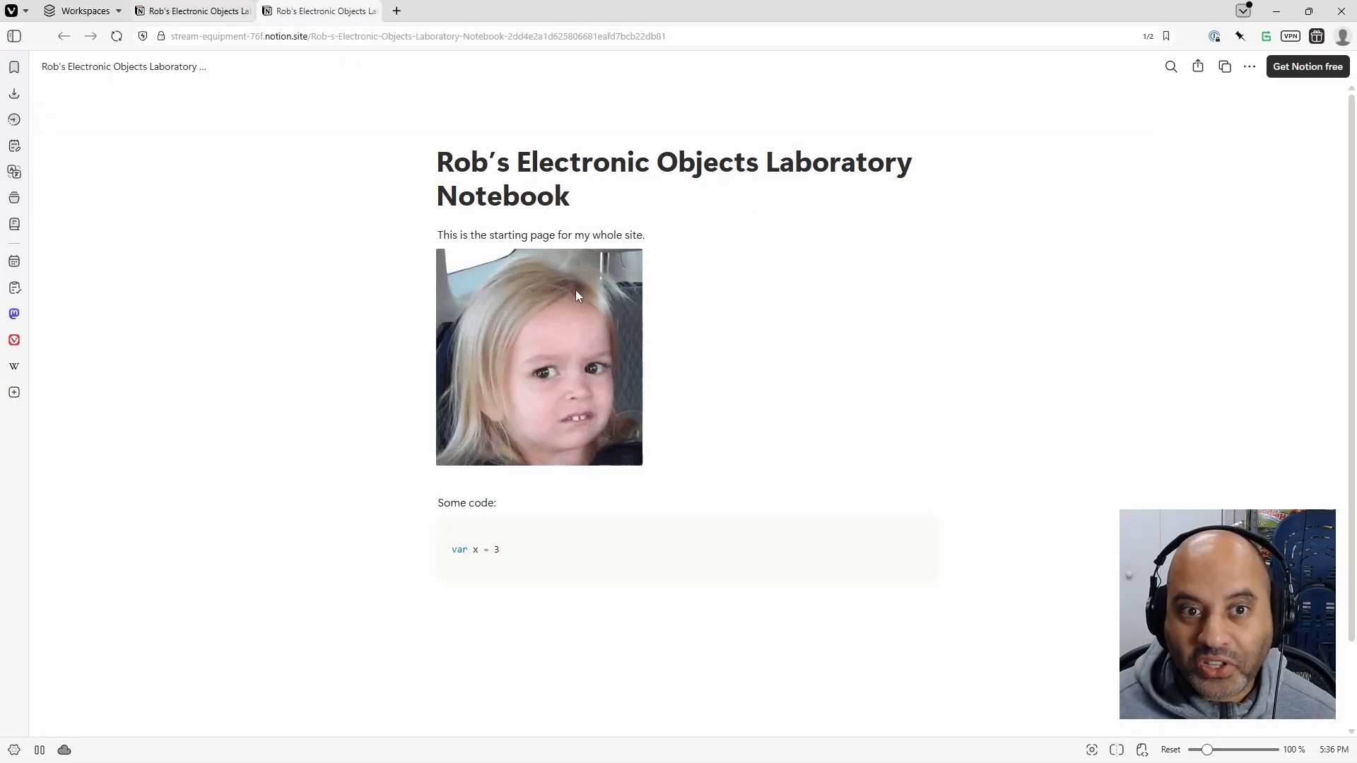
click(192, 11)
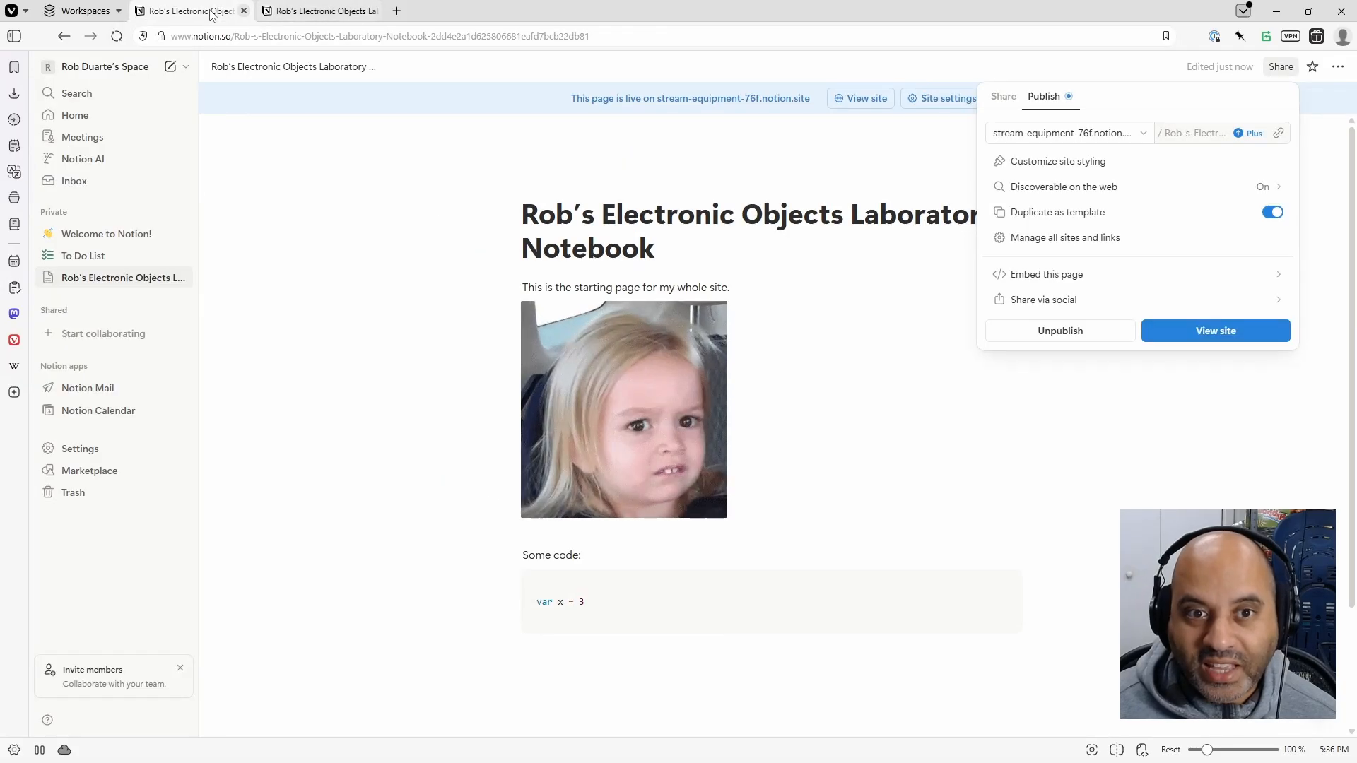
click(321, 11)
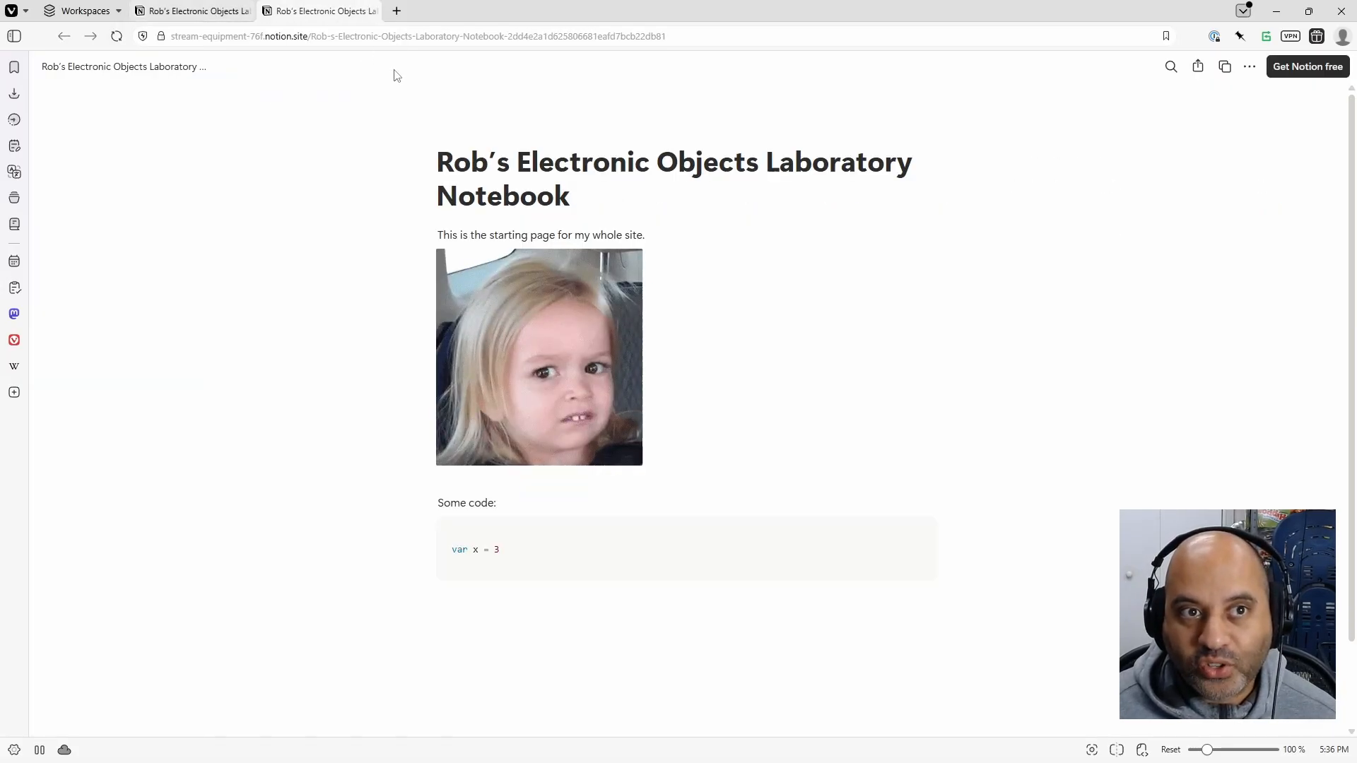
click(205, 12)
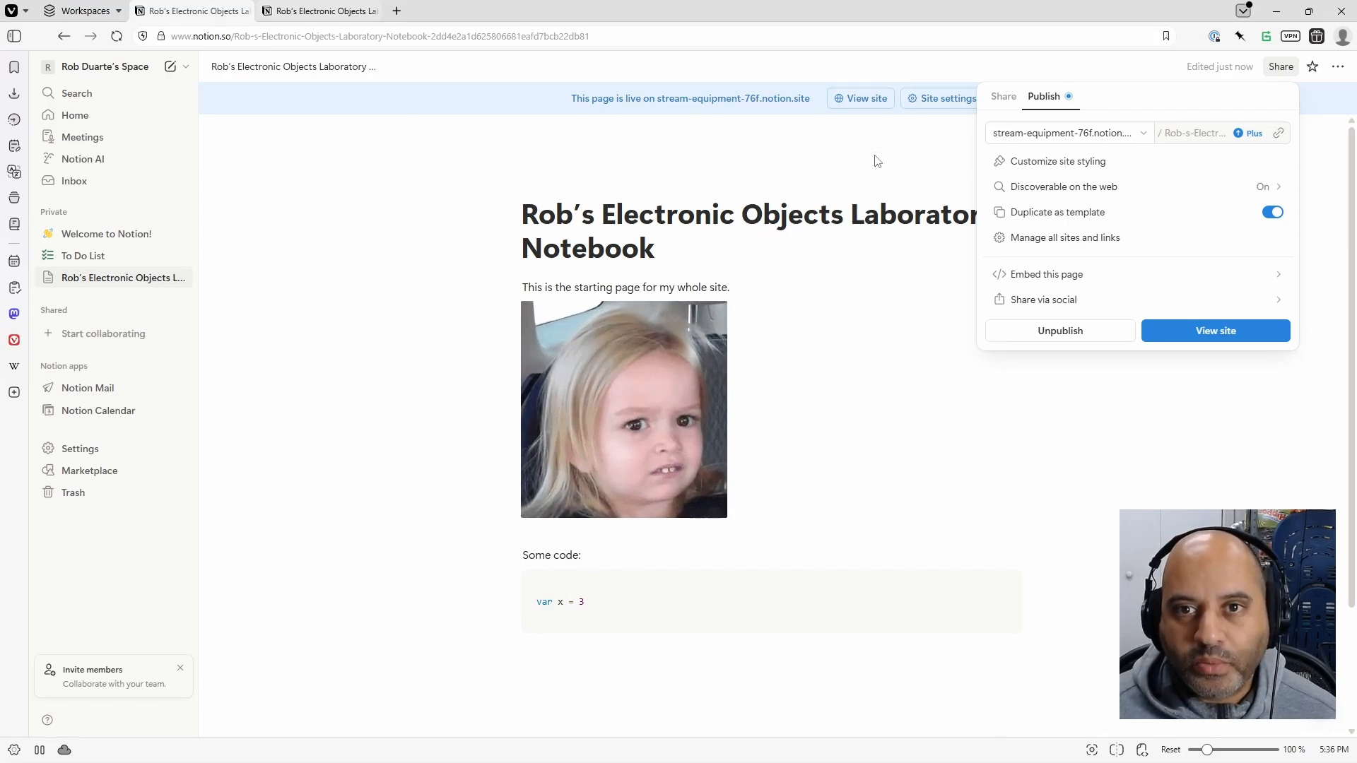
click(894, 149)
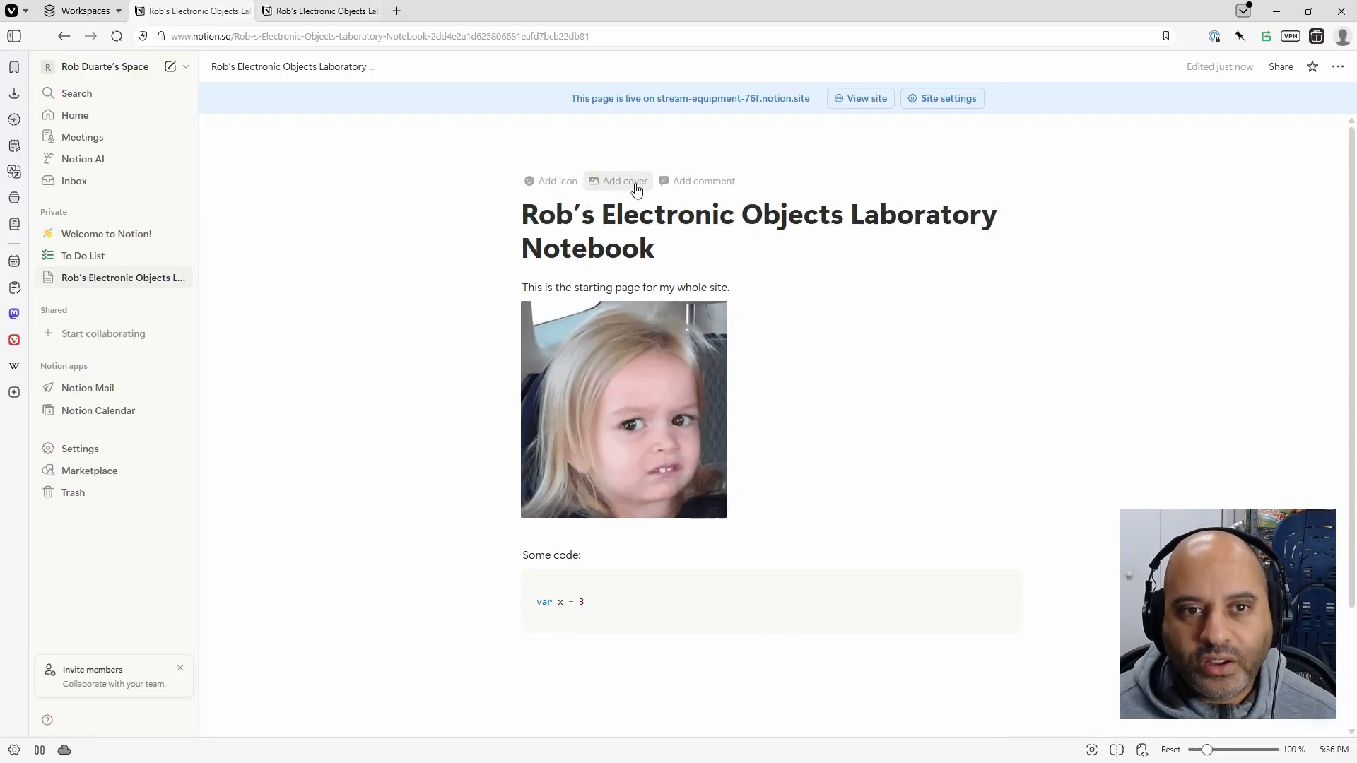
- Add a cover to the notebook page and change it to the NASA Archive image of a man beside large wooden fan blades
click(635, 187)
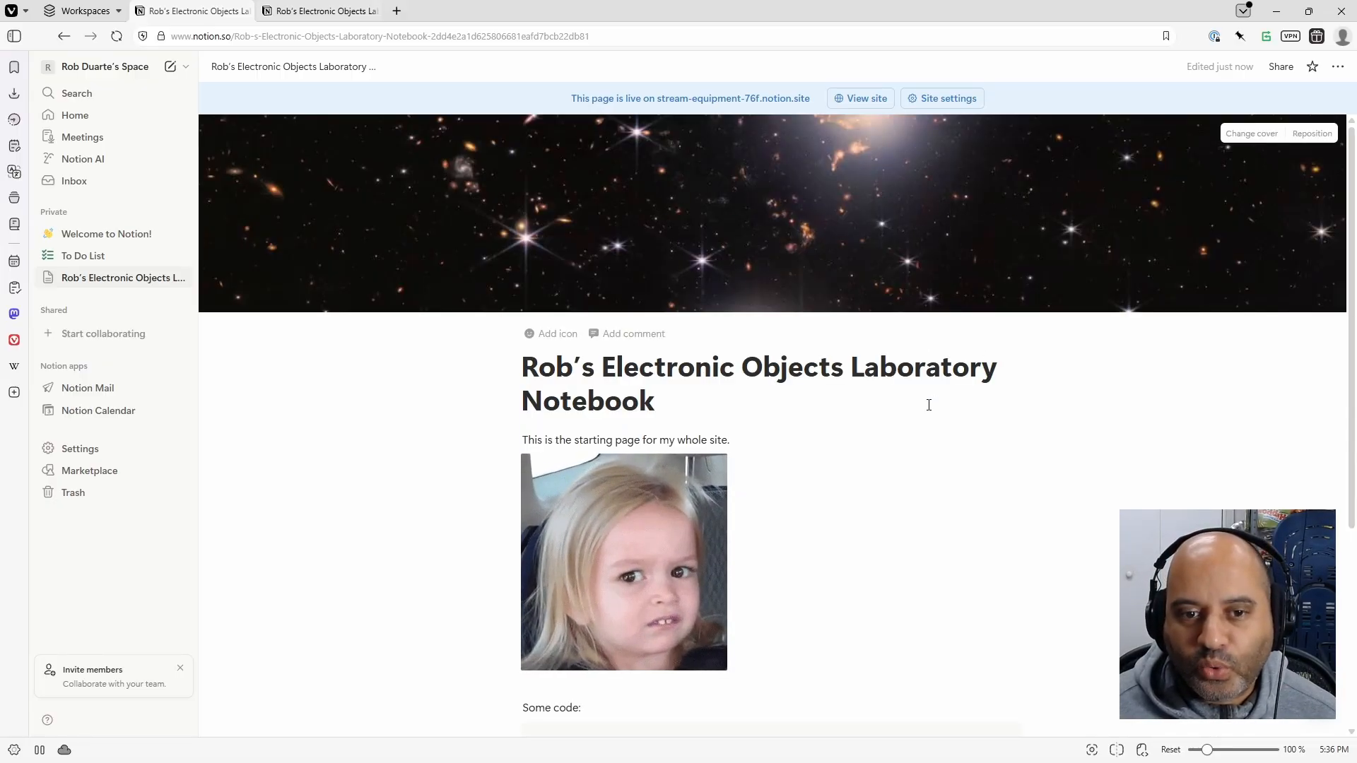
click(1231, 144)
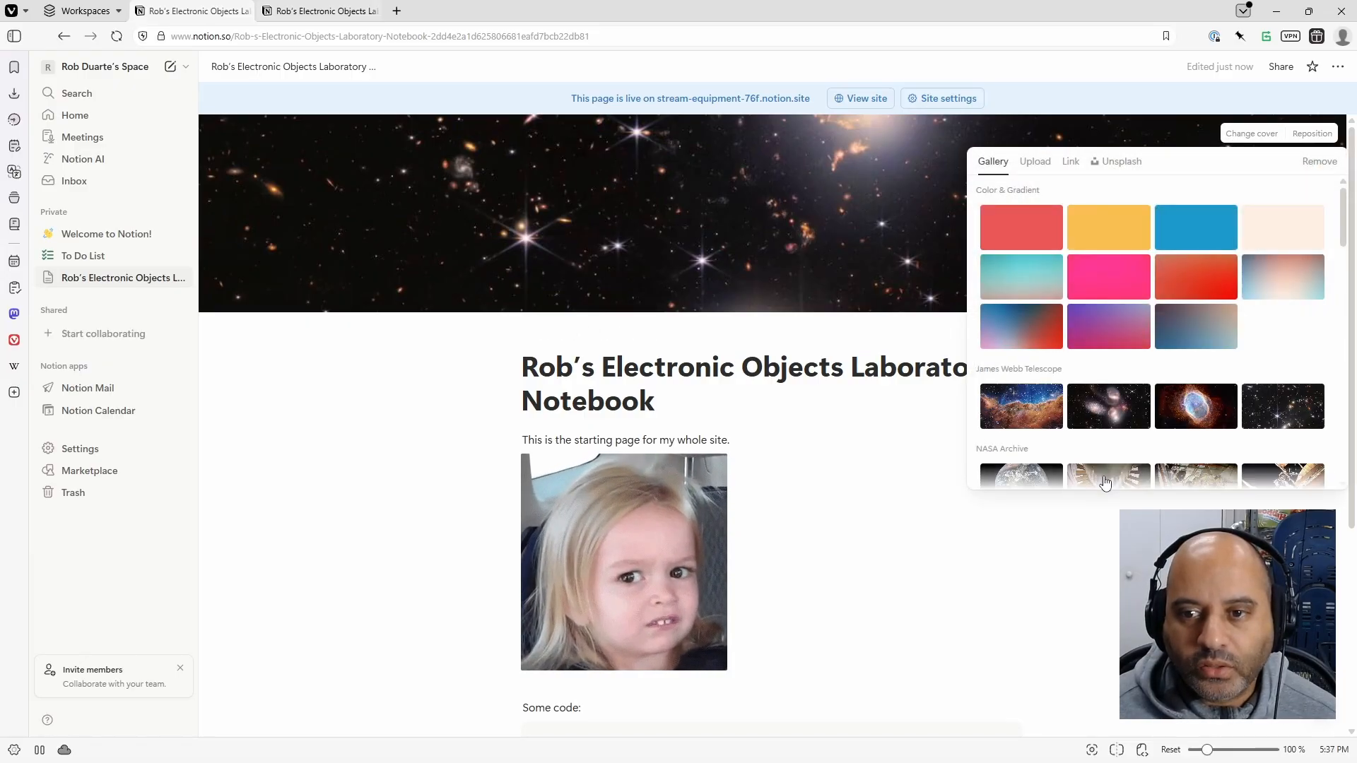
click(1107, 407)
click(1106, 475)
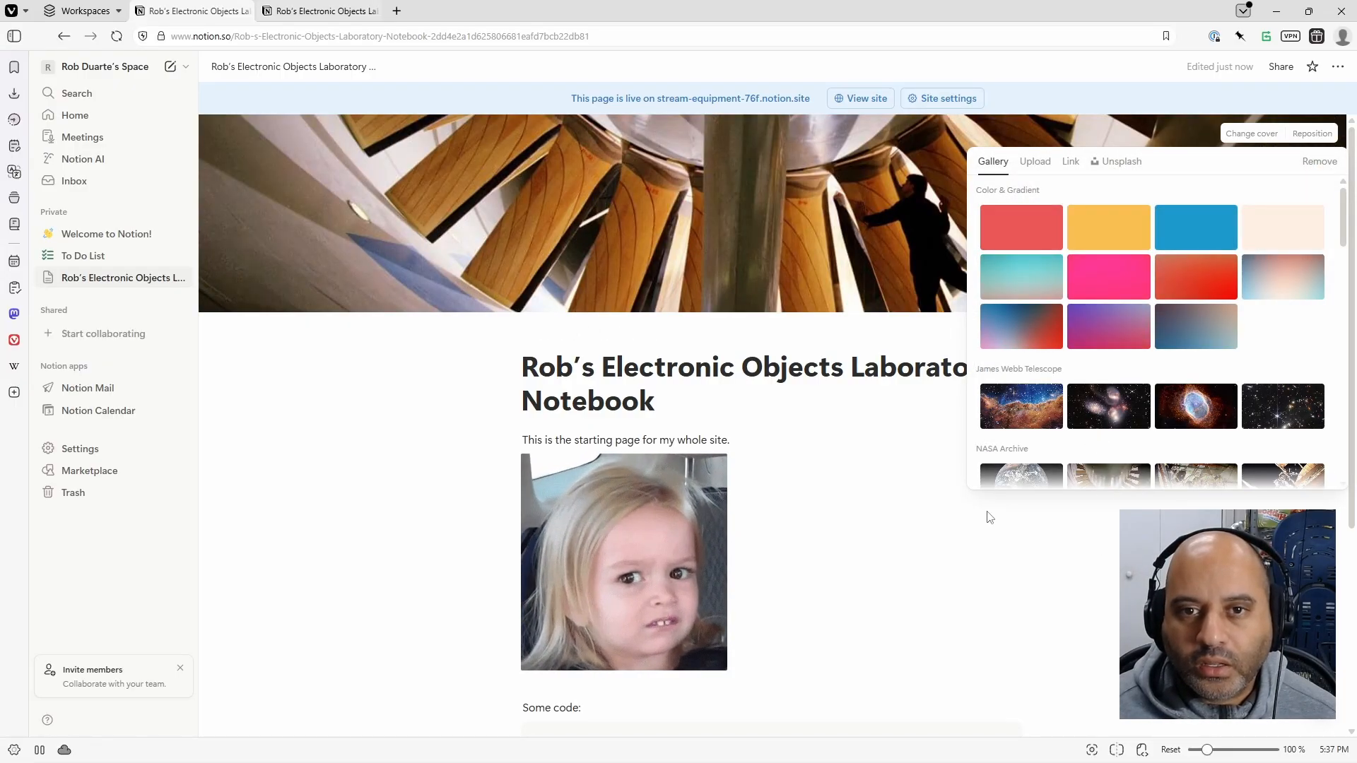
click(872, 552)
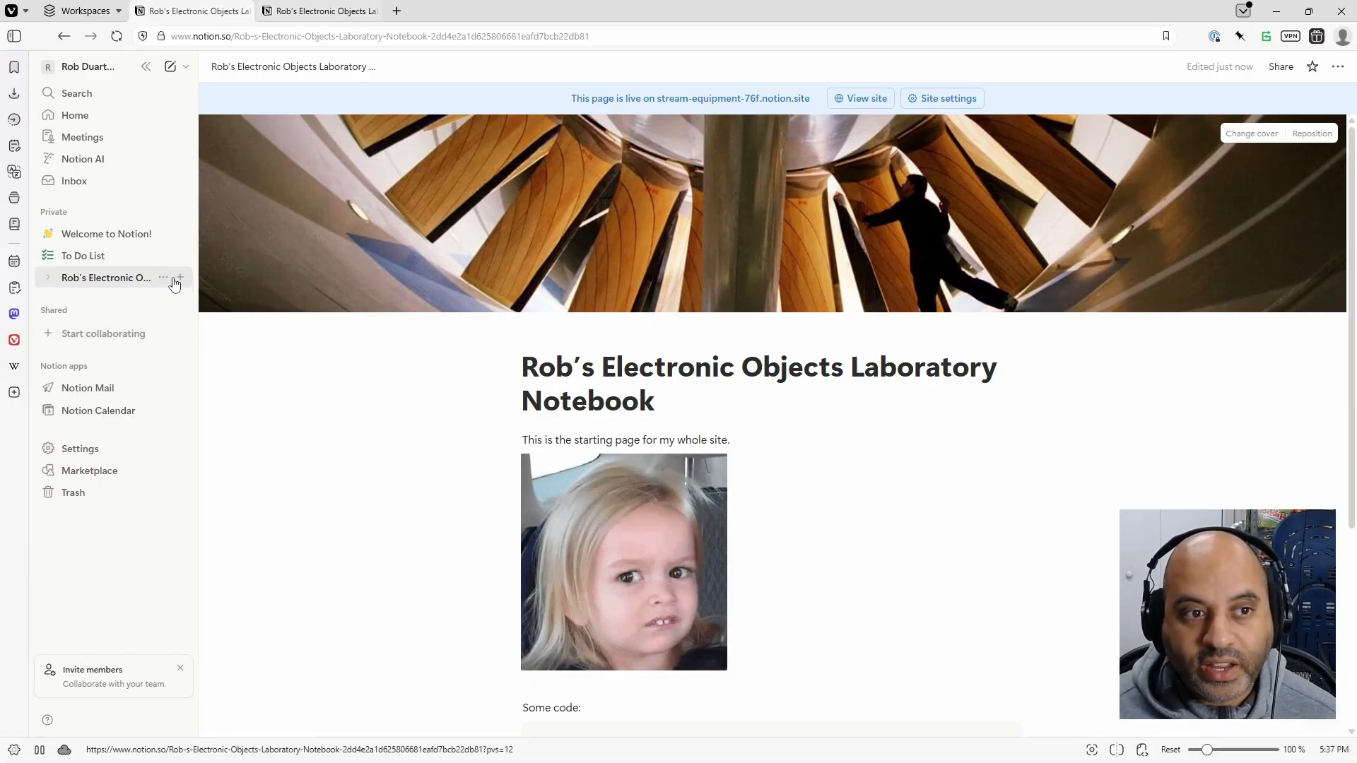
- Create a subpage inside the laboratory notebook page and title it "First Week of Class"
click(180, 279)
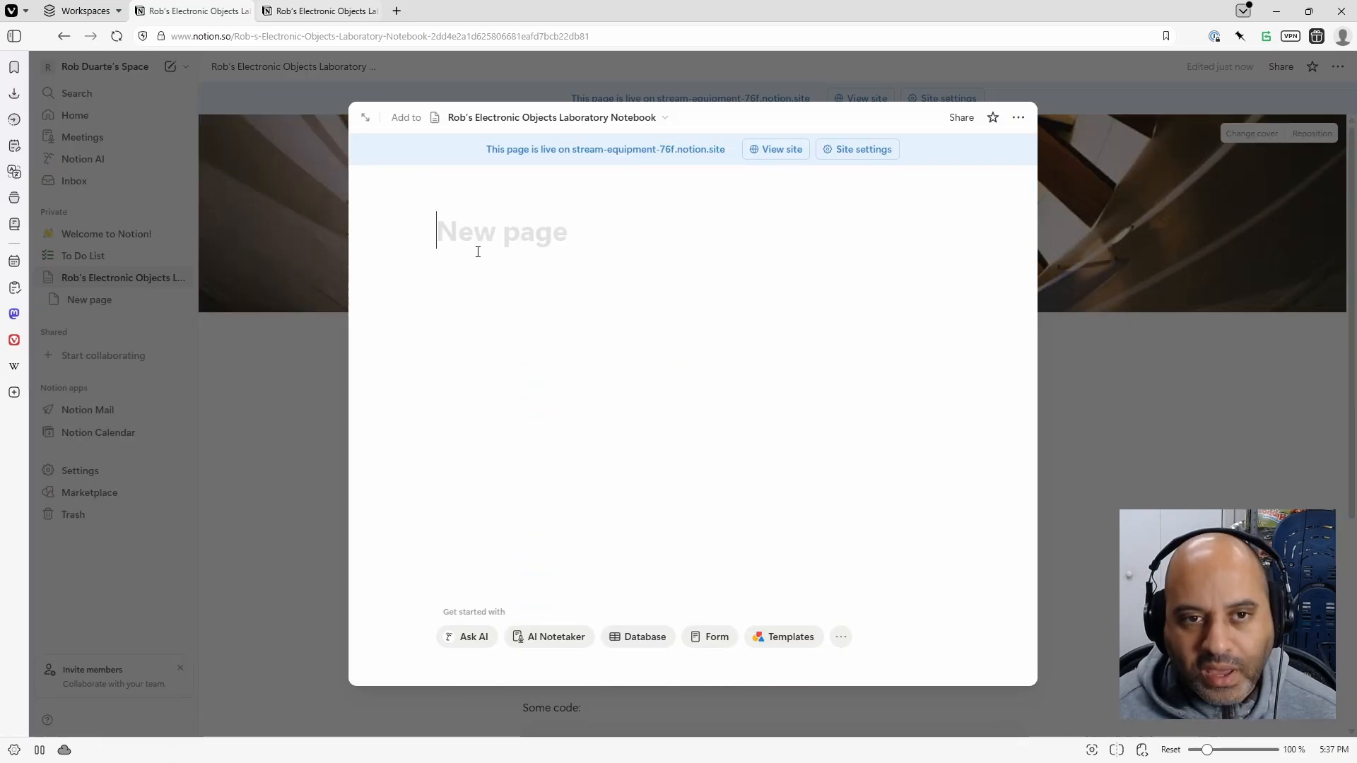
text(First Wee)
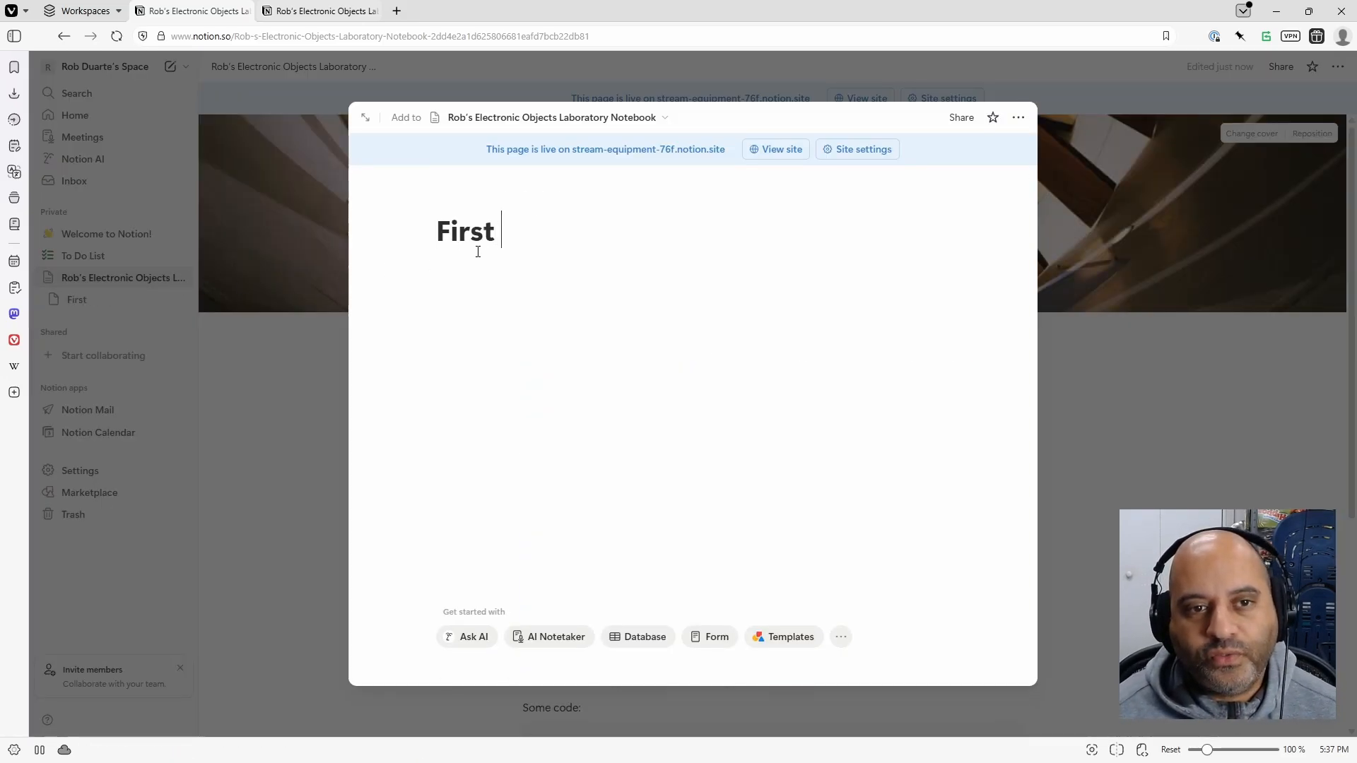
key(BackSpace)
key(BackSpace)
key(BackSpace)
text(W)
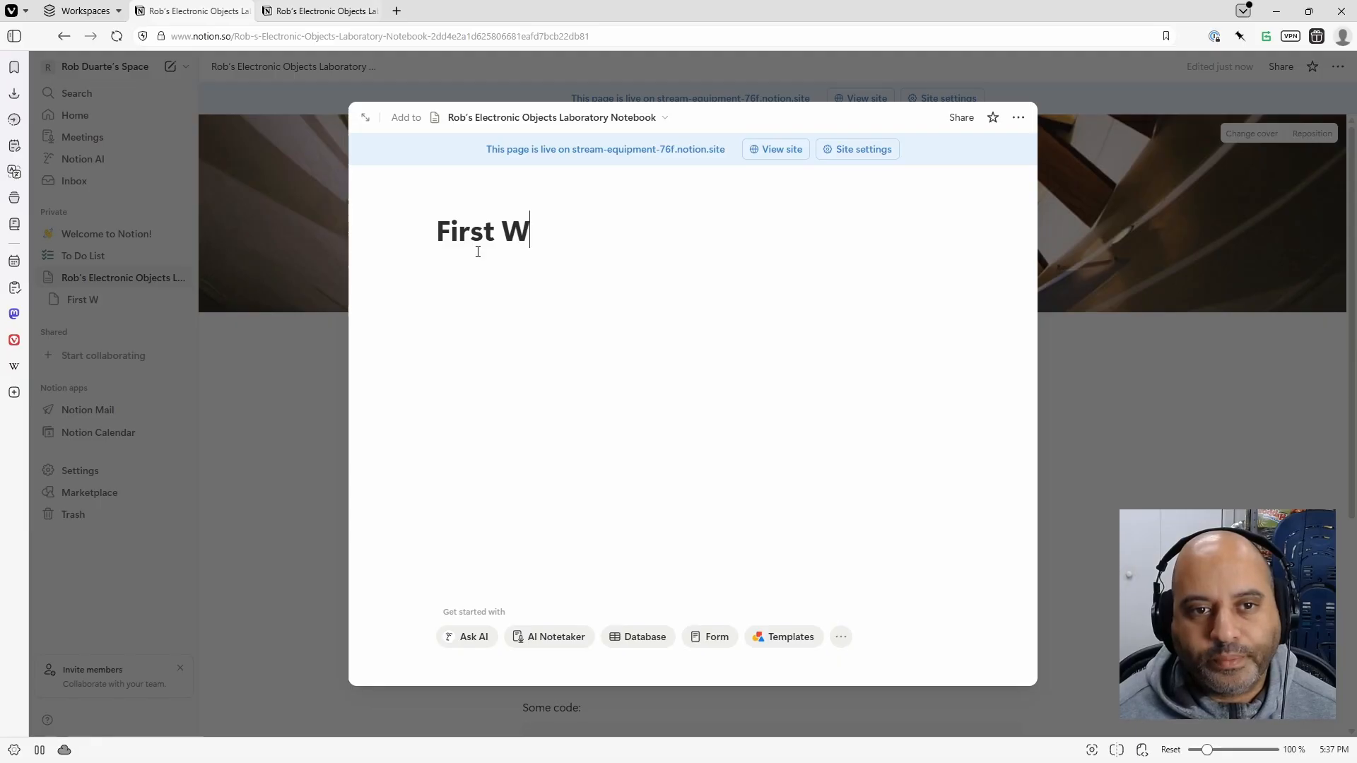
text(eek of Class)
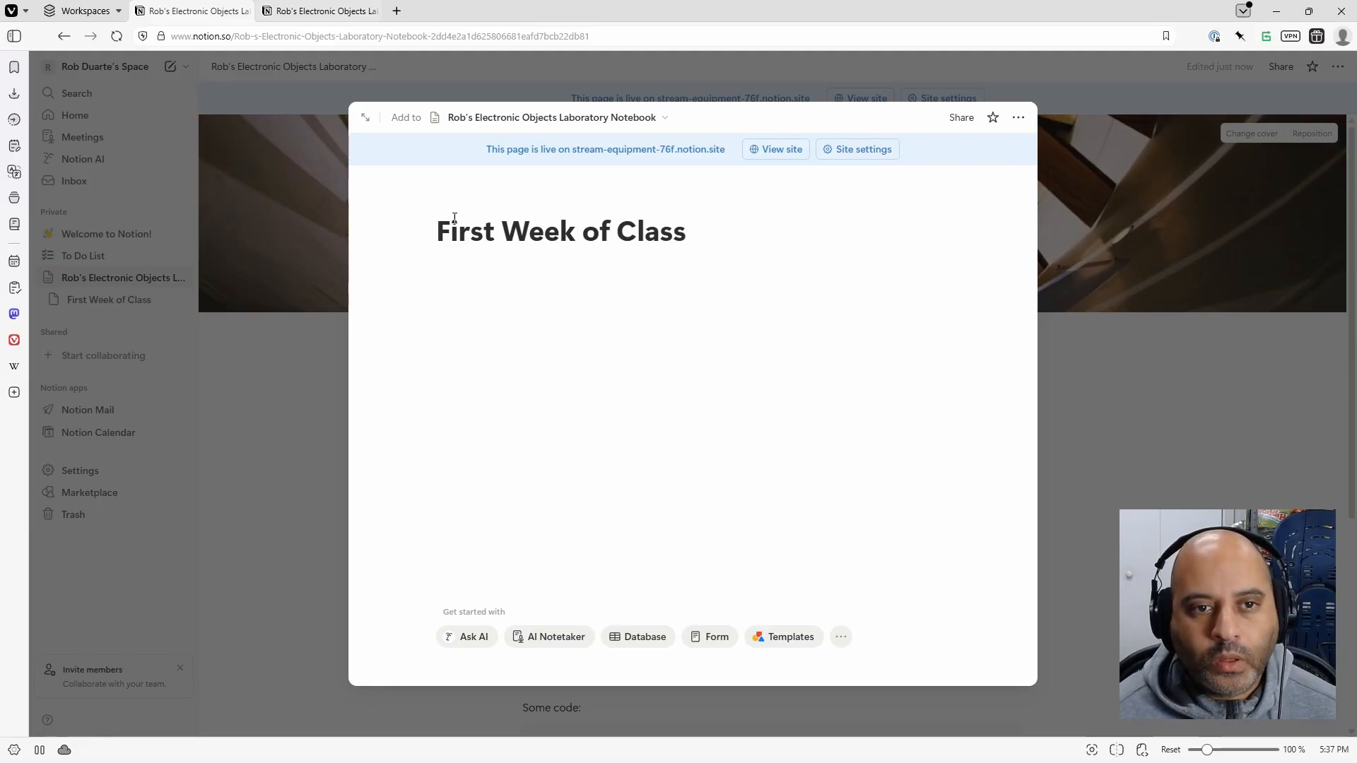
- Write "Class has just started and I already have a list of tasks to do." as the subpage's first body line and start a new line
click(499, 288)
text(Class has just started and I already have)
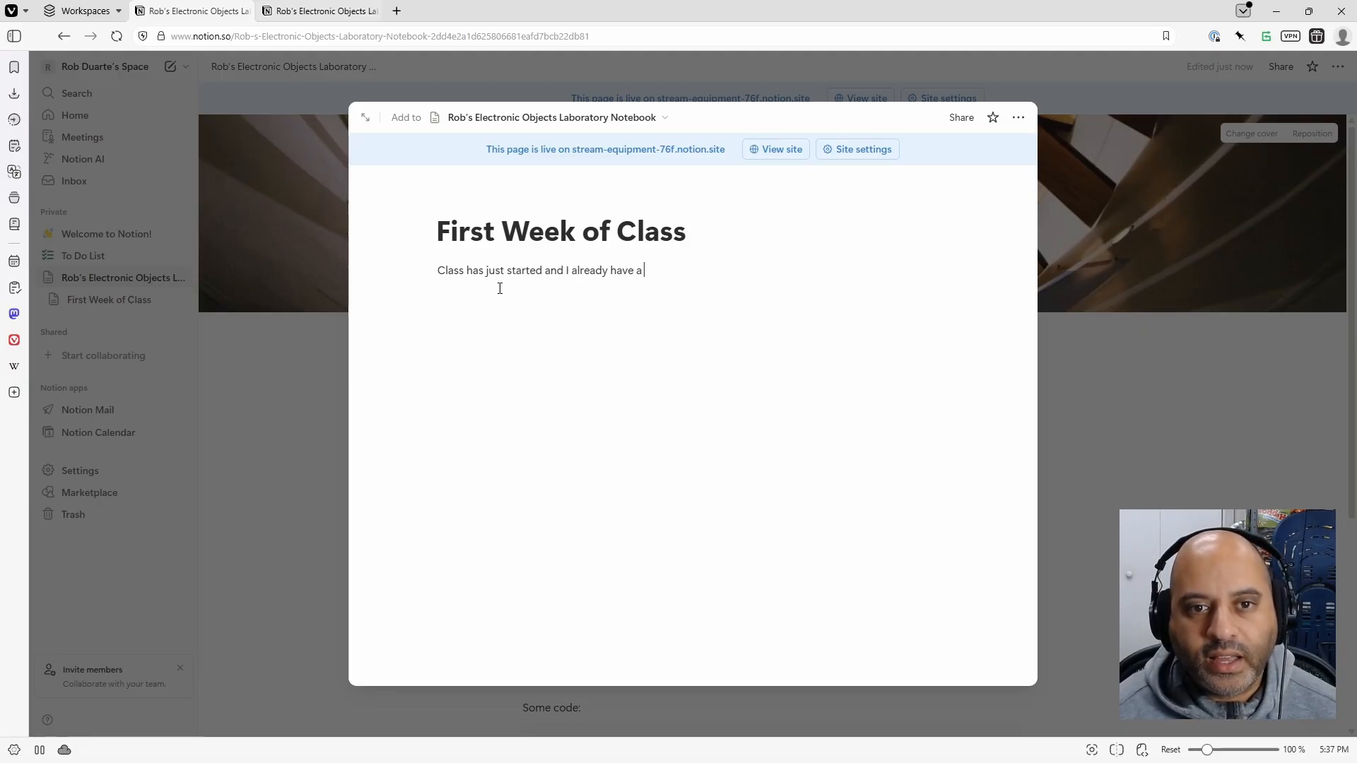
text(asks to s)
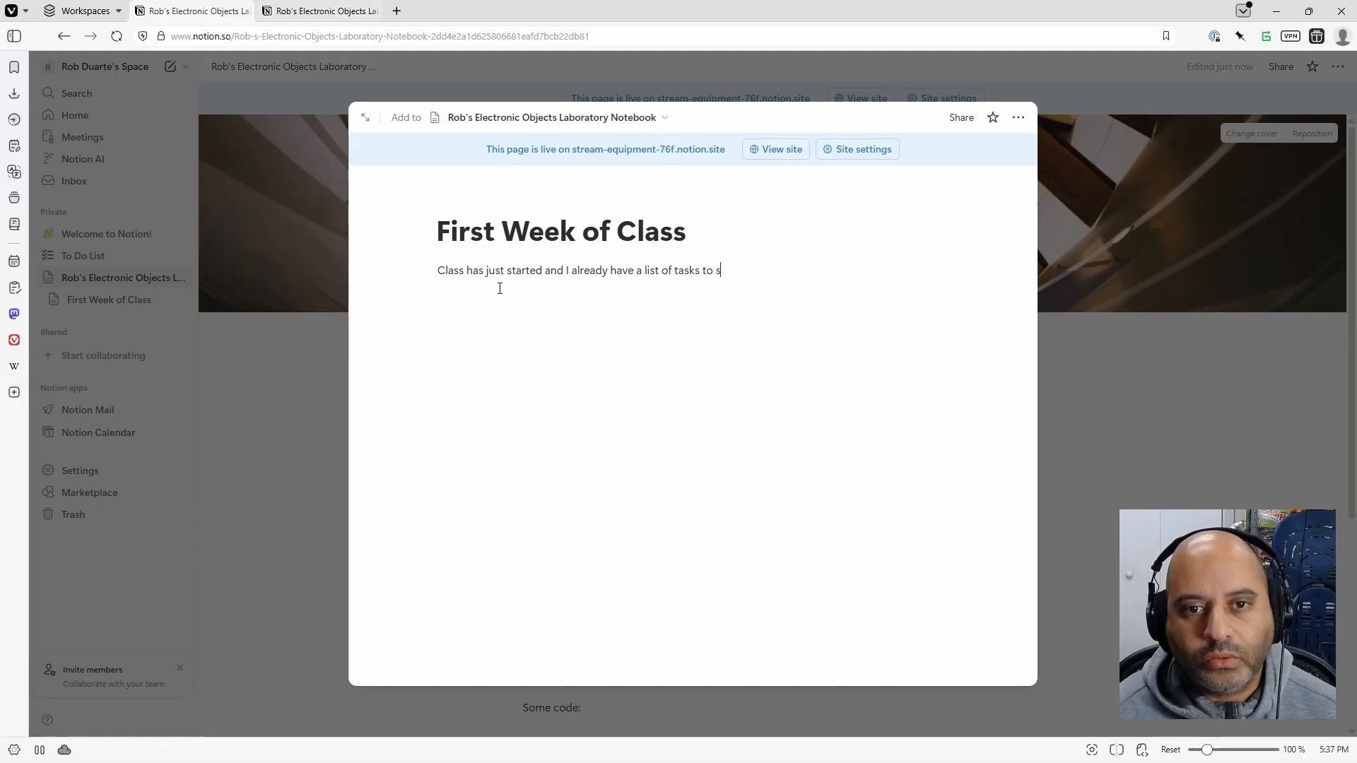
key(Return)
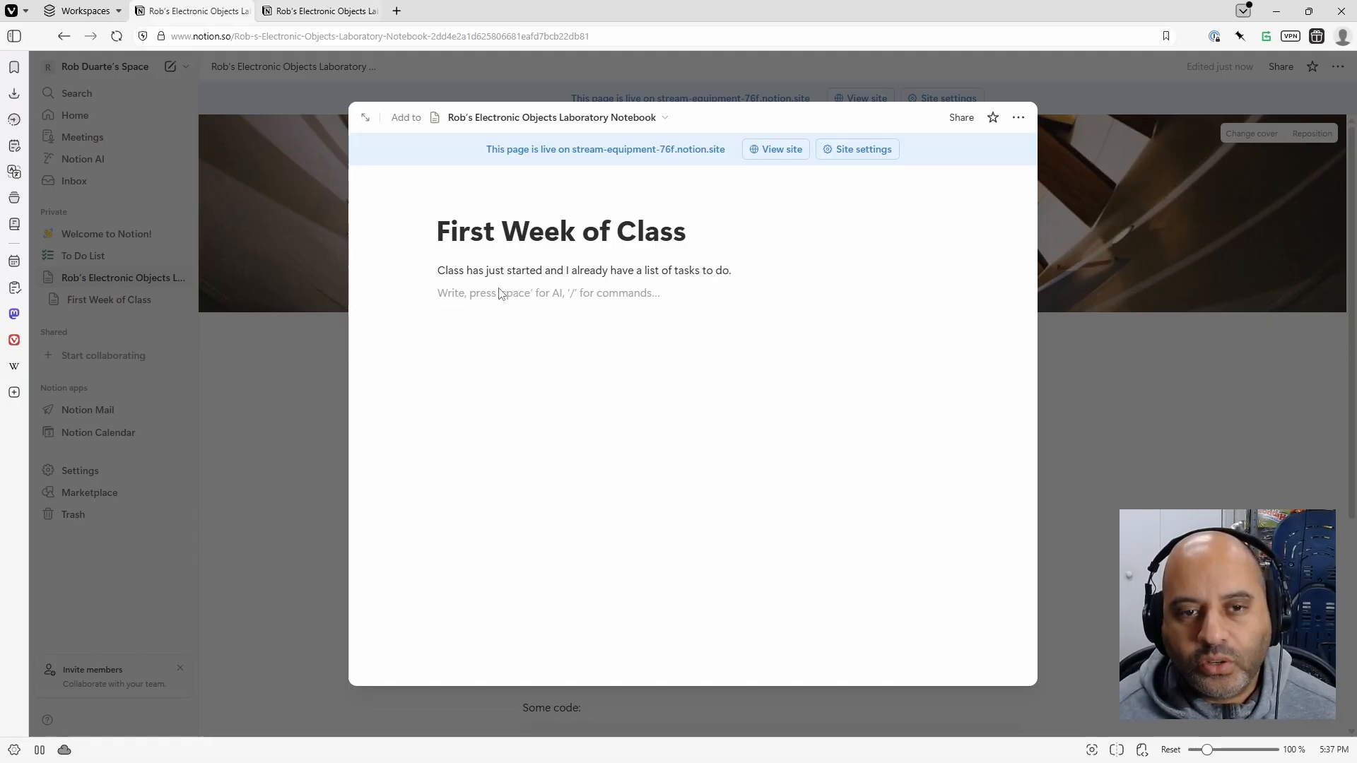
- Insert a to-do list with the items "Set up this blog" and "Go over the syllabus", and close the subpage
text(/todo)
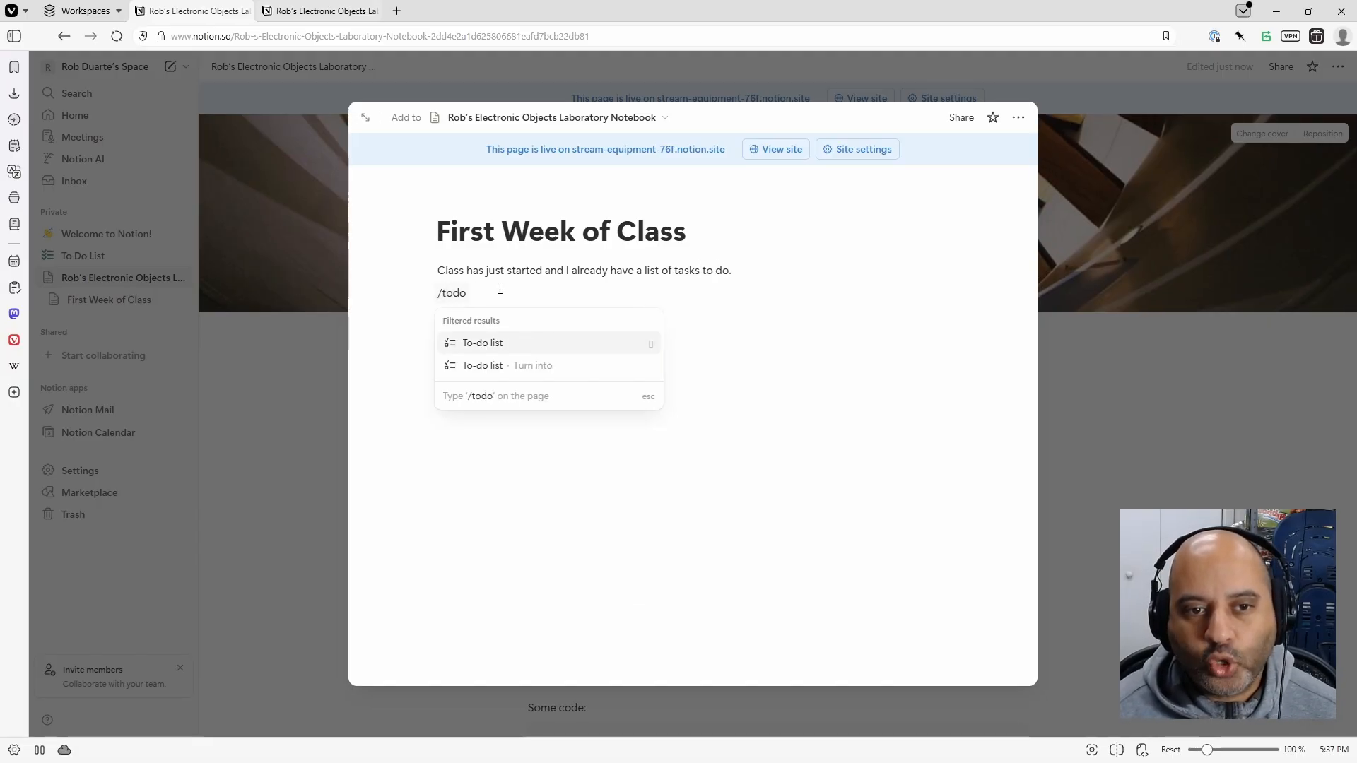
key(Return)
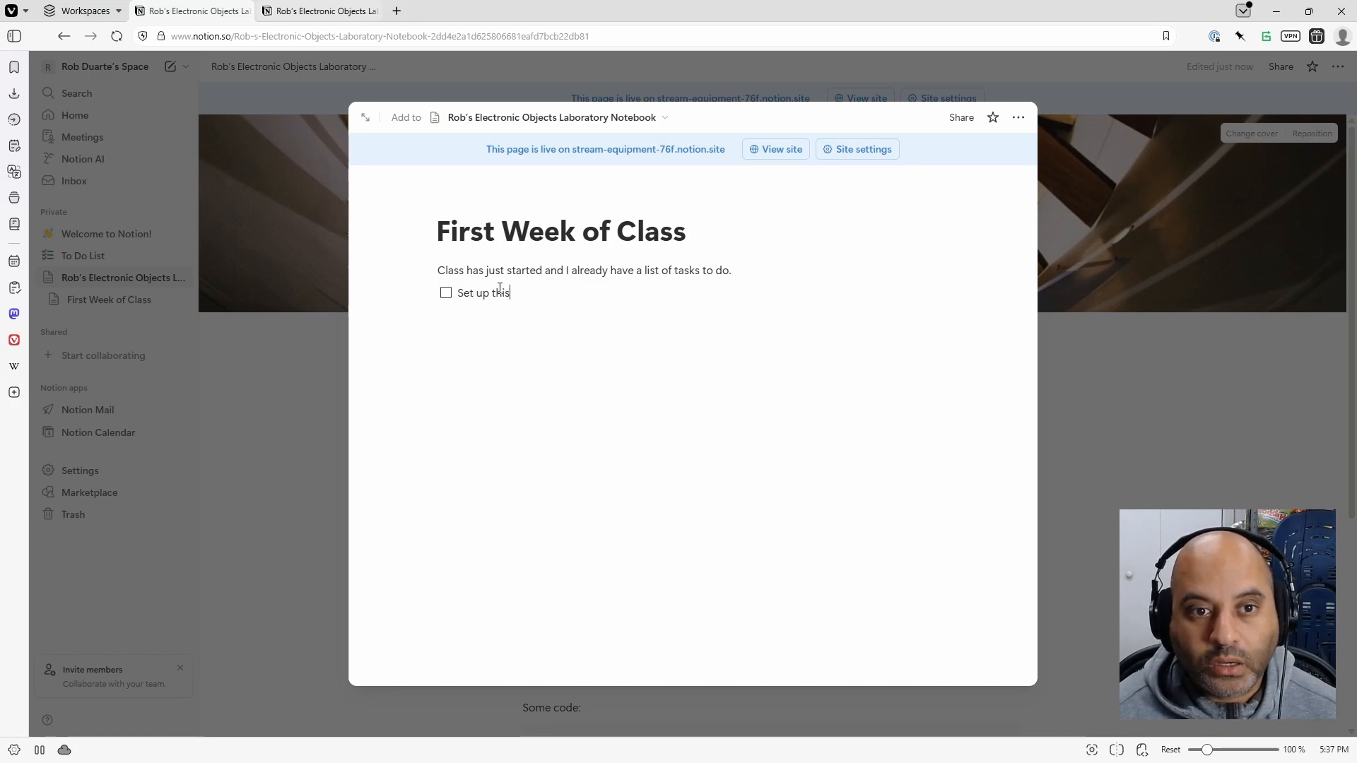
text(g)
key(Return)
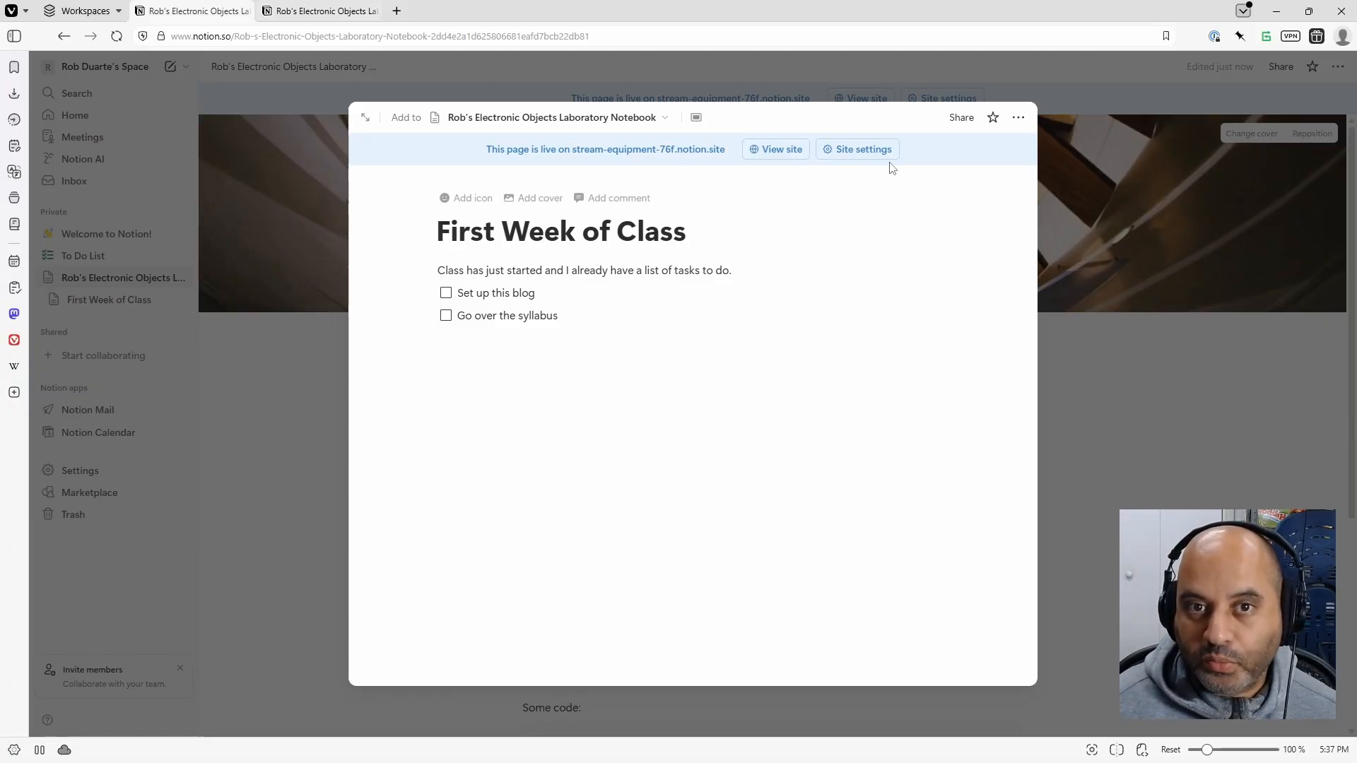
click(1175, 501)
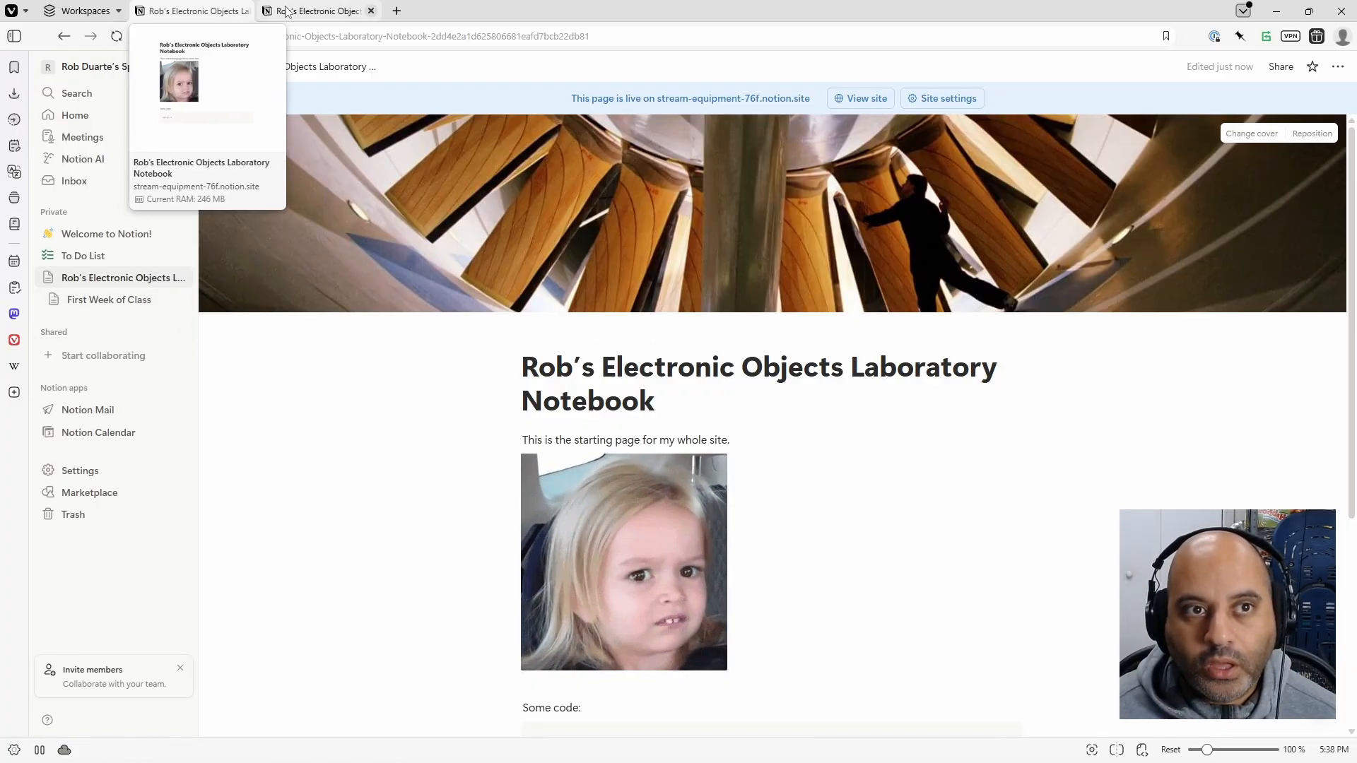
- Check the published site for the new cover and the link to the First Week of Class subpage
click(322, 10)
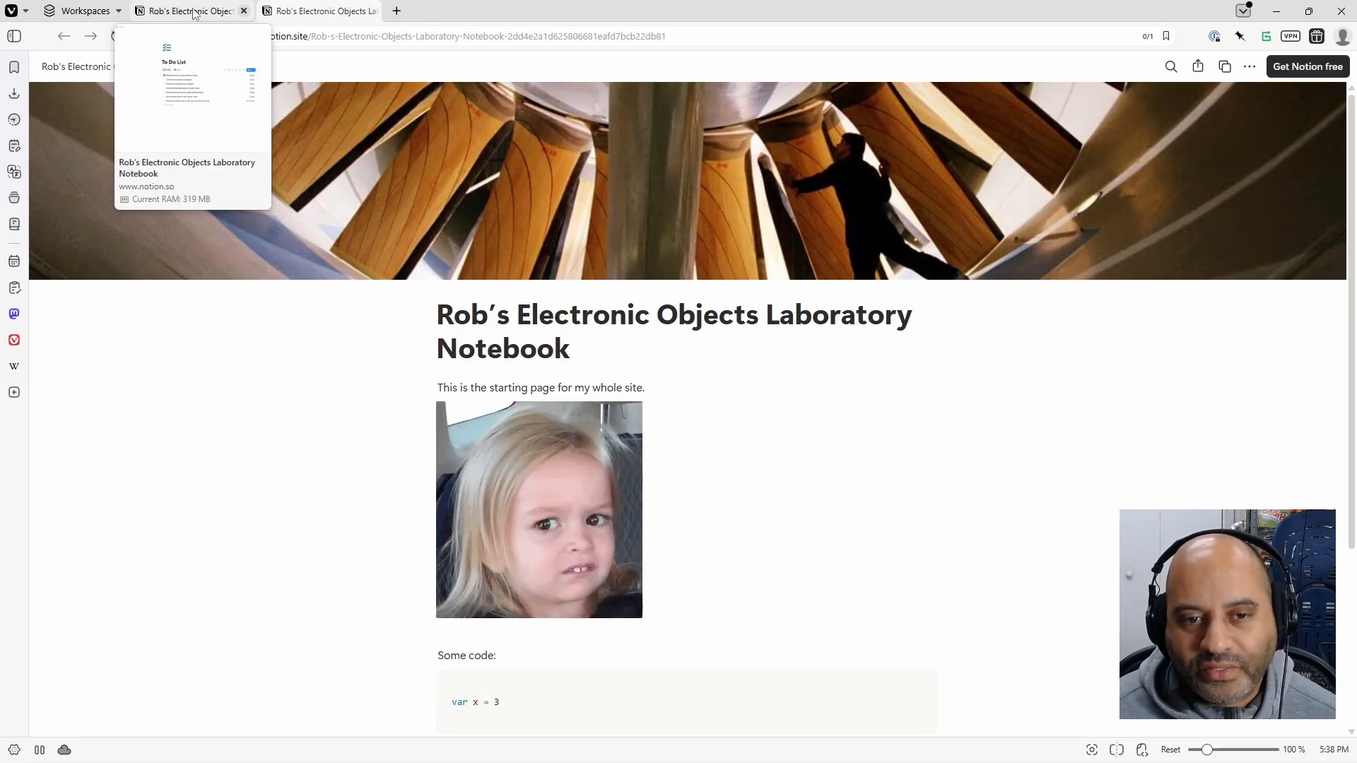
click(221, 11)
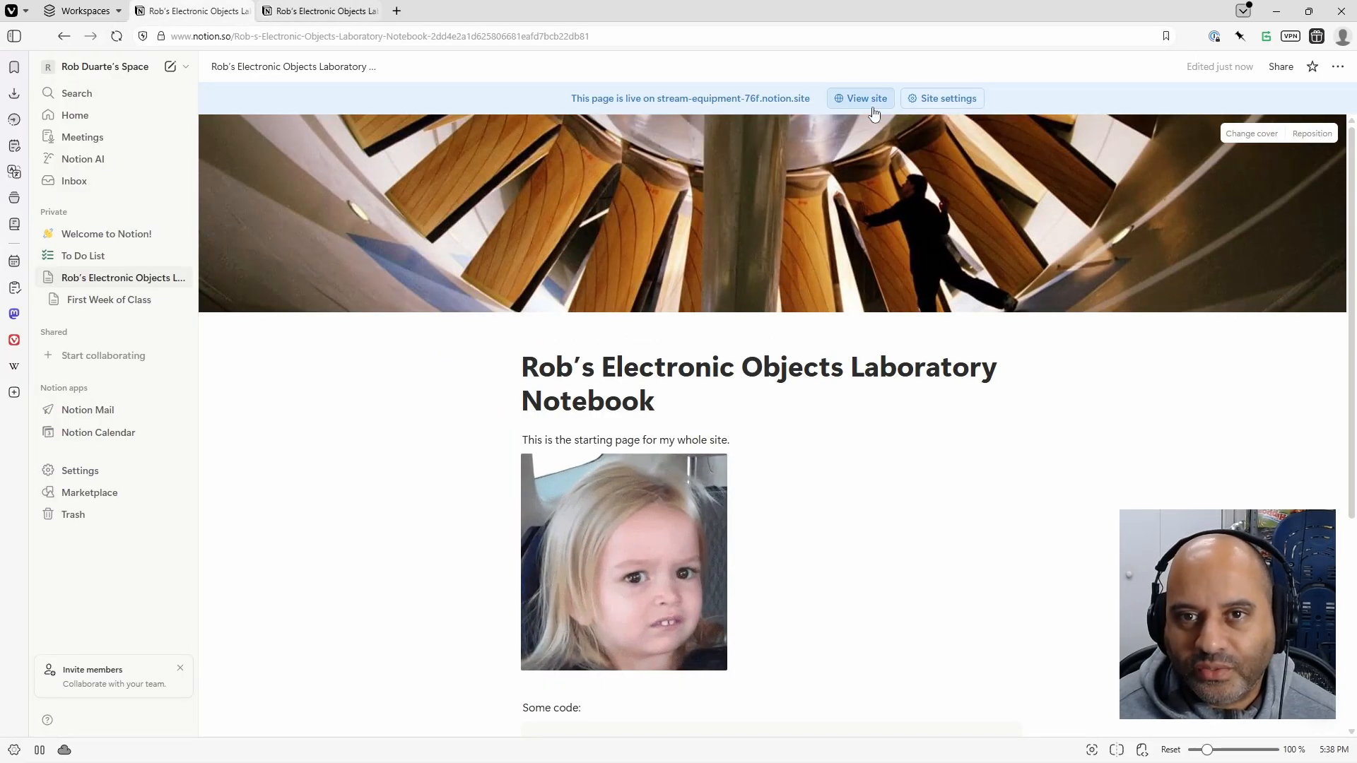
click(866, 104)
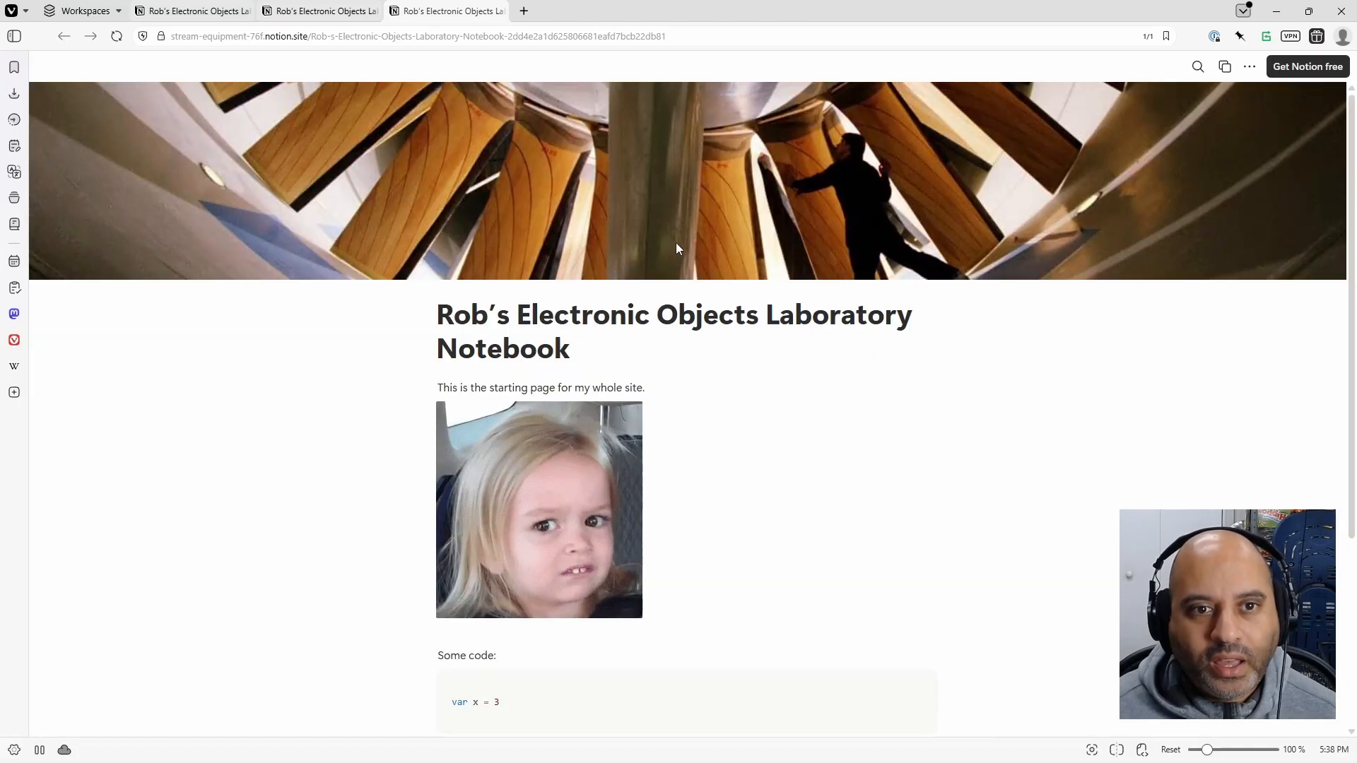
scroll(643, 438, down, 3)
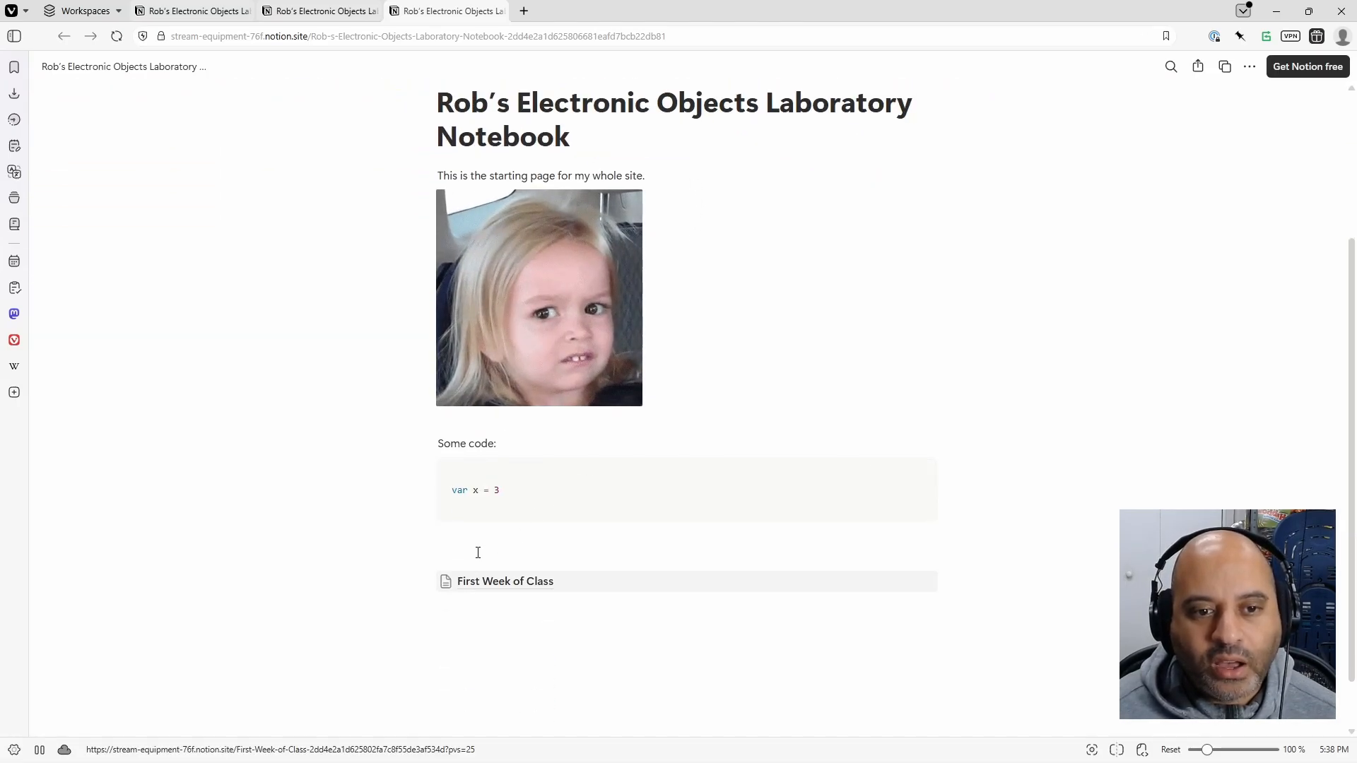
mouse_move(495, 588)
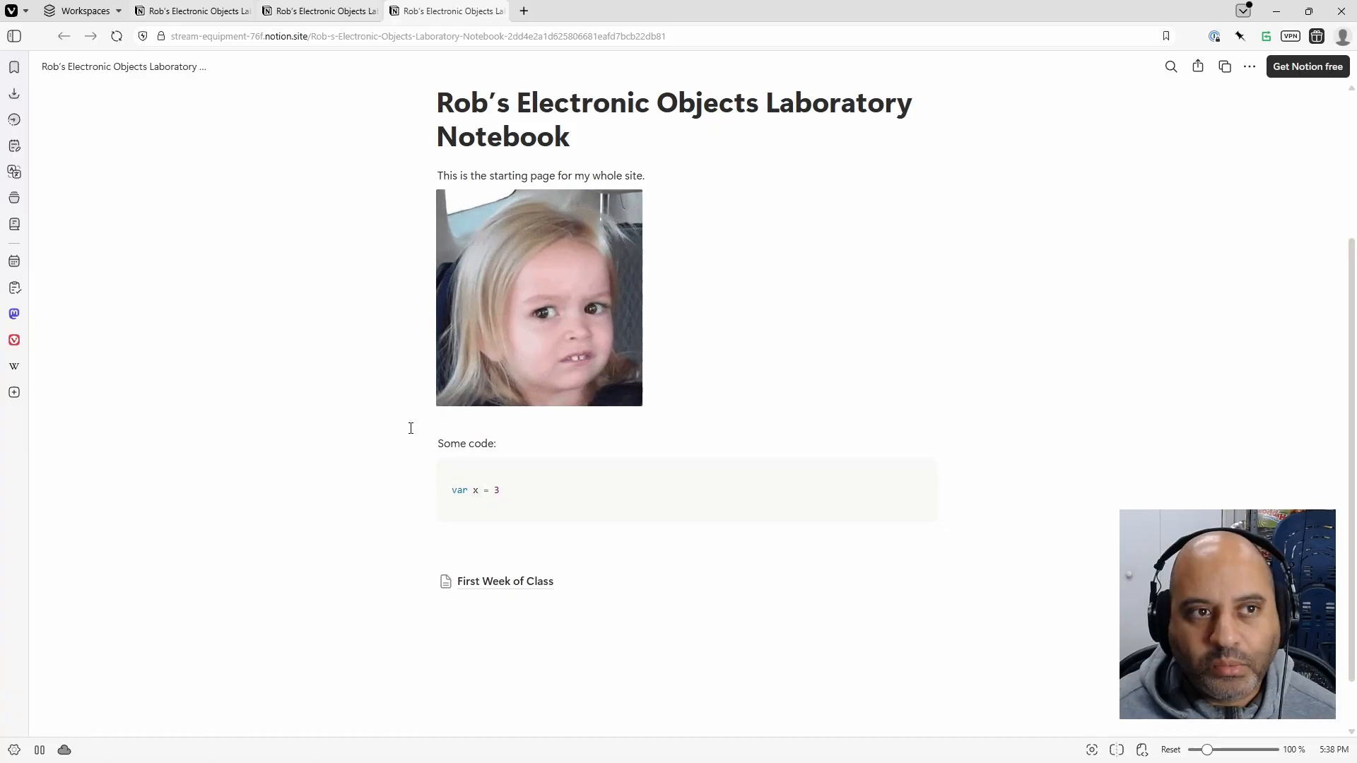
- Return to the editable notebook and create a second subpage inside it titled "Monday of Week 2"
click(177, 10)
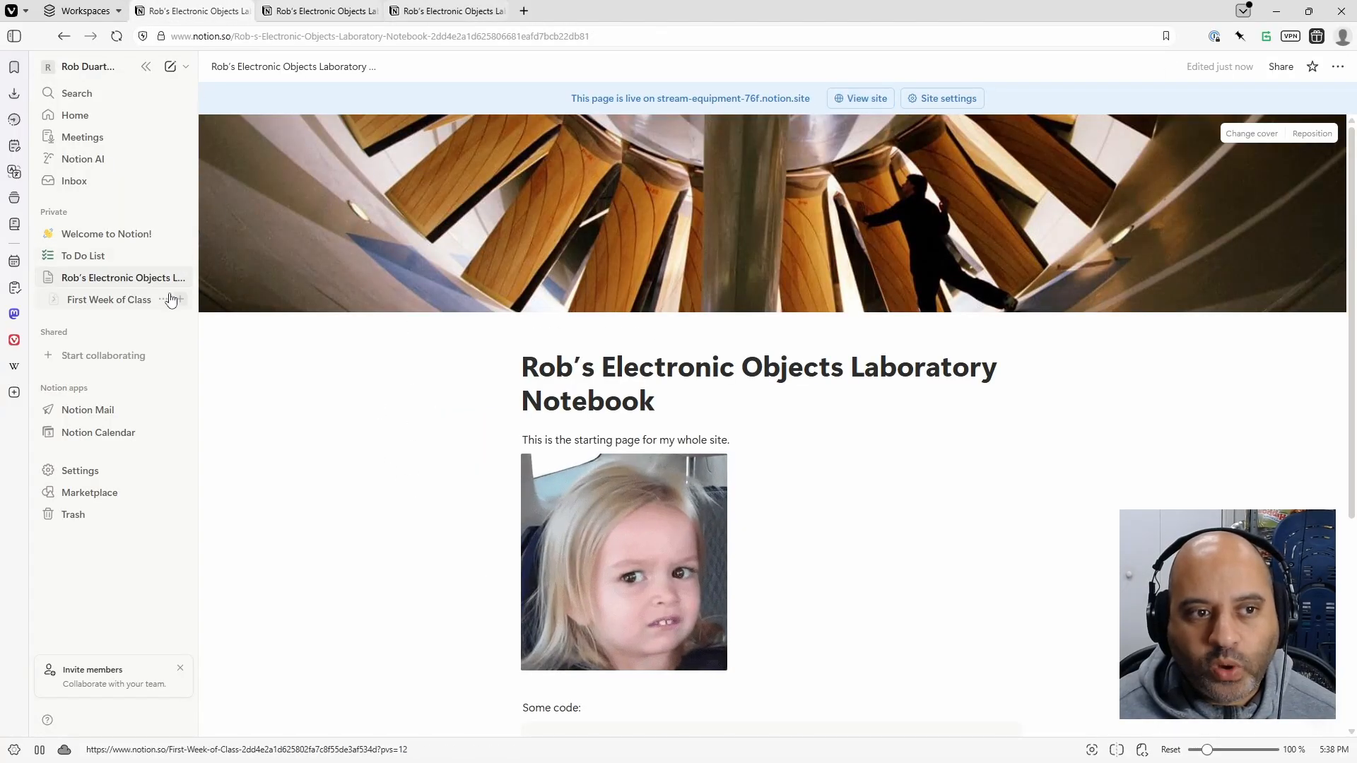
click(182, 280)
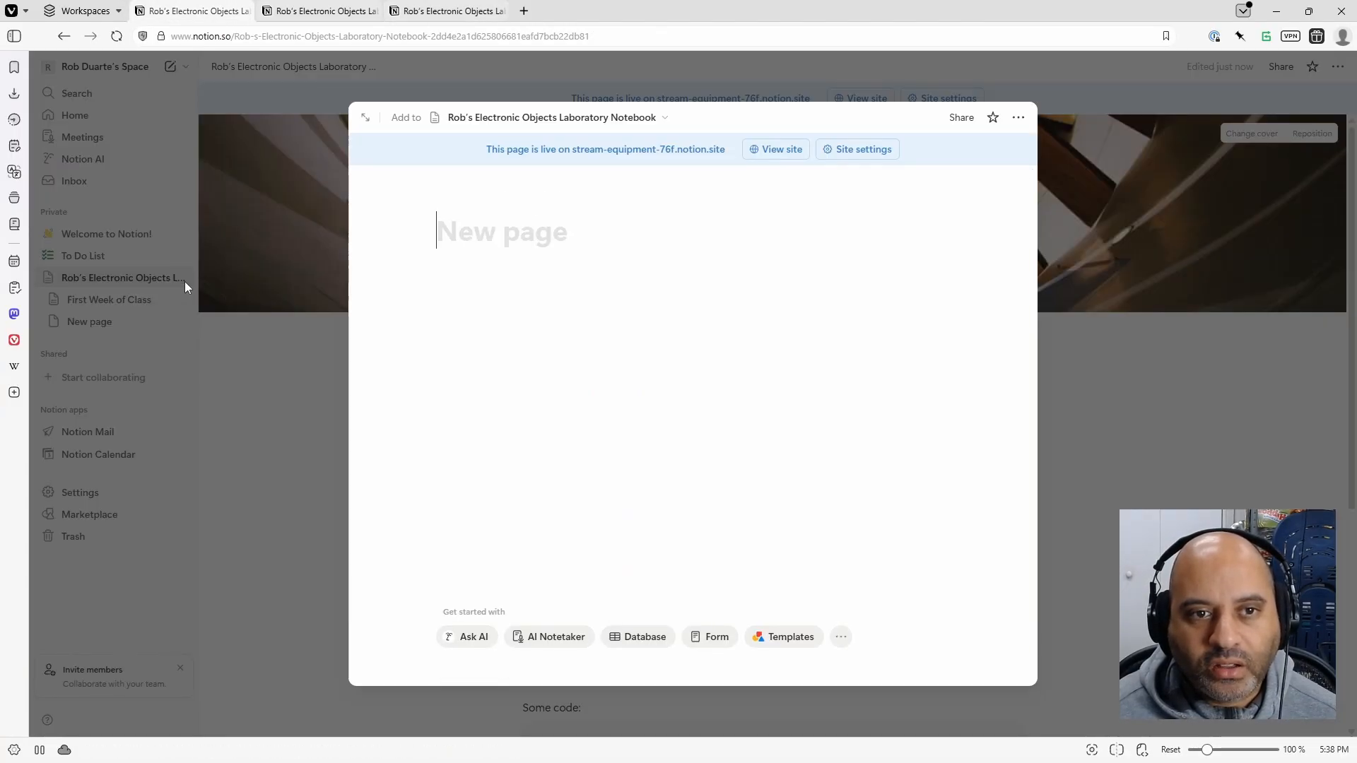
text(S)
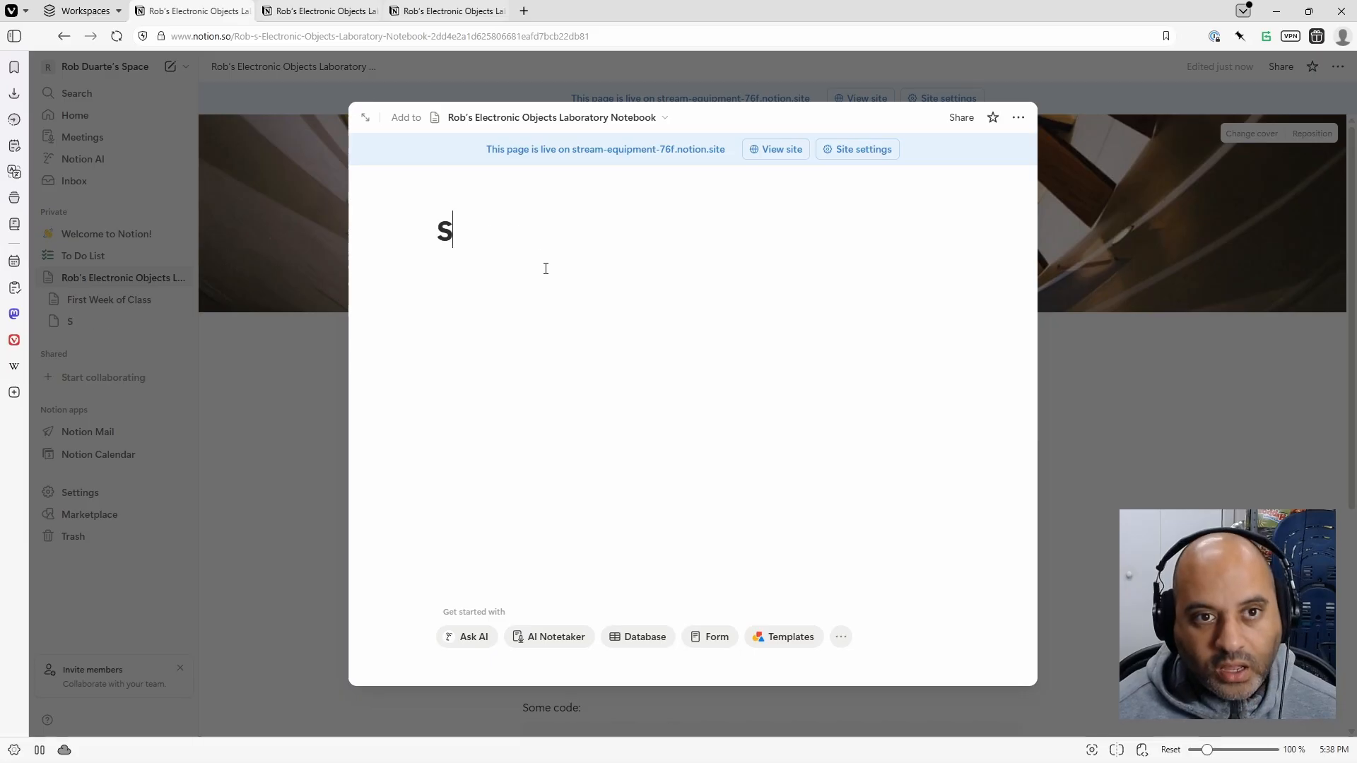
key(BackSpace)
text(Monday of Week 2)
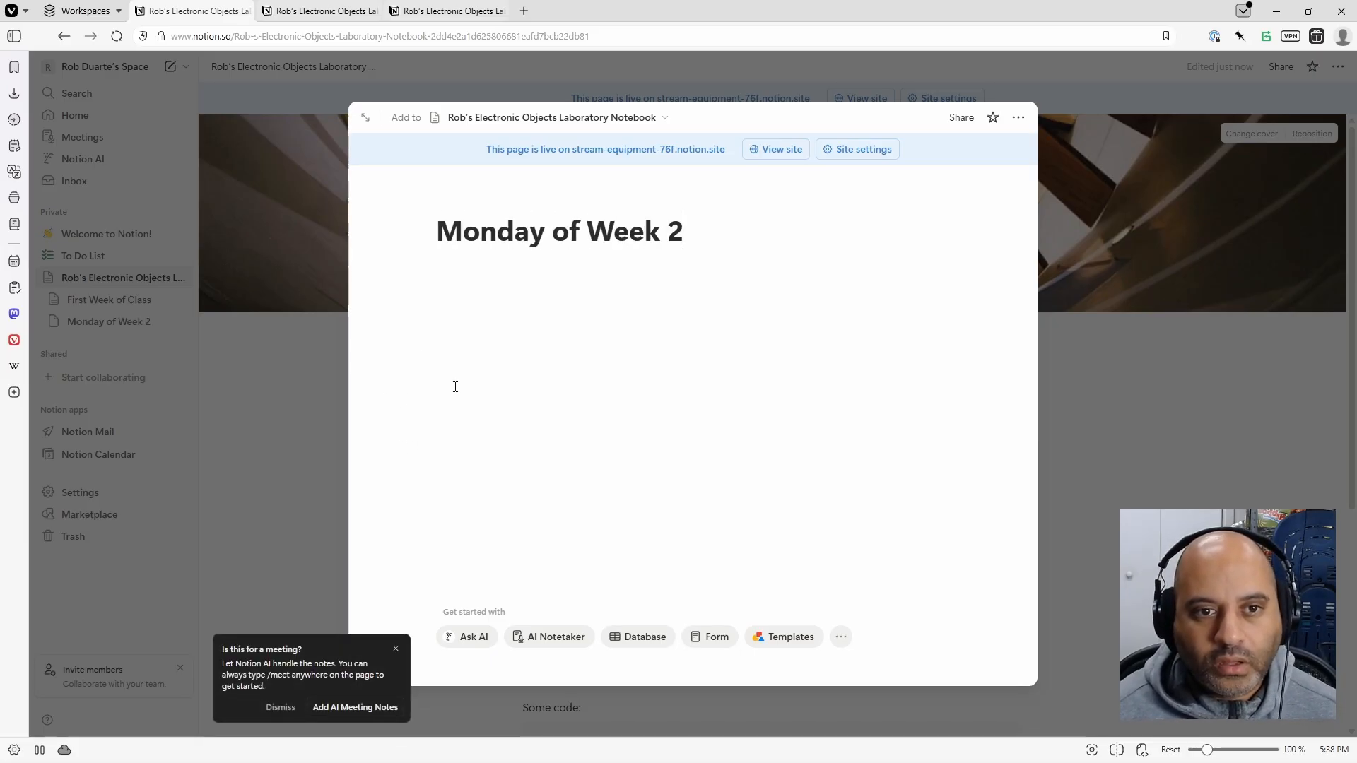
- Write "I'm excited about my ideas for the project." and "Here are some of my sketches." as separate body lines, and close the subpage
click(465, 279)
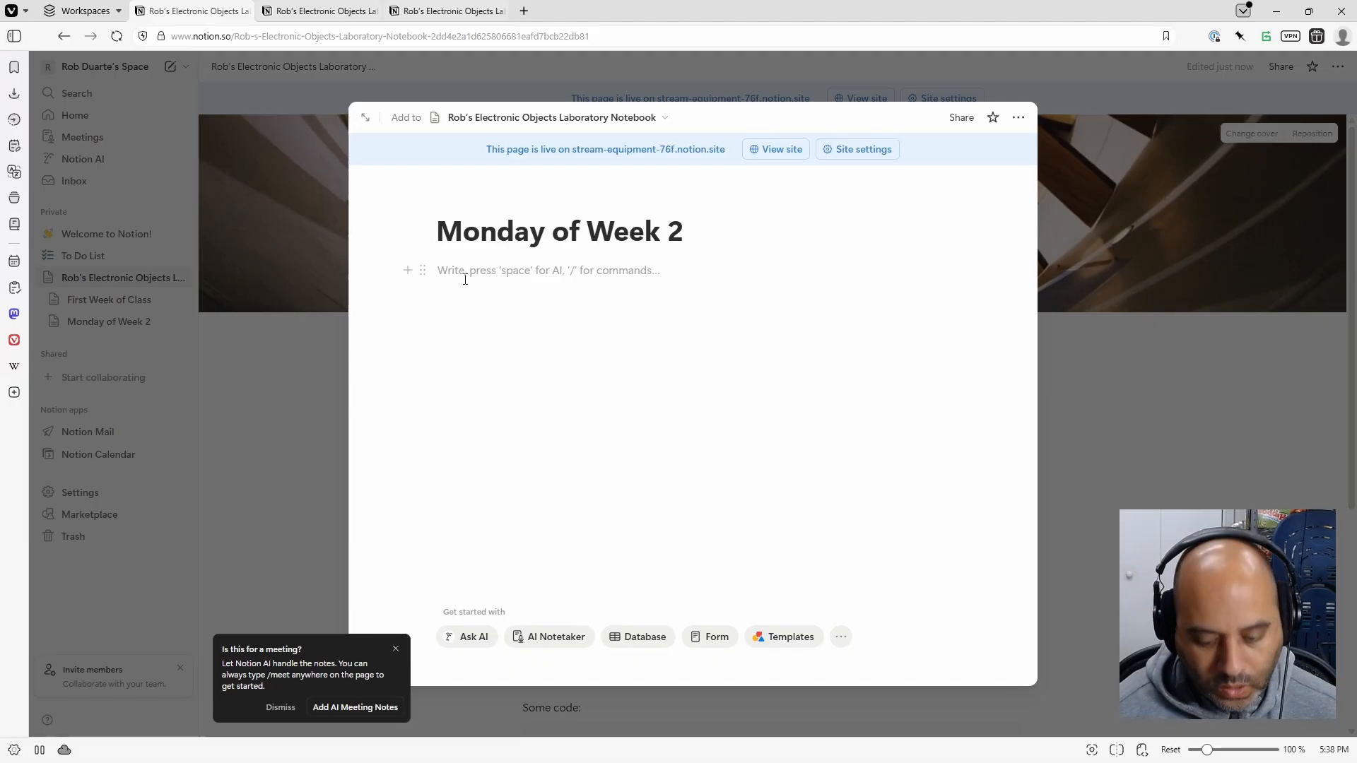
text(I)
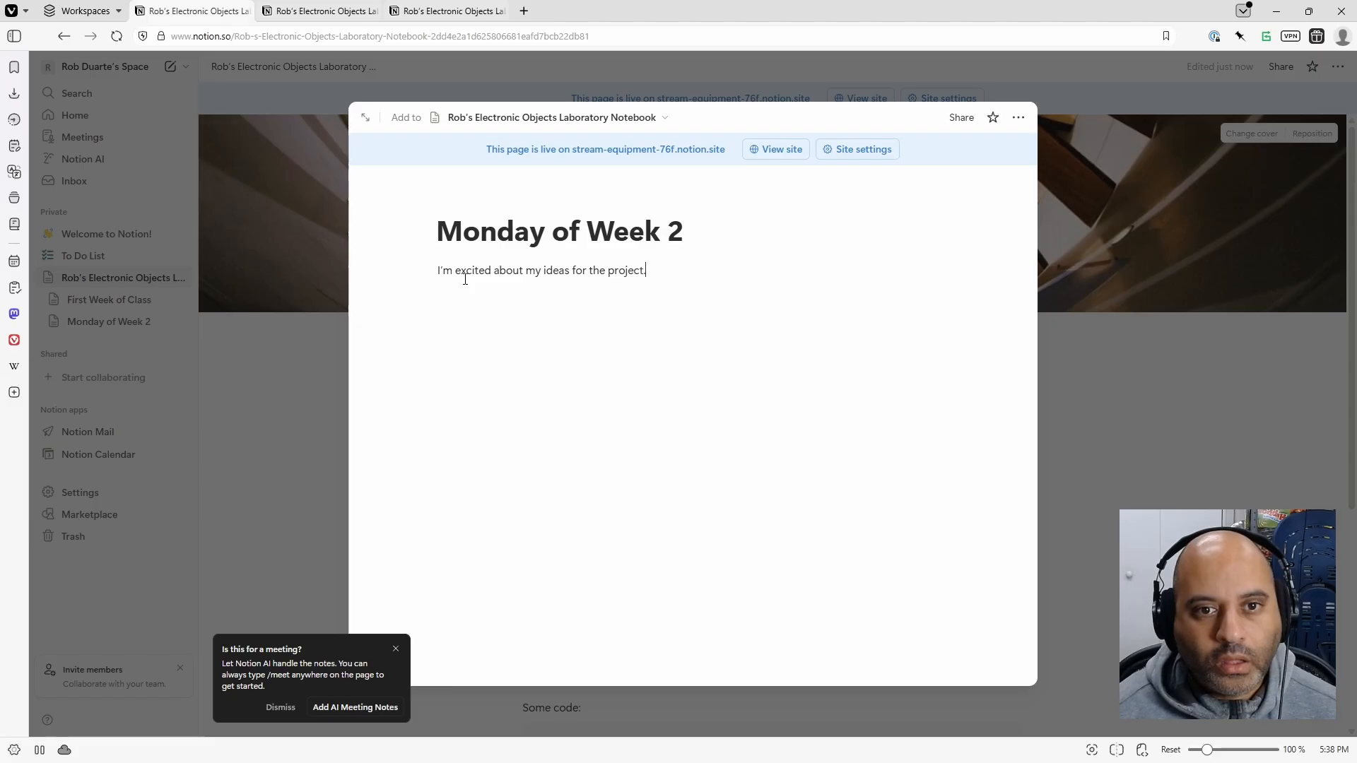
key(Return)
text(Here are some of my)
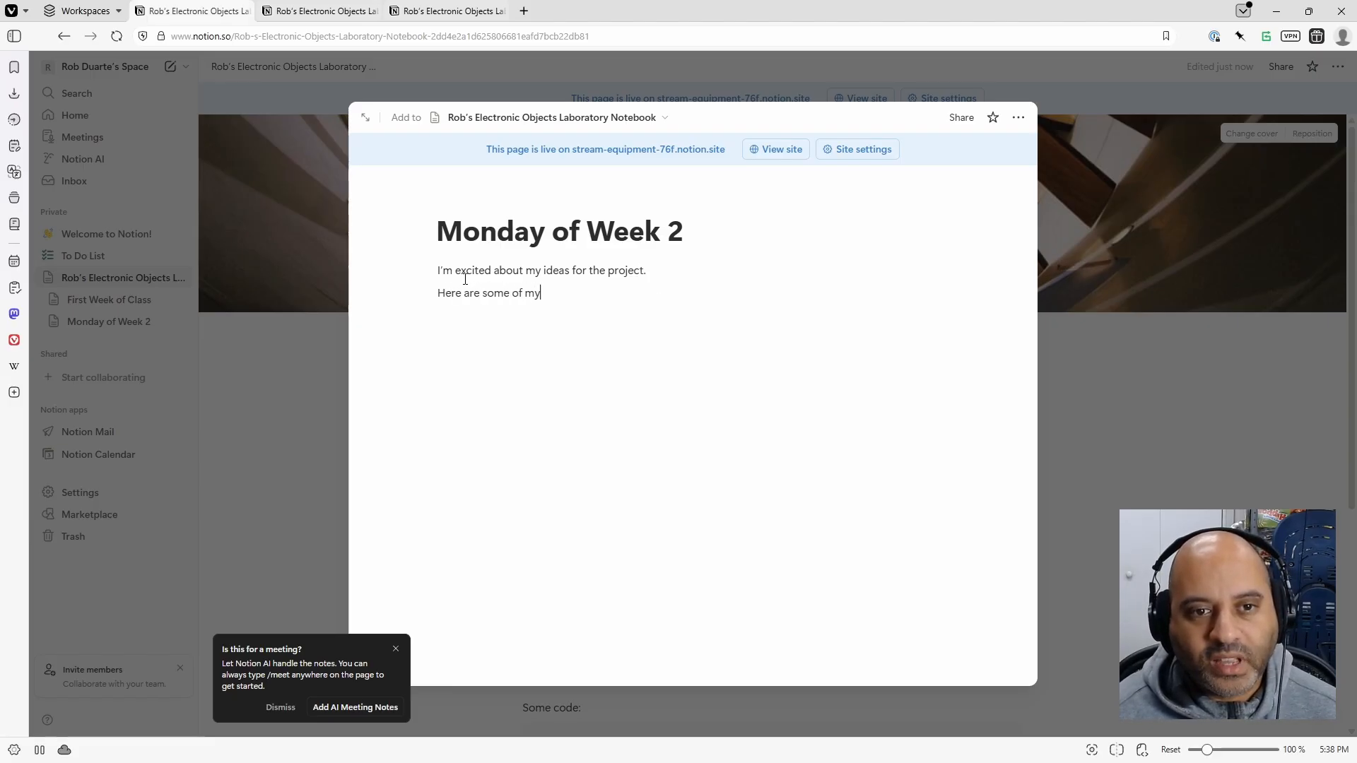
text( sketches)
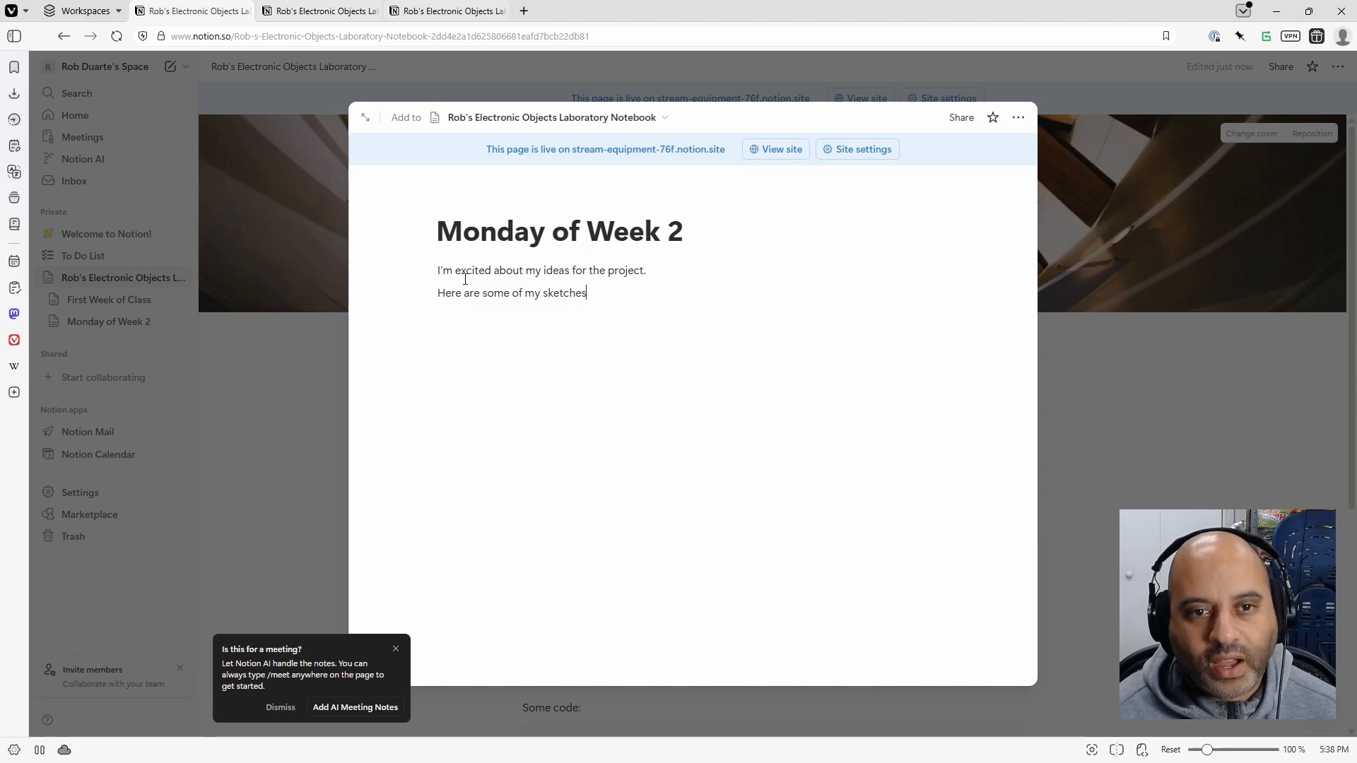
text(.)
key(Return)
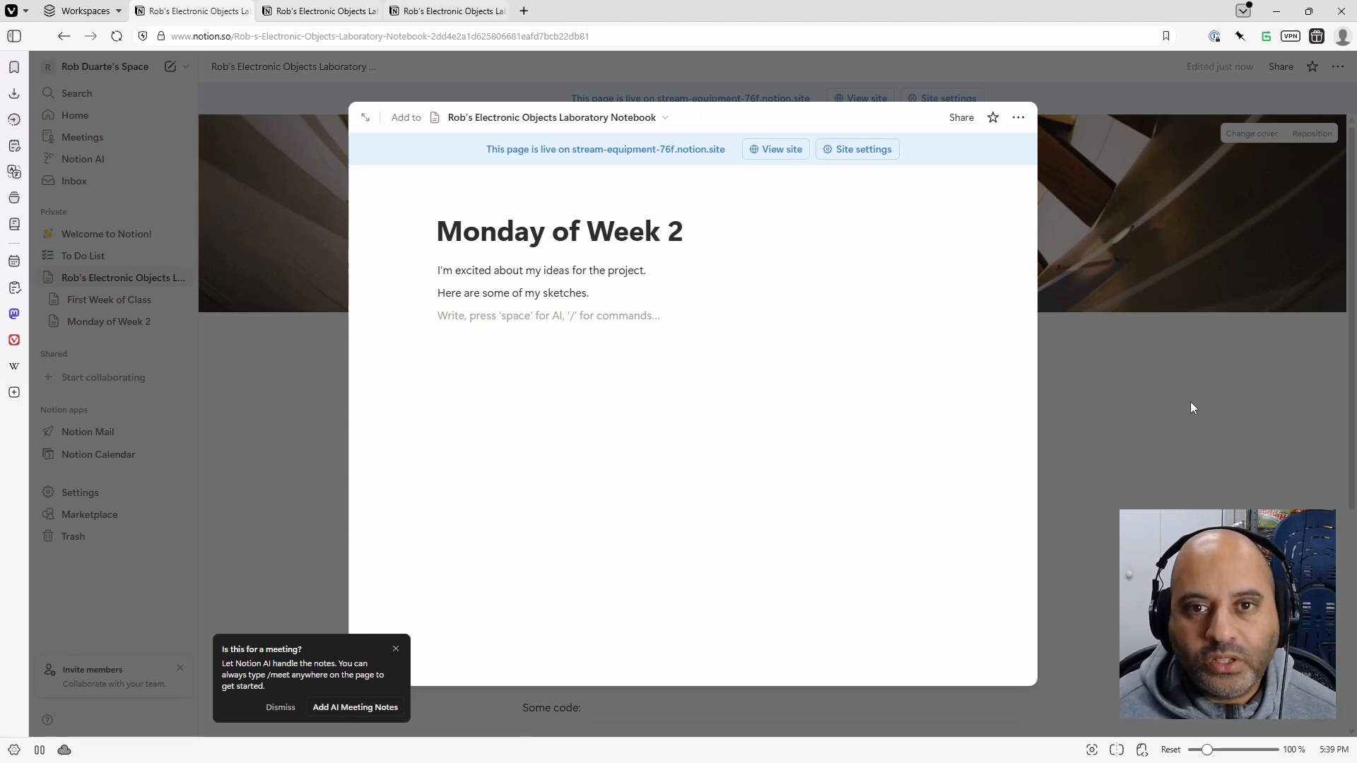
click(1163, 435)
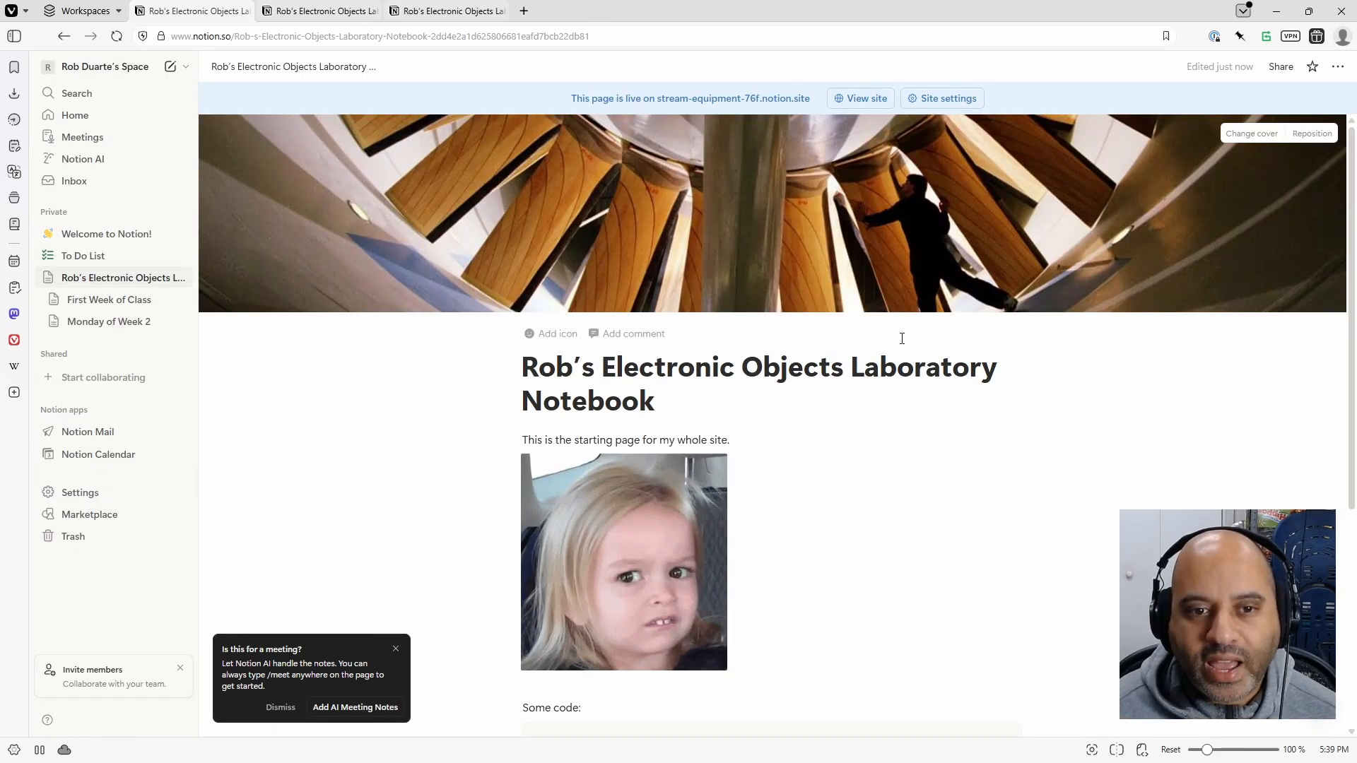
- Review the notebook's subpage links and open the First Week of Class subpage
scroll(901, 342, down, 4)
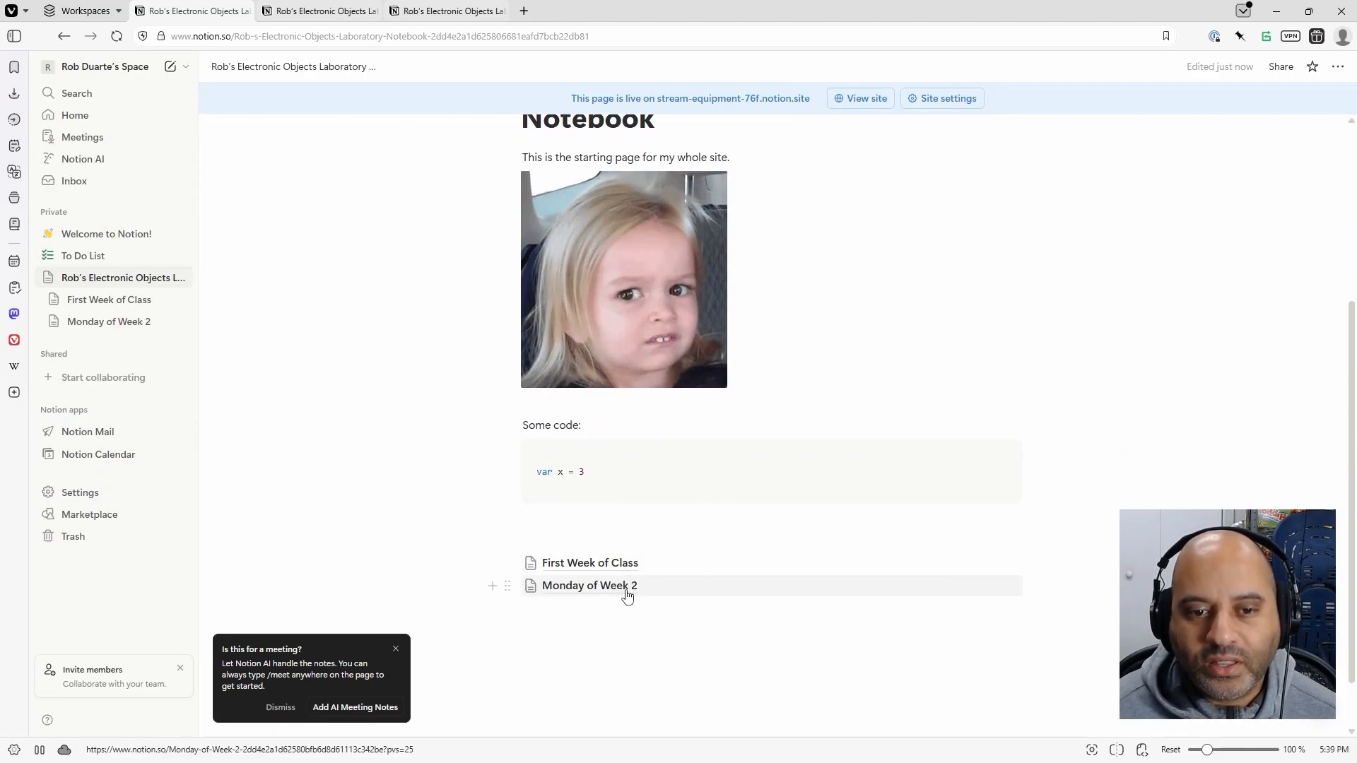
mouse_move(625, 600)
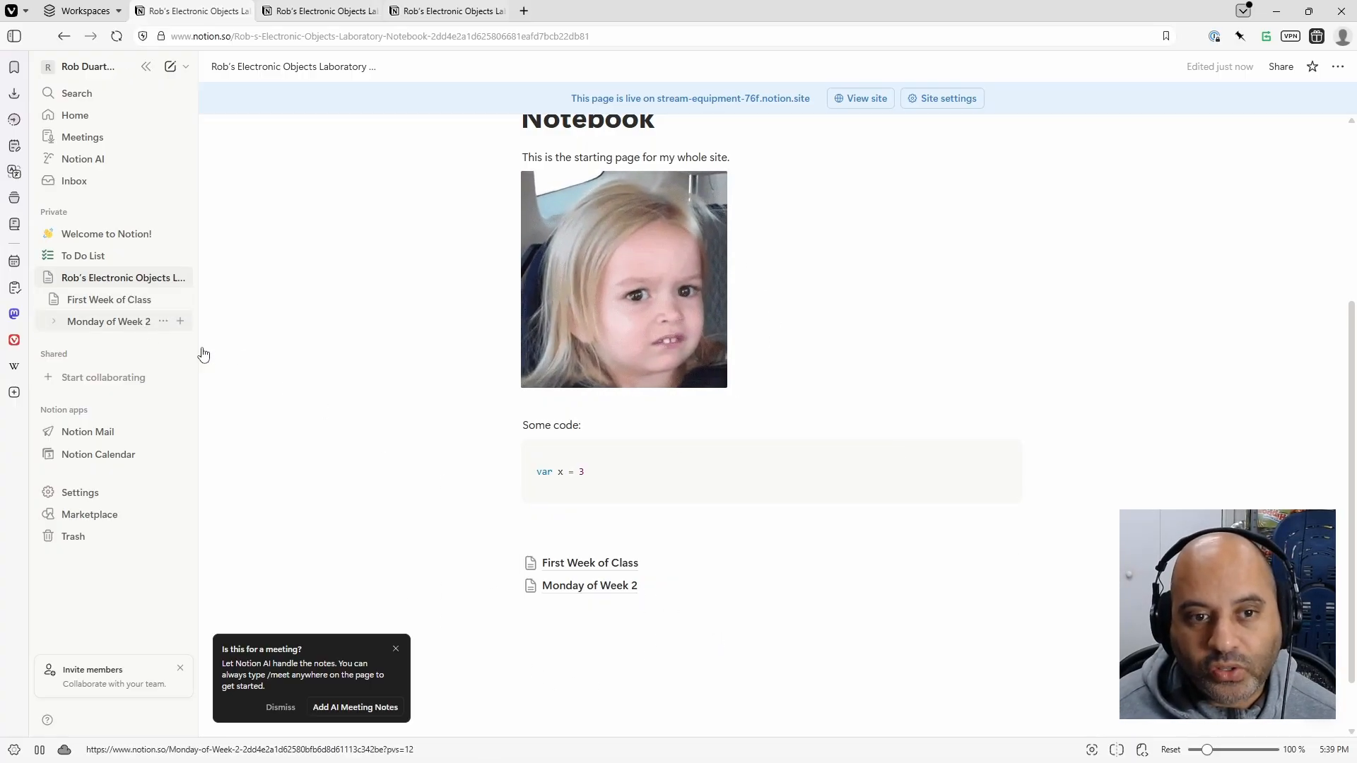
scroll(736, 460, up, 2)
scroll(736, 460, down, 1)
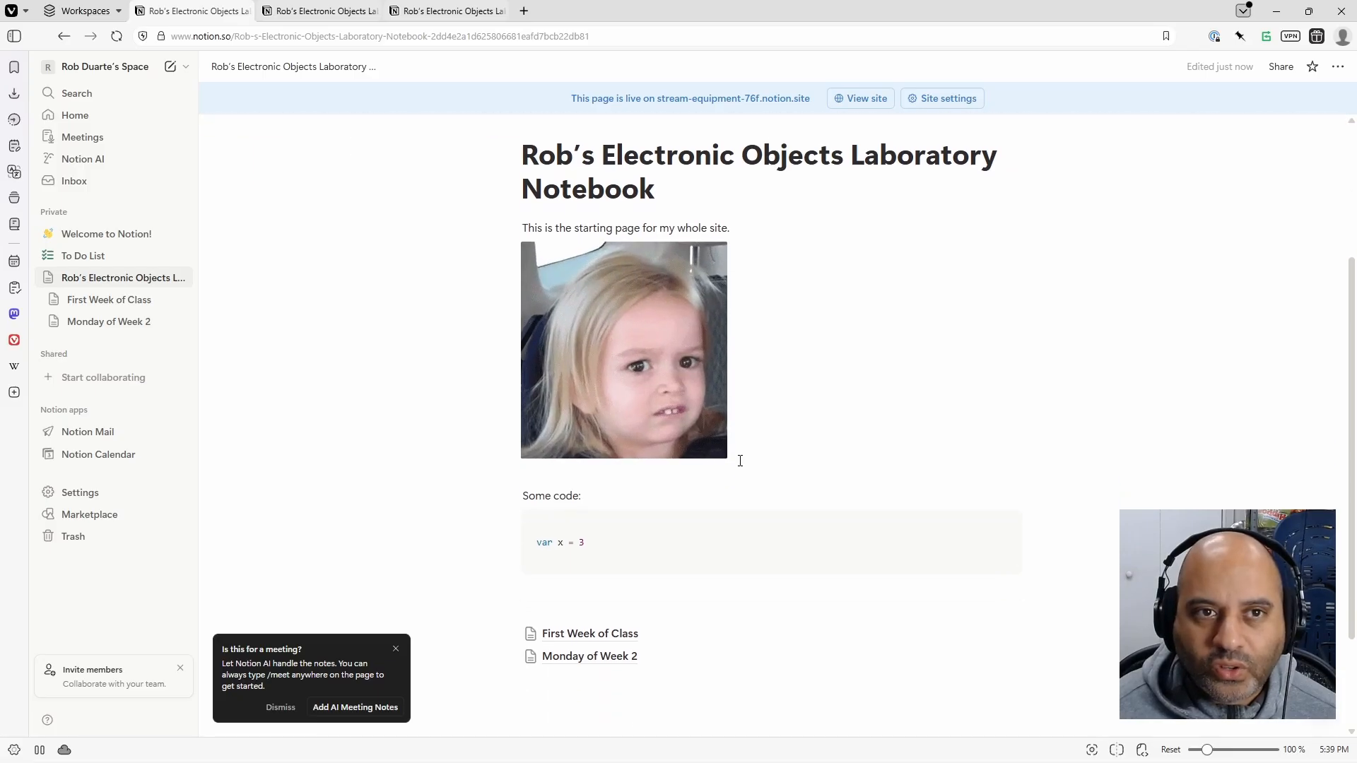
click(612, 636)
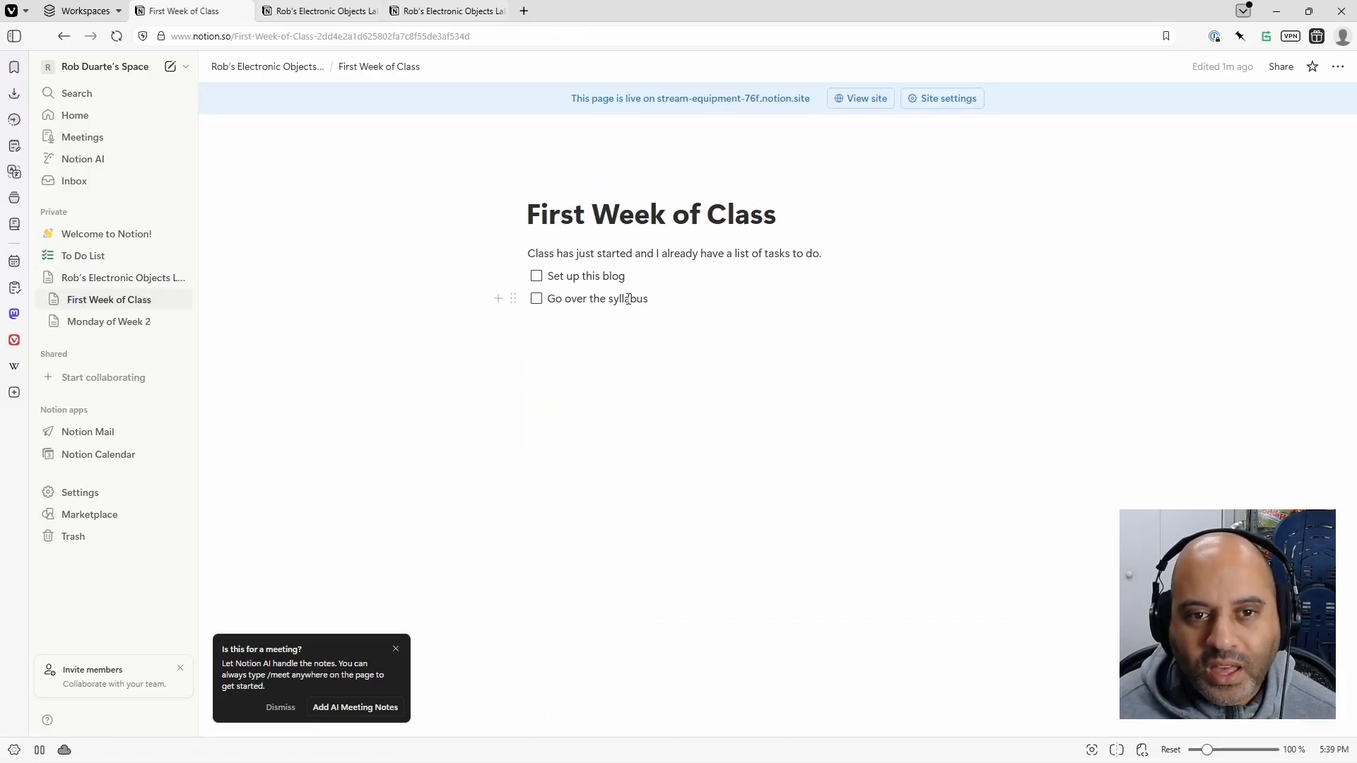
double_click(628, 299)
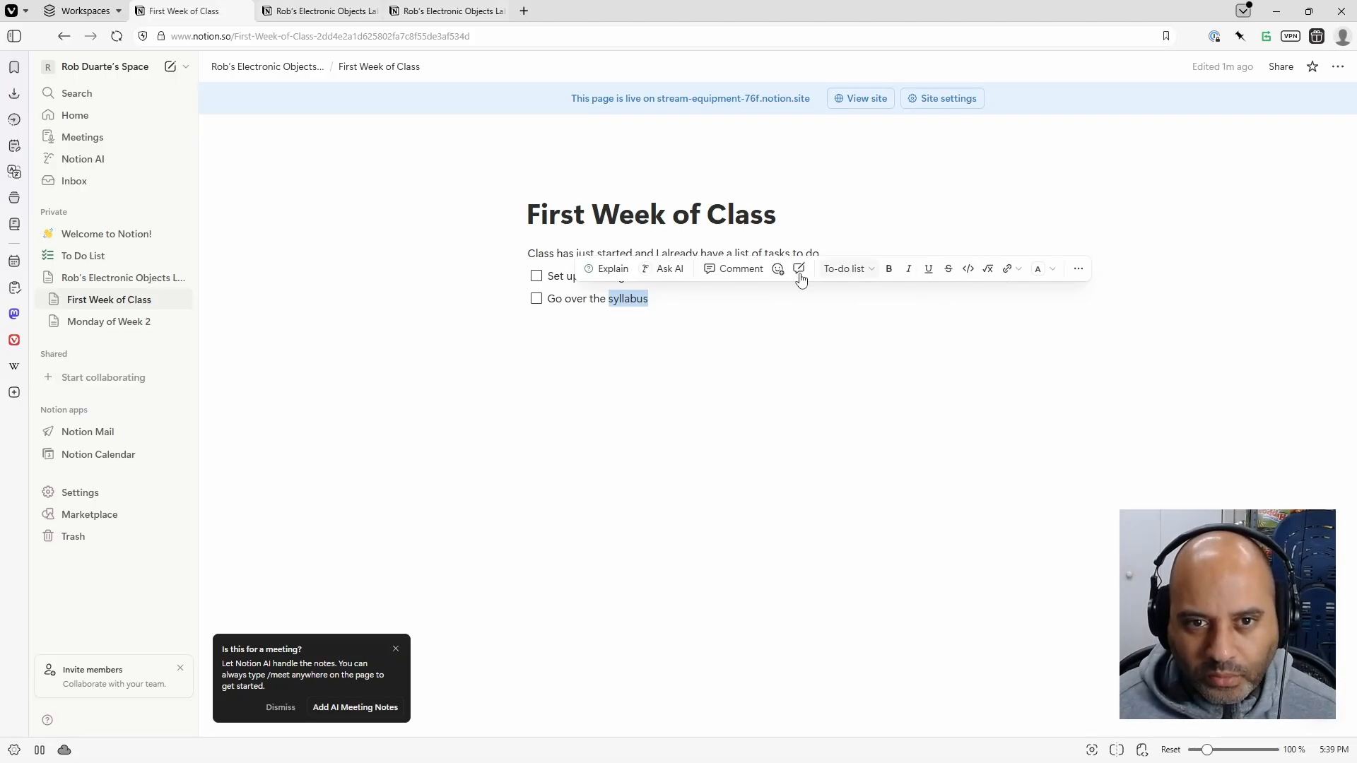
click(1020, 272)
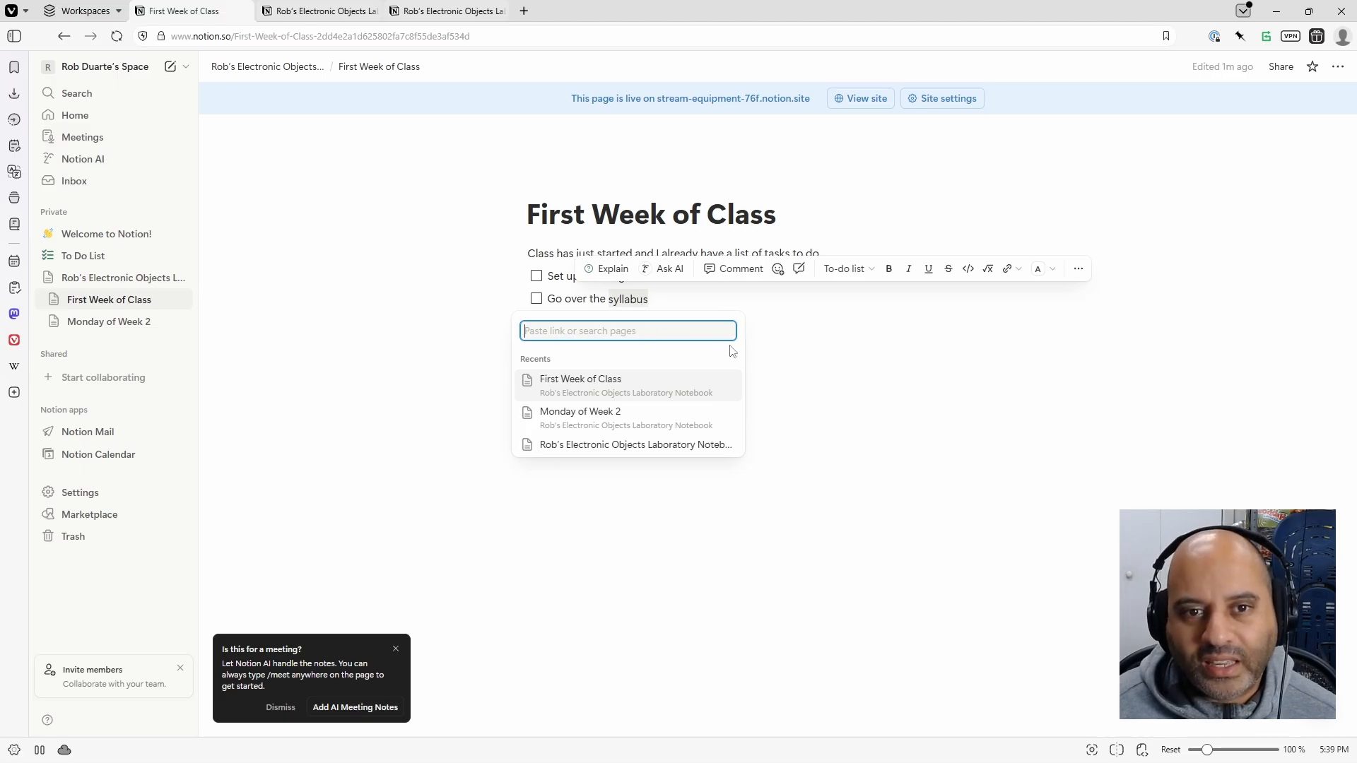
click(807, 369)
click(827, 397)
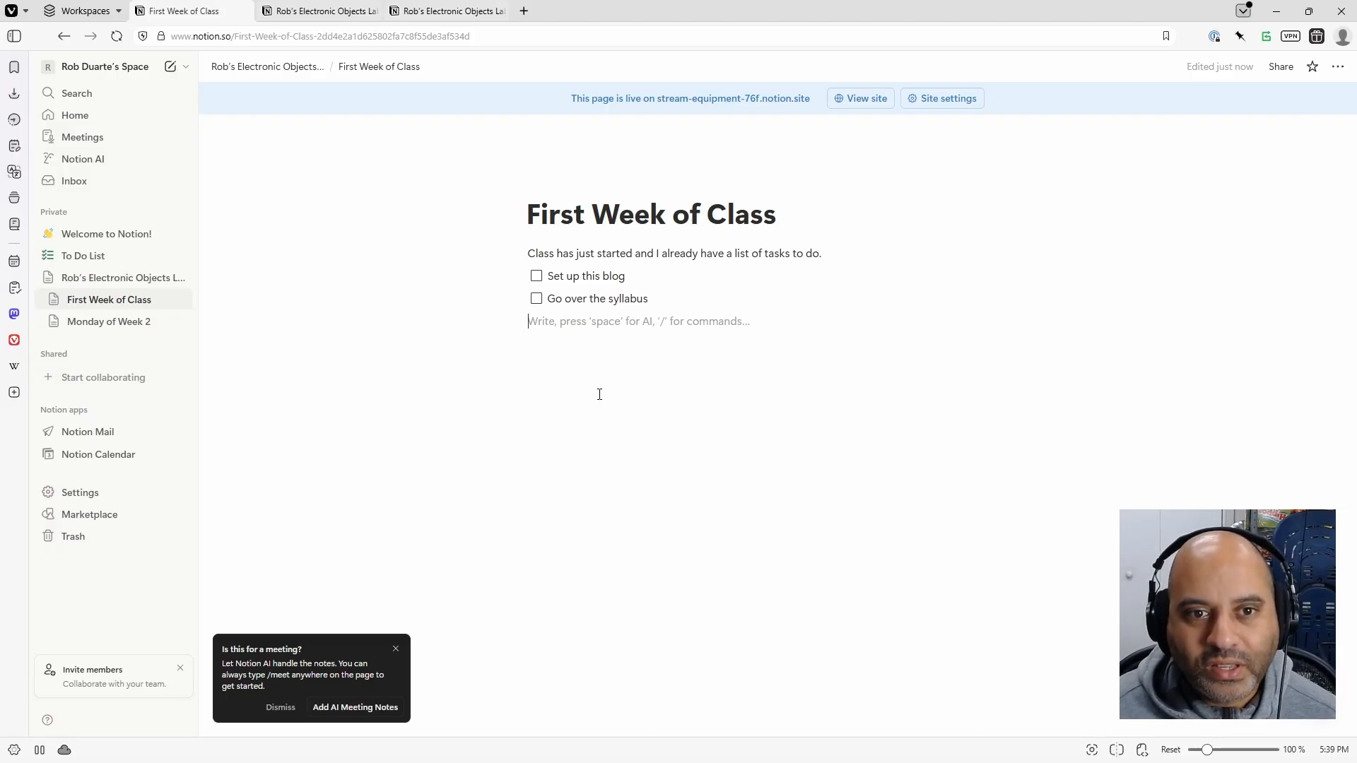
- Reload the published notebook and check its Monday of Week 2 and First Week of Class subpages
click(449, 11)
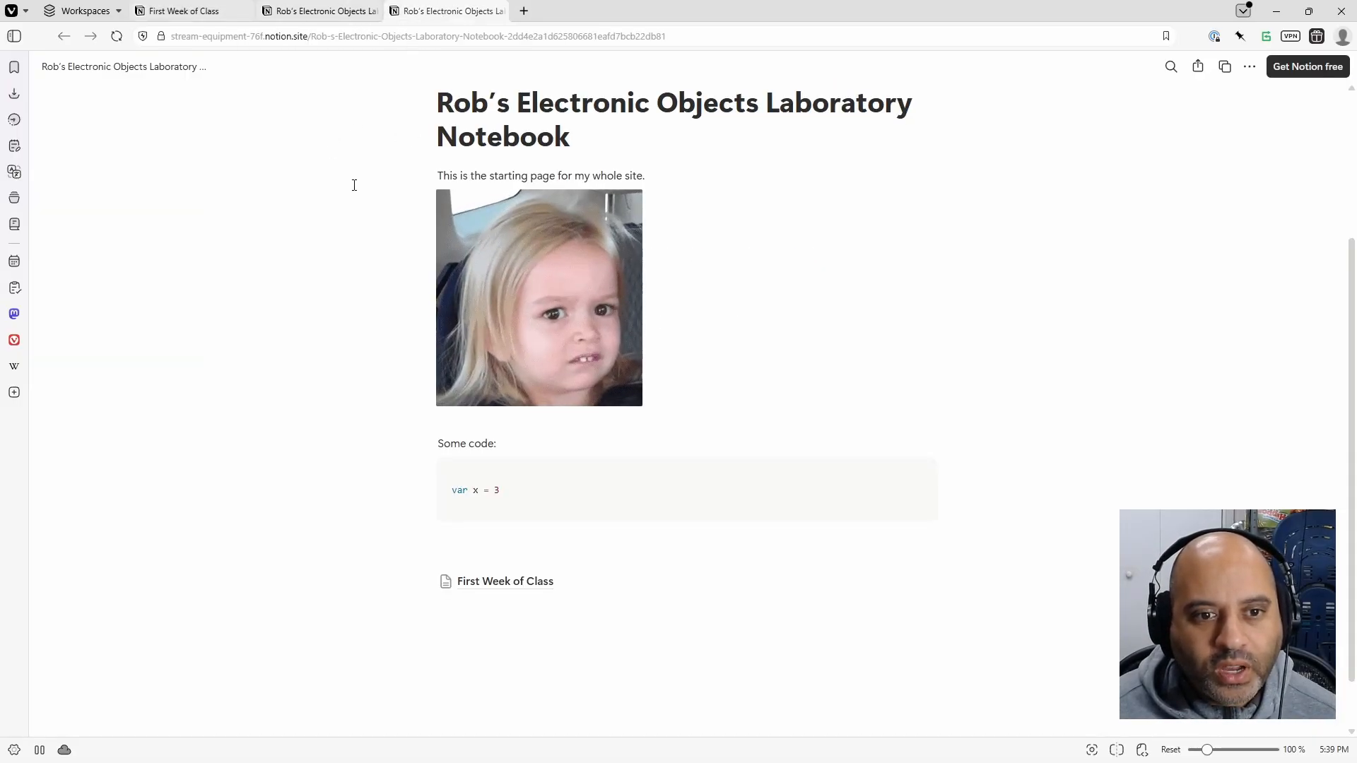
click(117, 36)
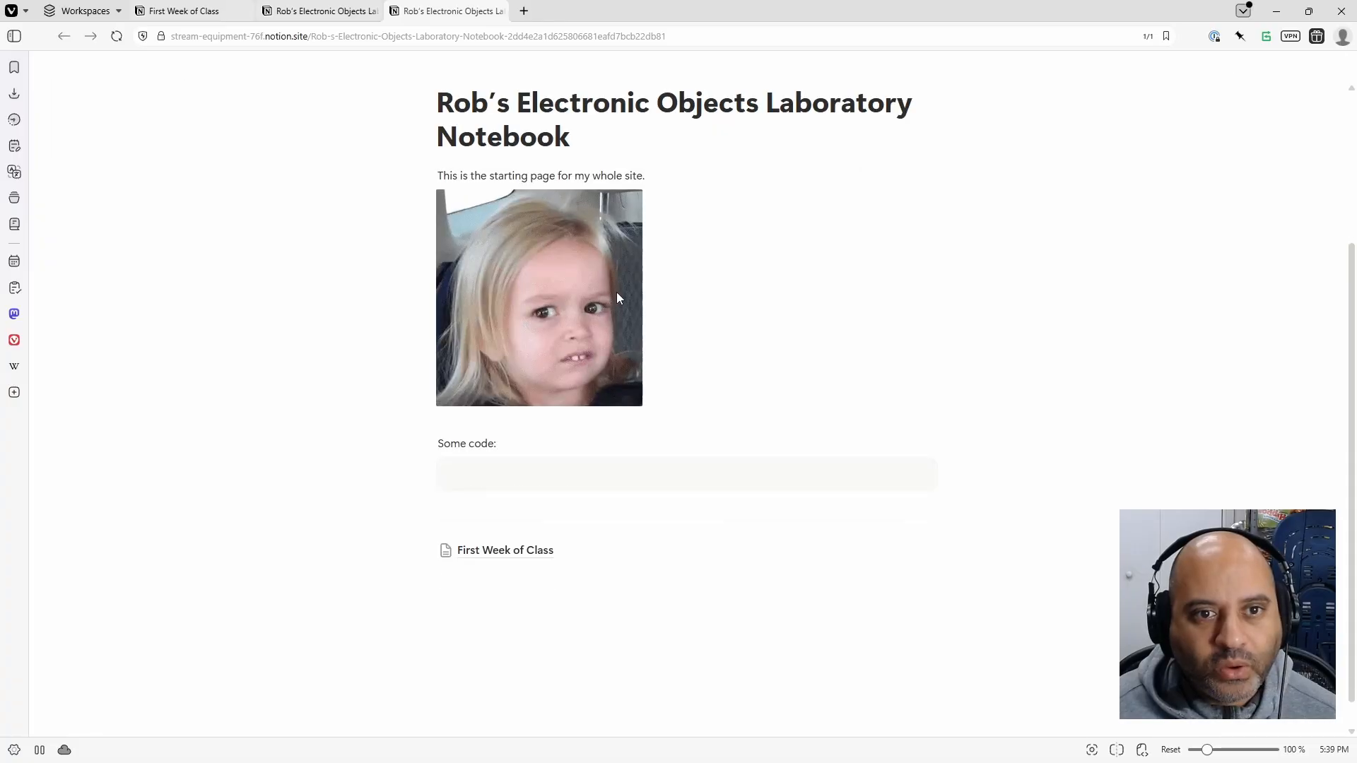
click(515, 604)
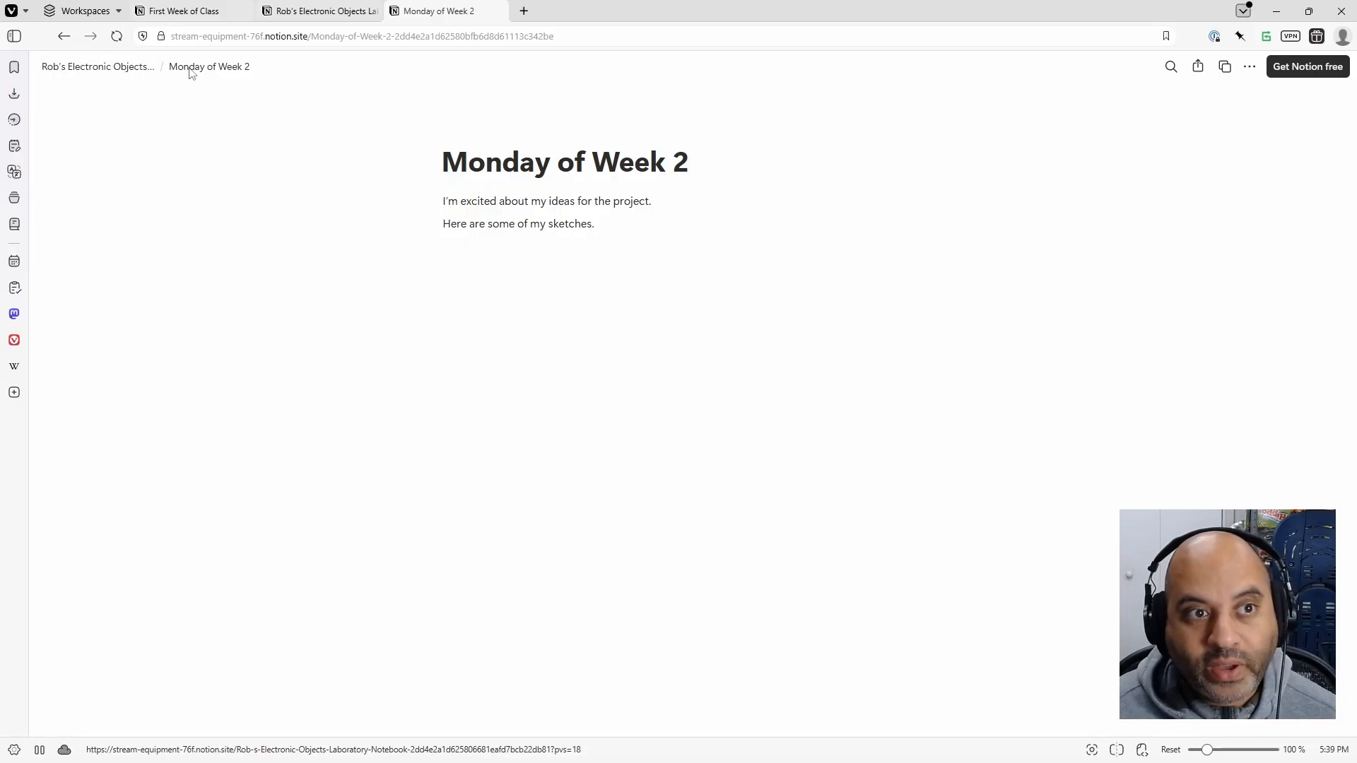
click(117, 67)
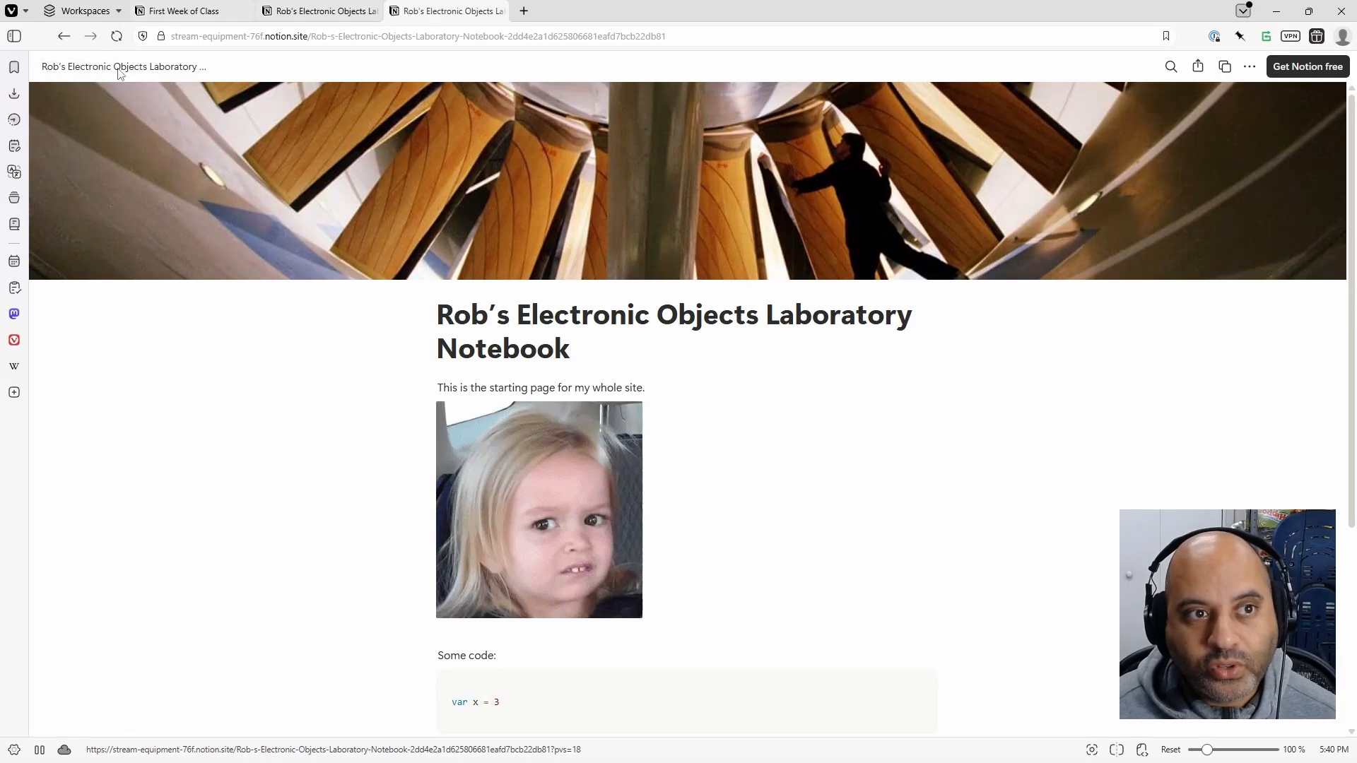
scroll(582, 469, down, 3)
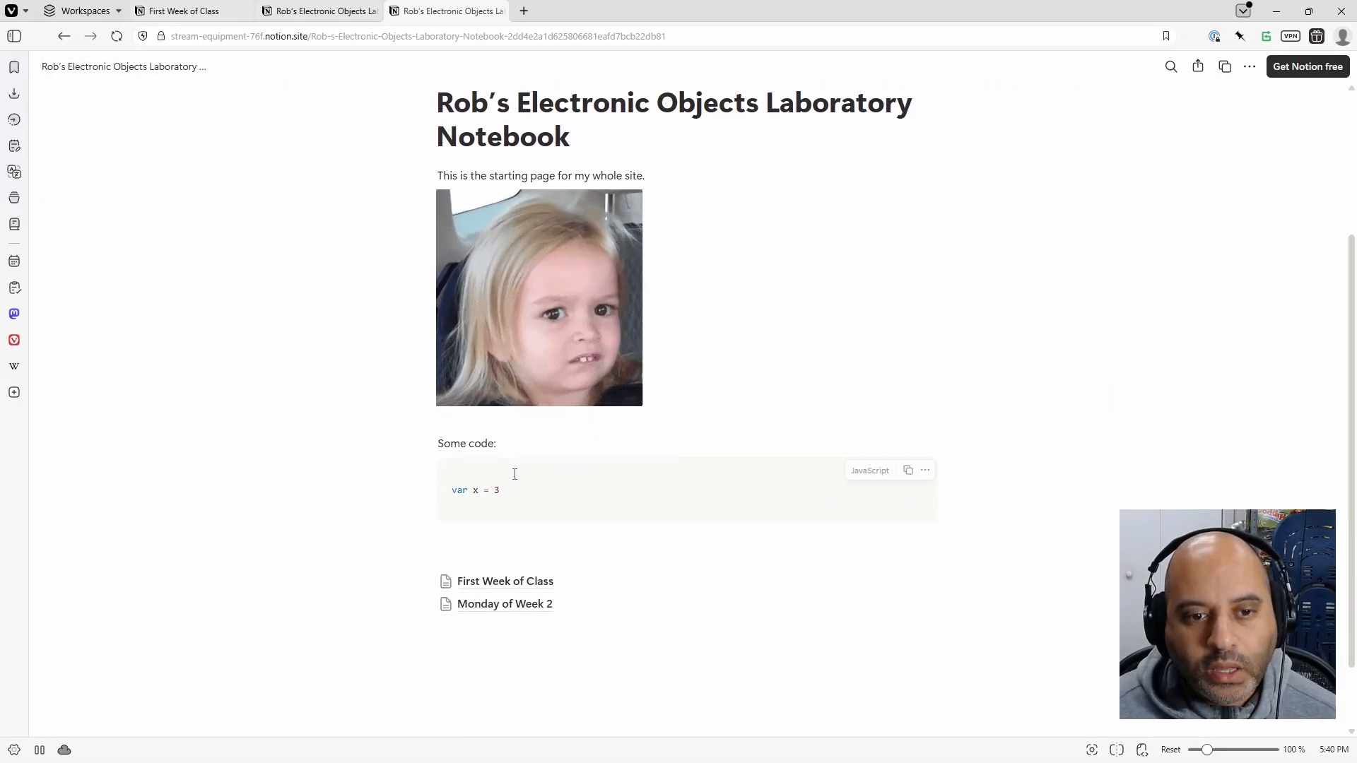
click(521, 581)
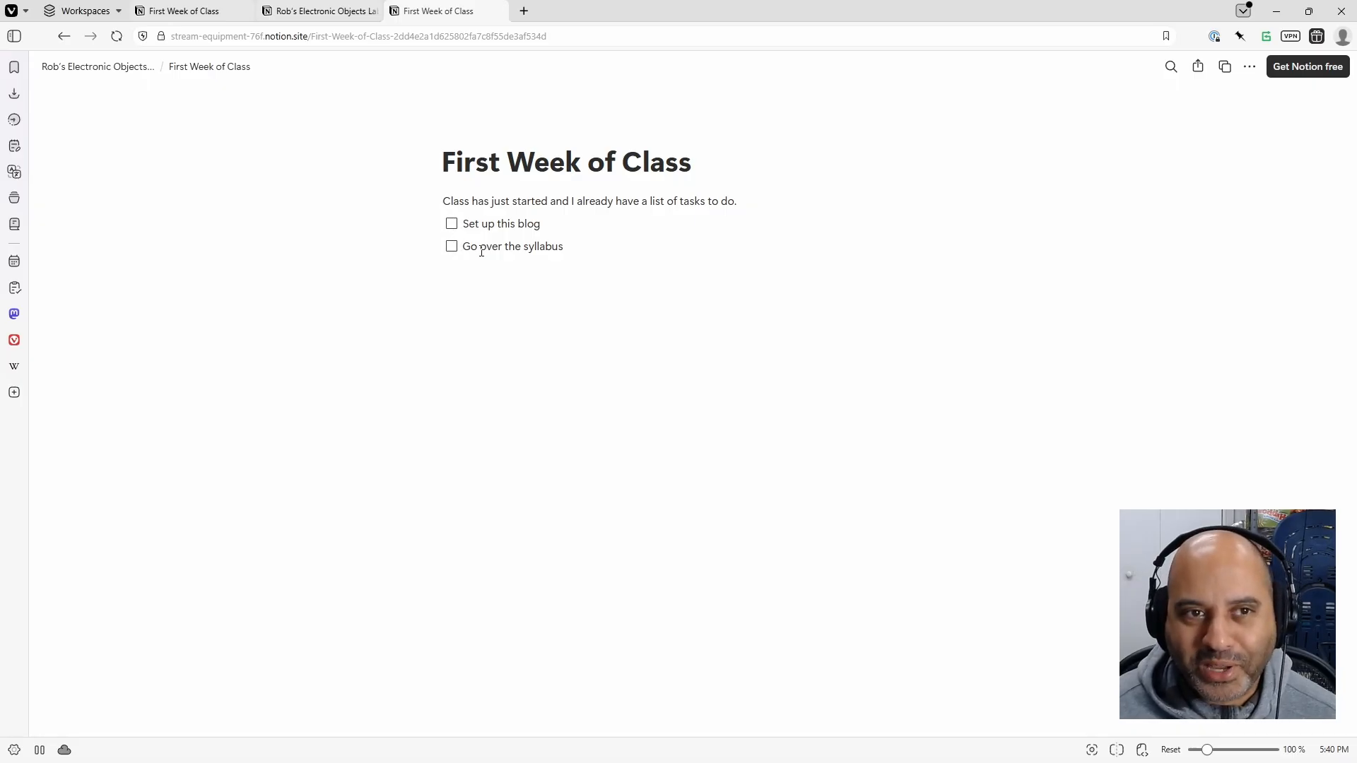
- Mark the "Set up this blog" task as done on the editable First Week of Class page and reload its published version
click(321, 11)
click(184, 11)
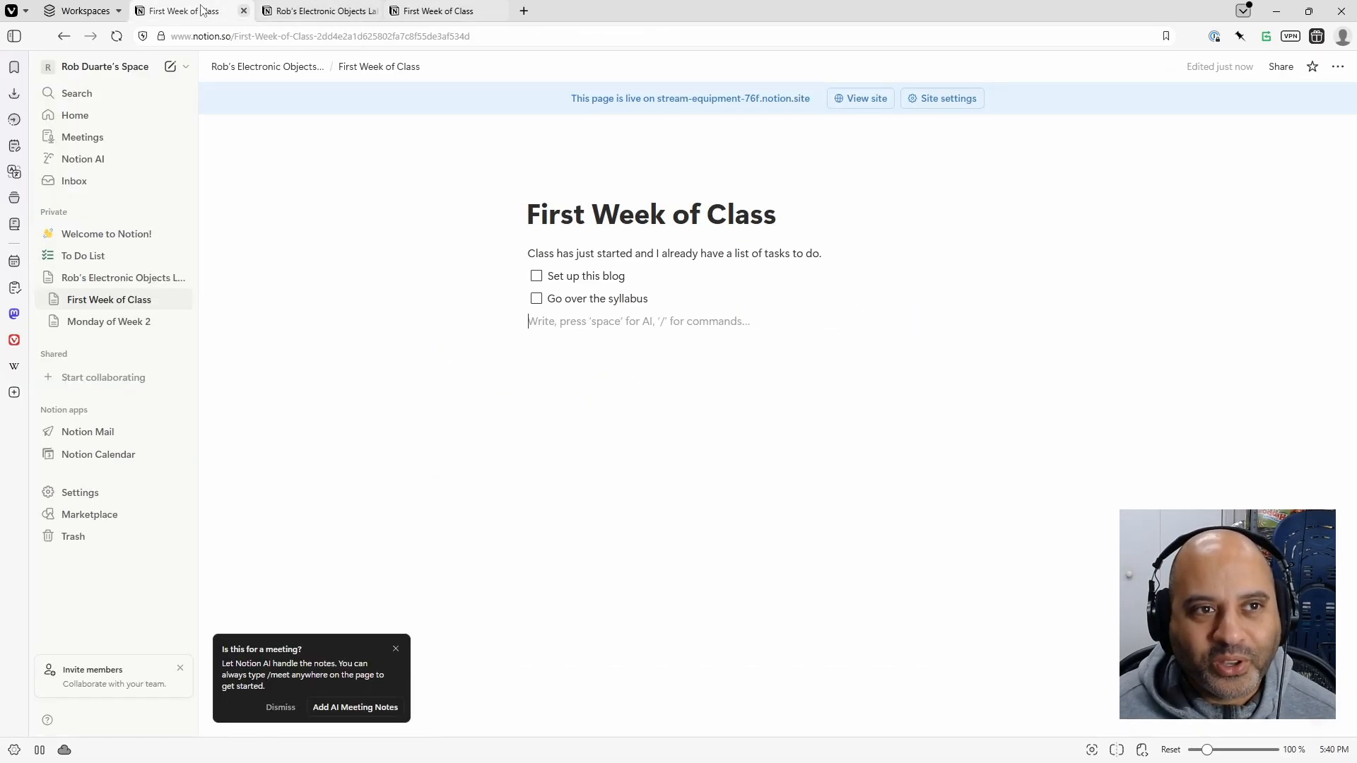
click(537, 276)
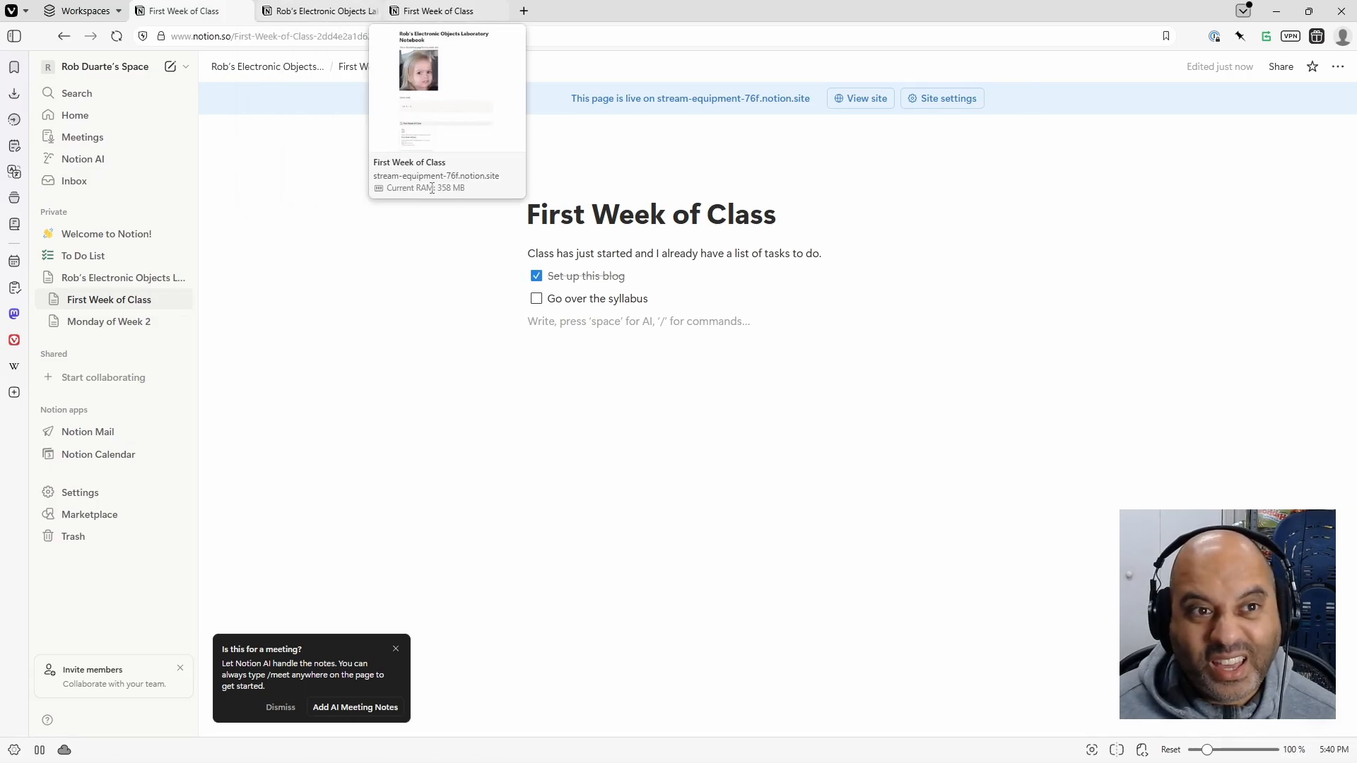
click(431, 11)
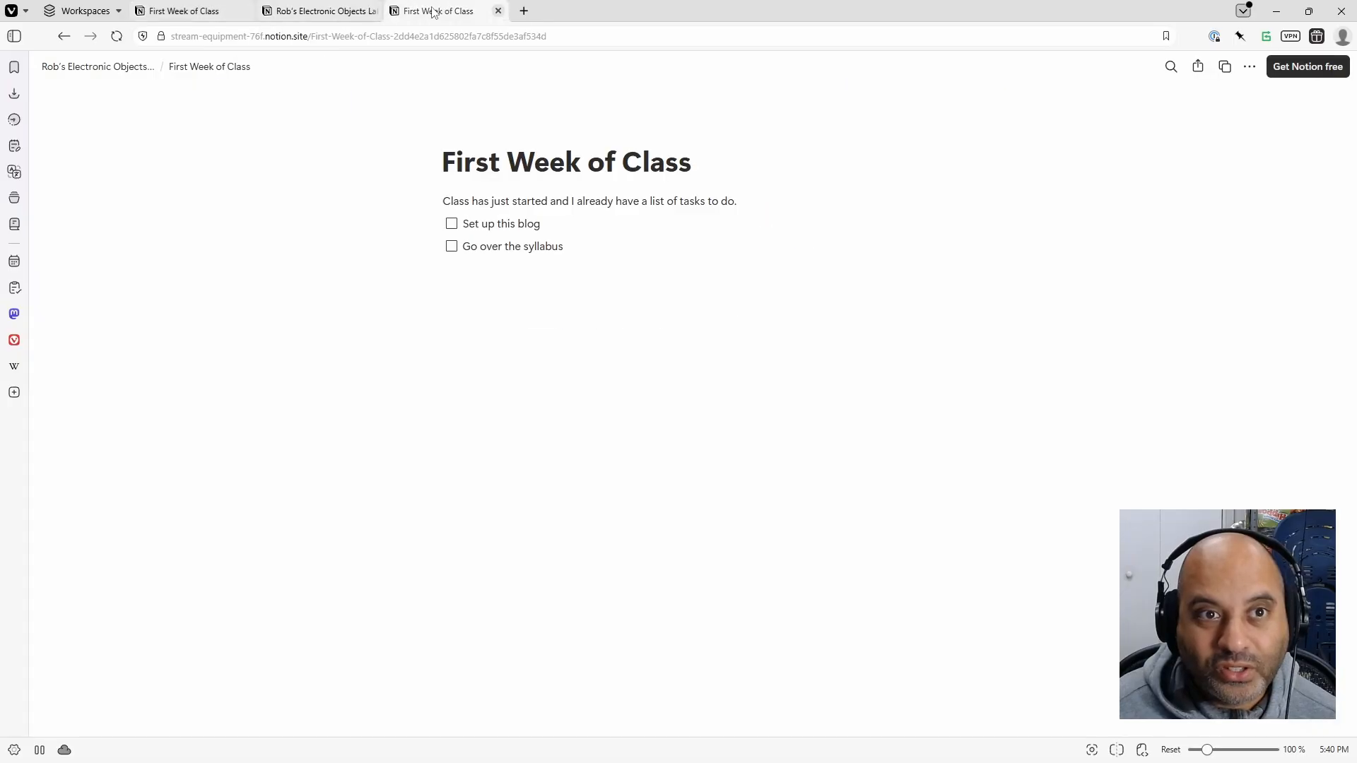
click(118, 36)
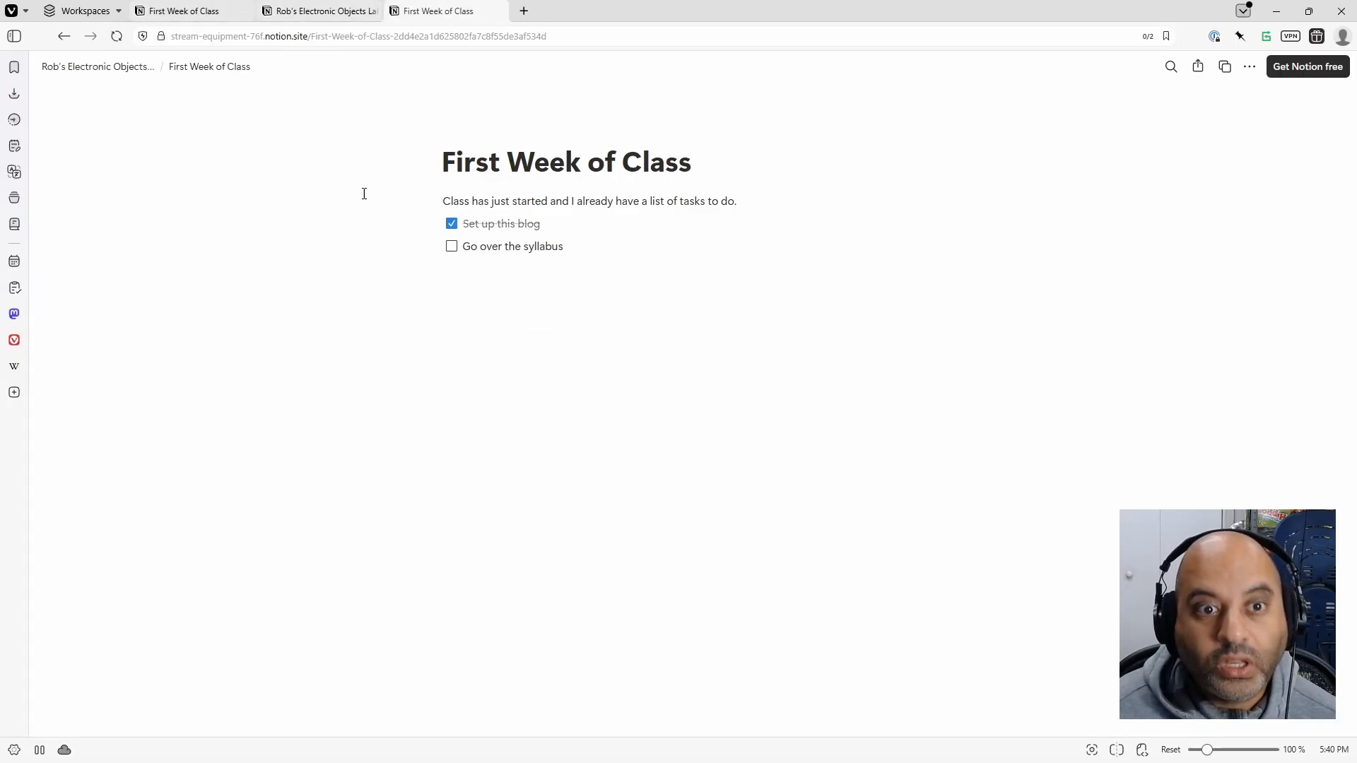
- Add the heart-eyes smiley emoji as the editable First Week of Class page's icon and view the published version
click(187, 11)
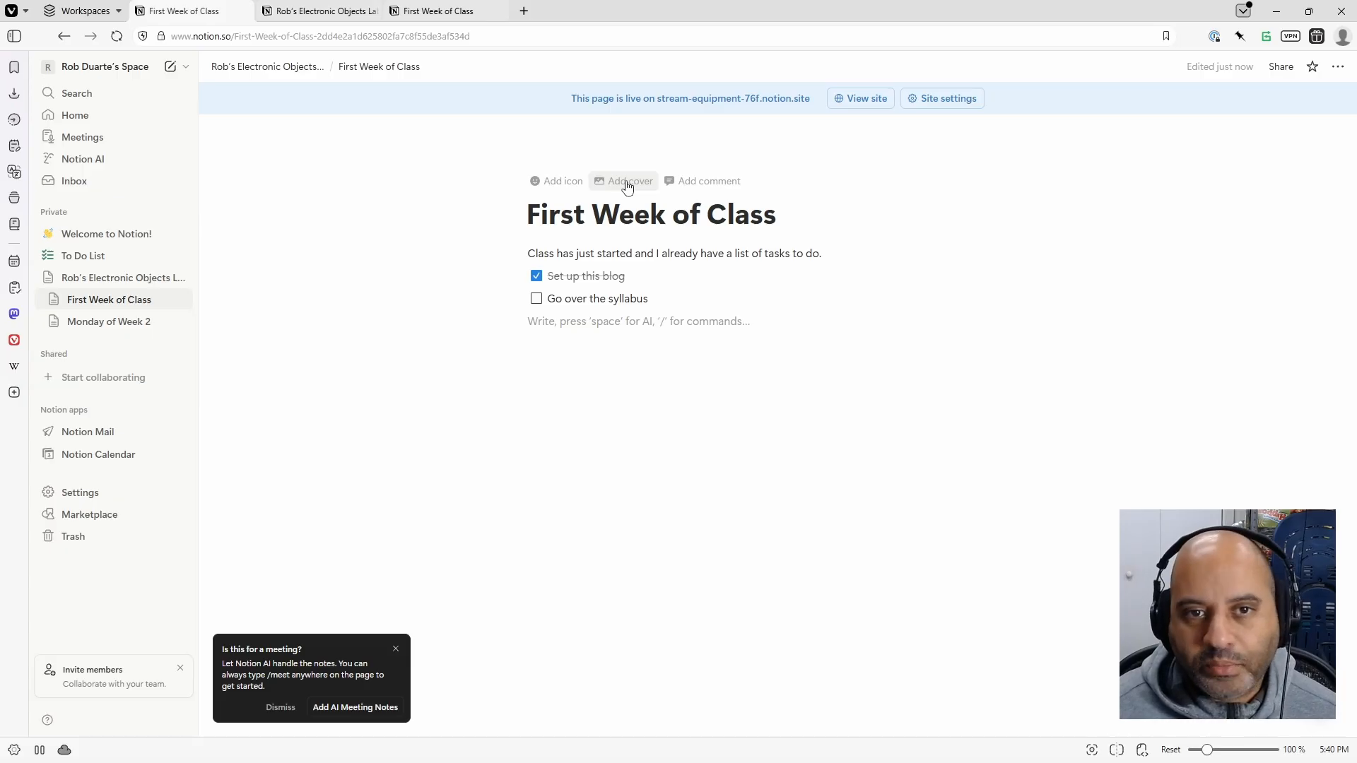
click(554, 182)
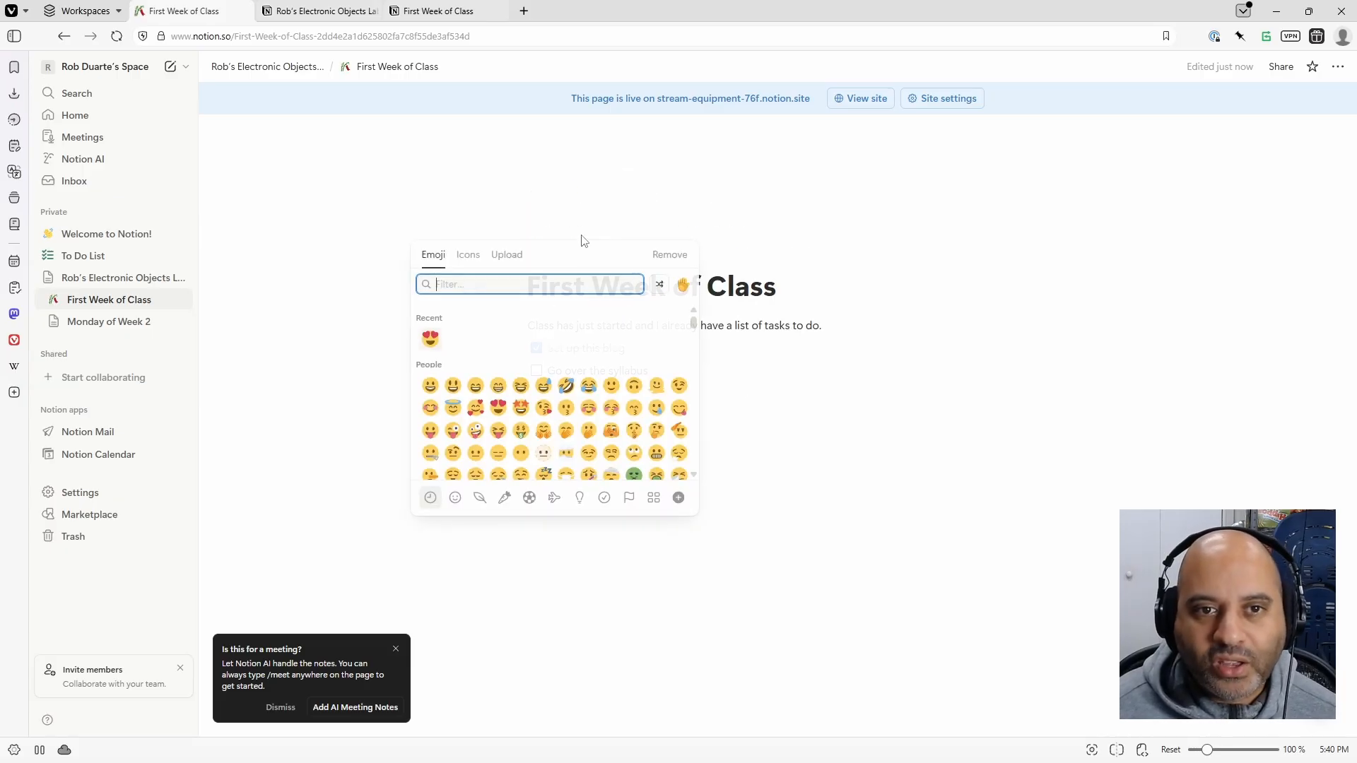
click(498, 410)
click(828, 444)
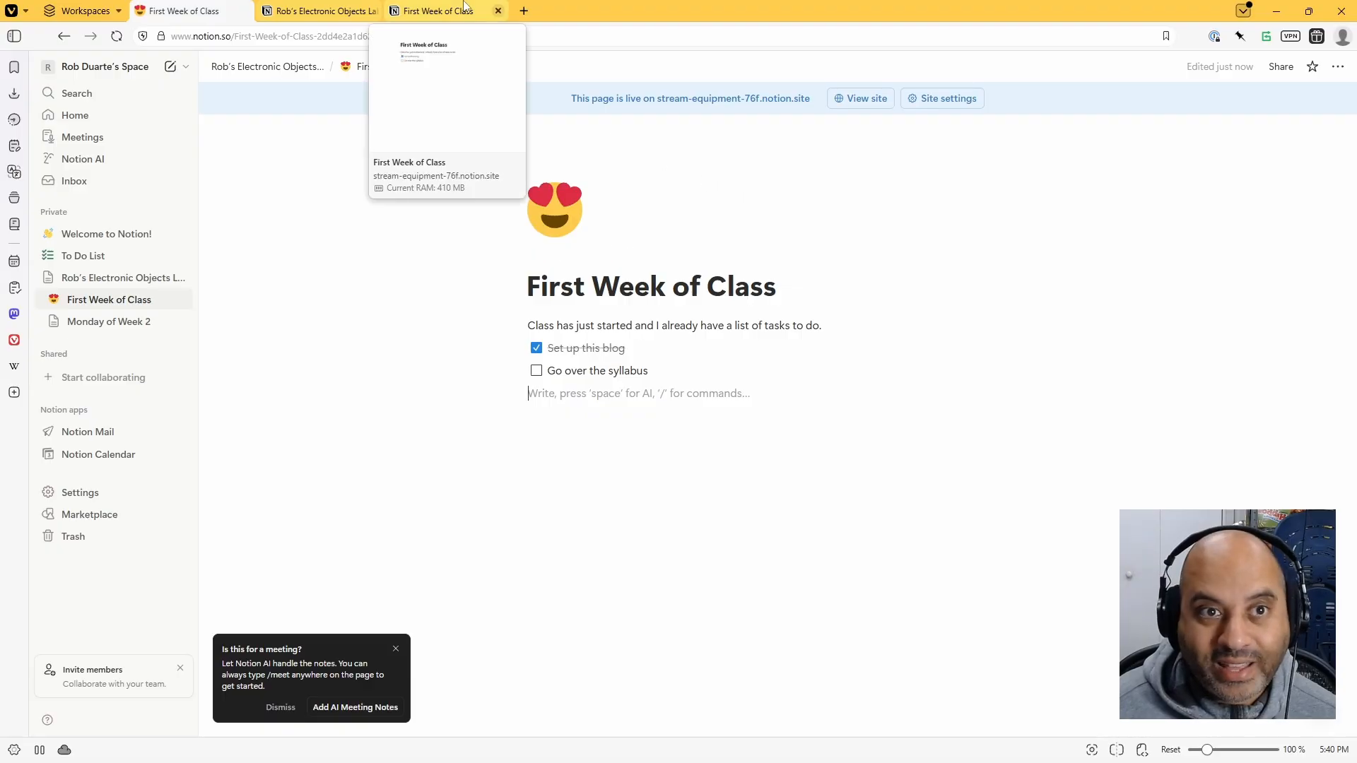
click(440, 11)
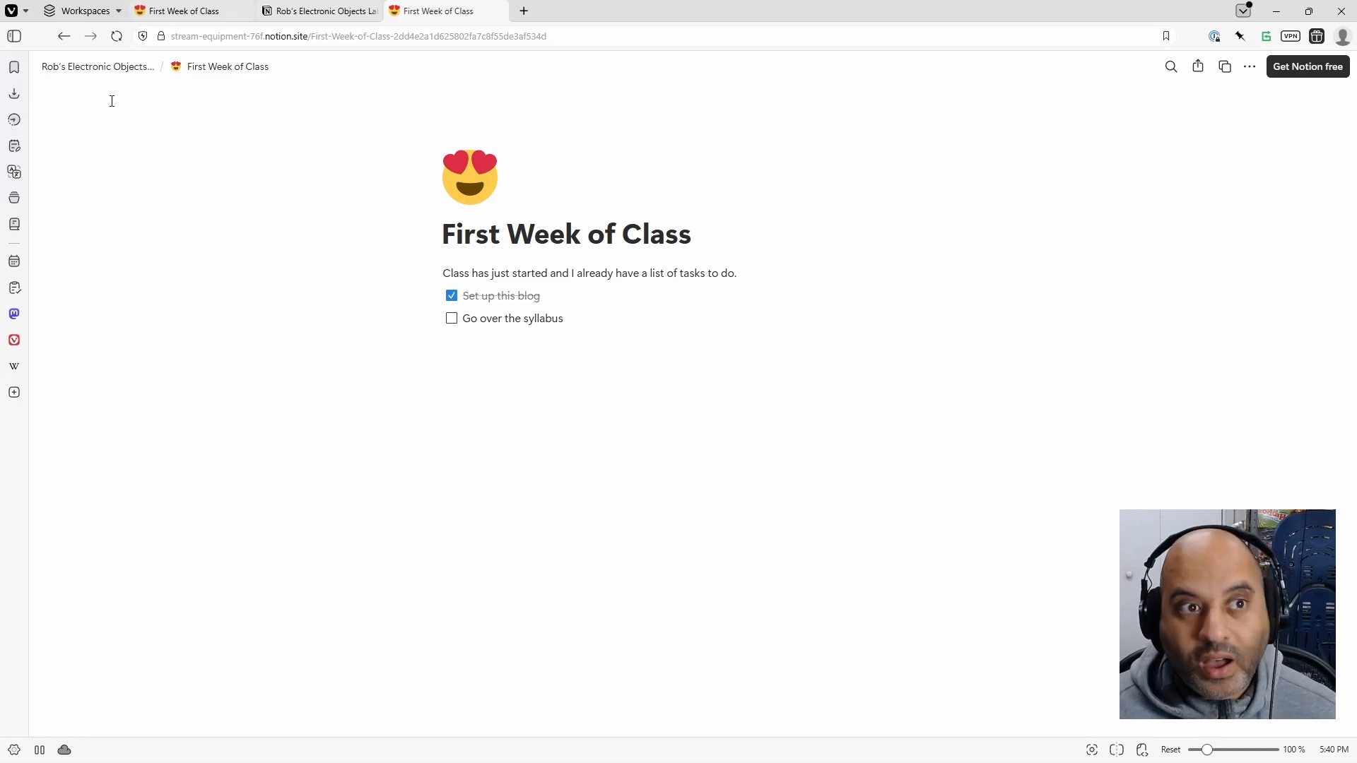
- Compare the web addresses of the published notebook's main page and First Week of Class subpage, and return to the editable page
click(101, 69)
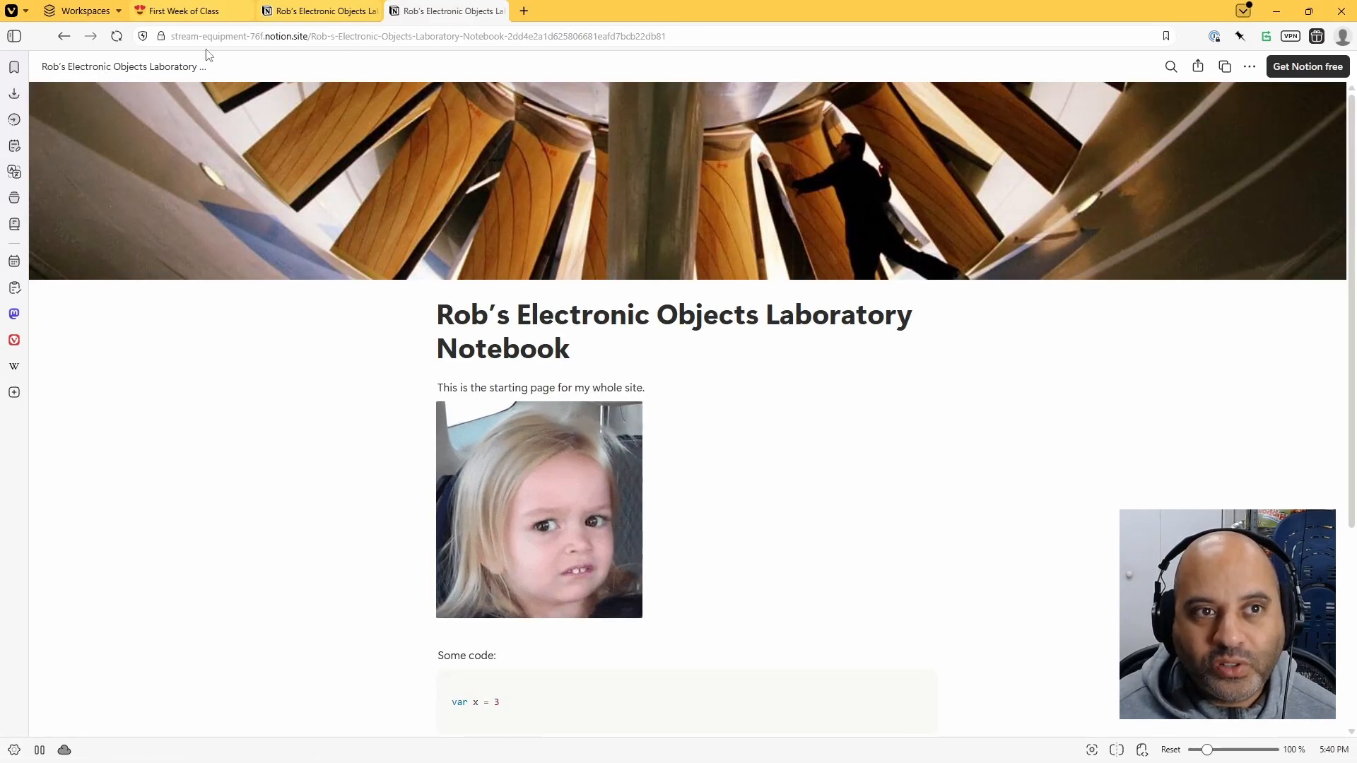
click(560, 37)
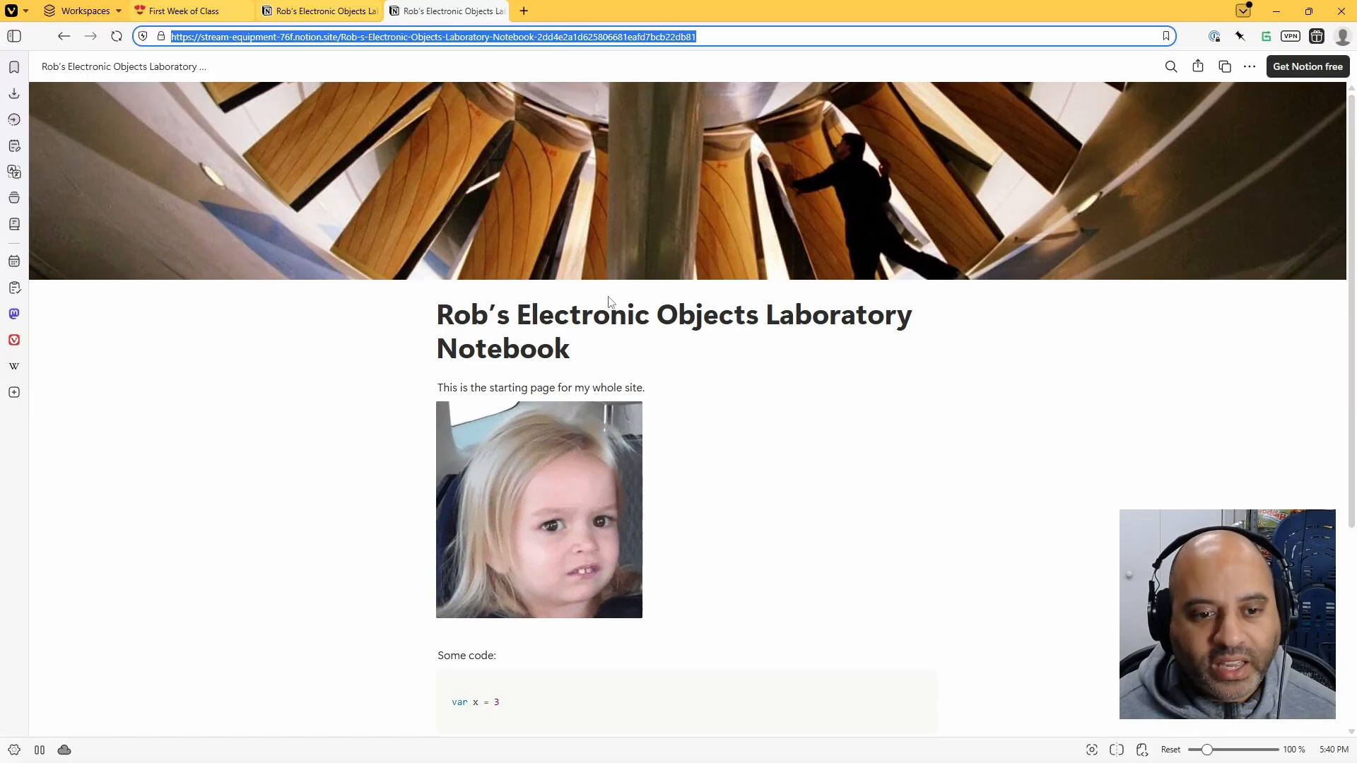
scroll(621, 476, down, 4)
click(507, 498)
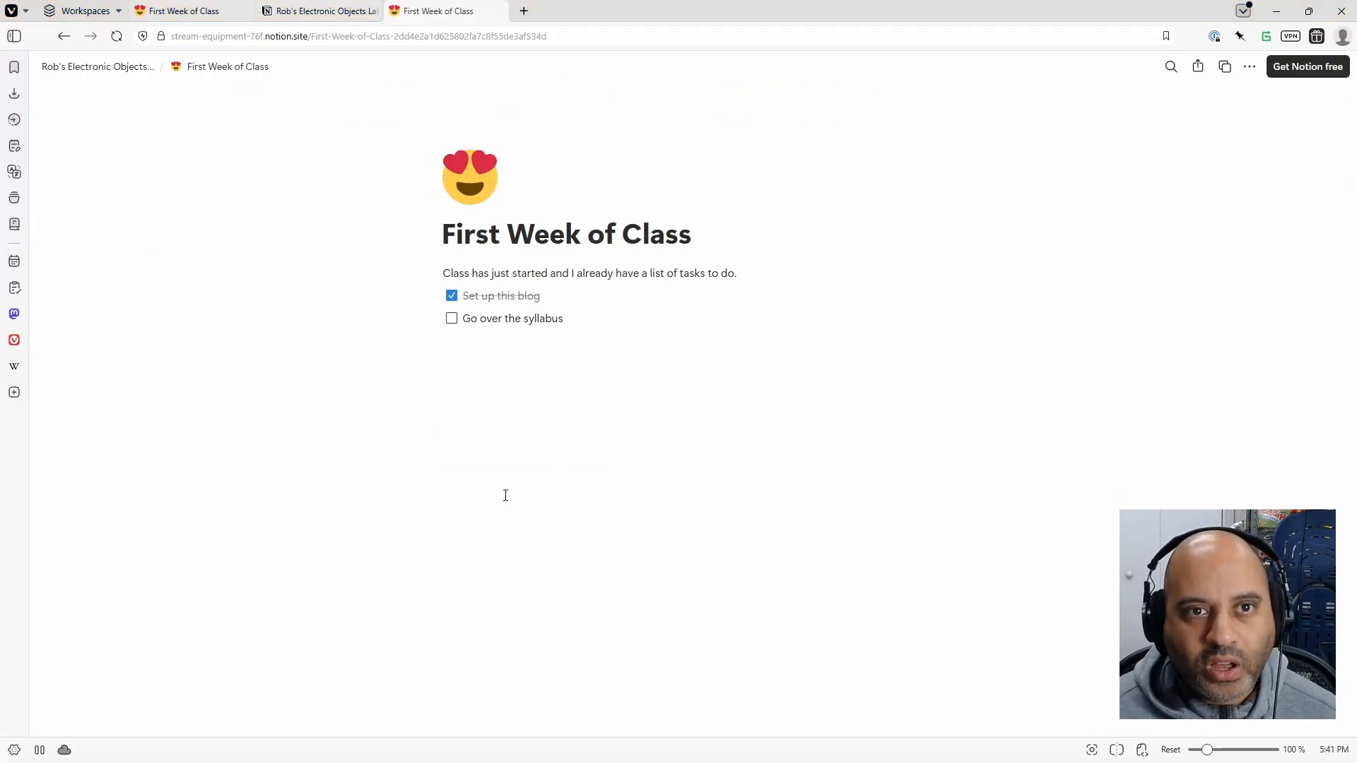
click(269, 36)
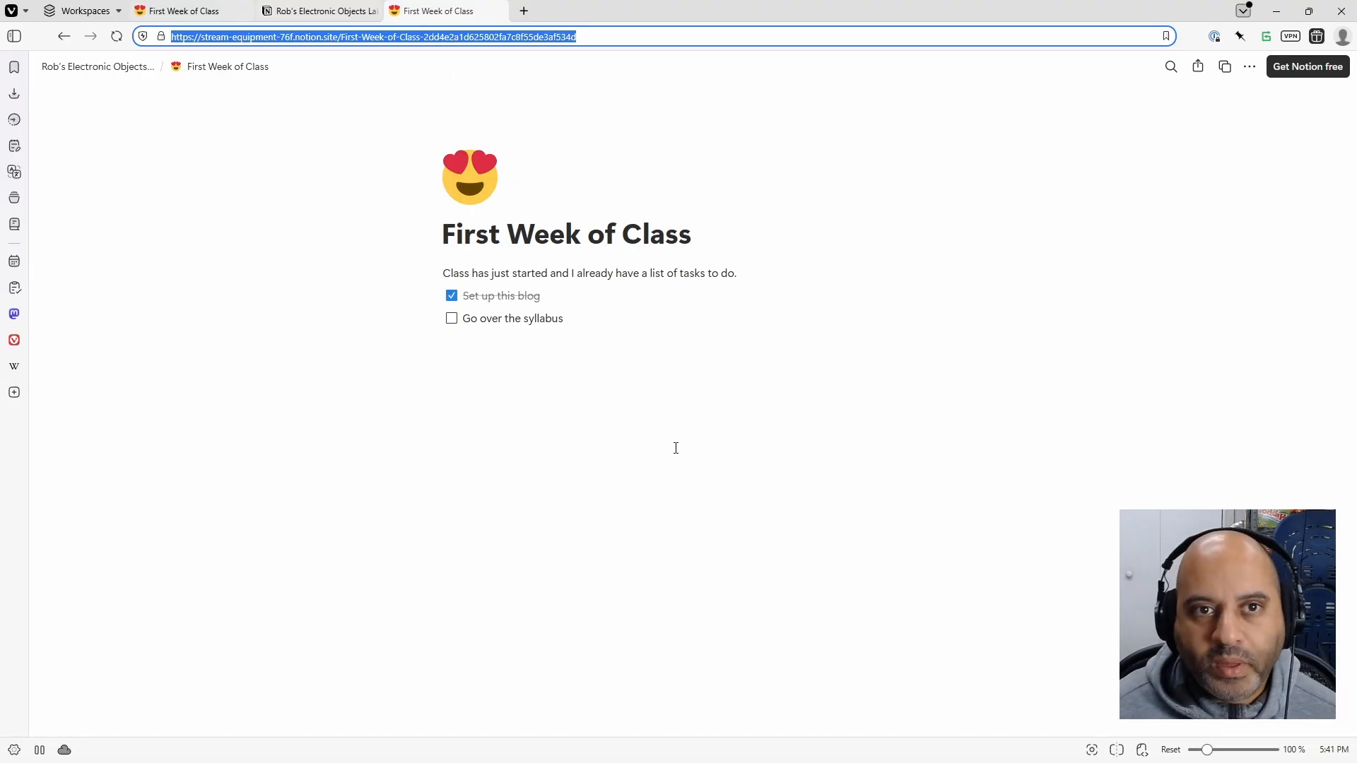
click(318, 11)
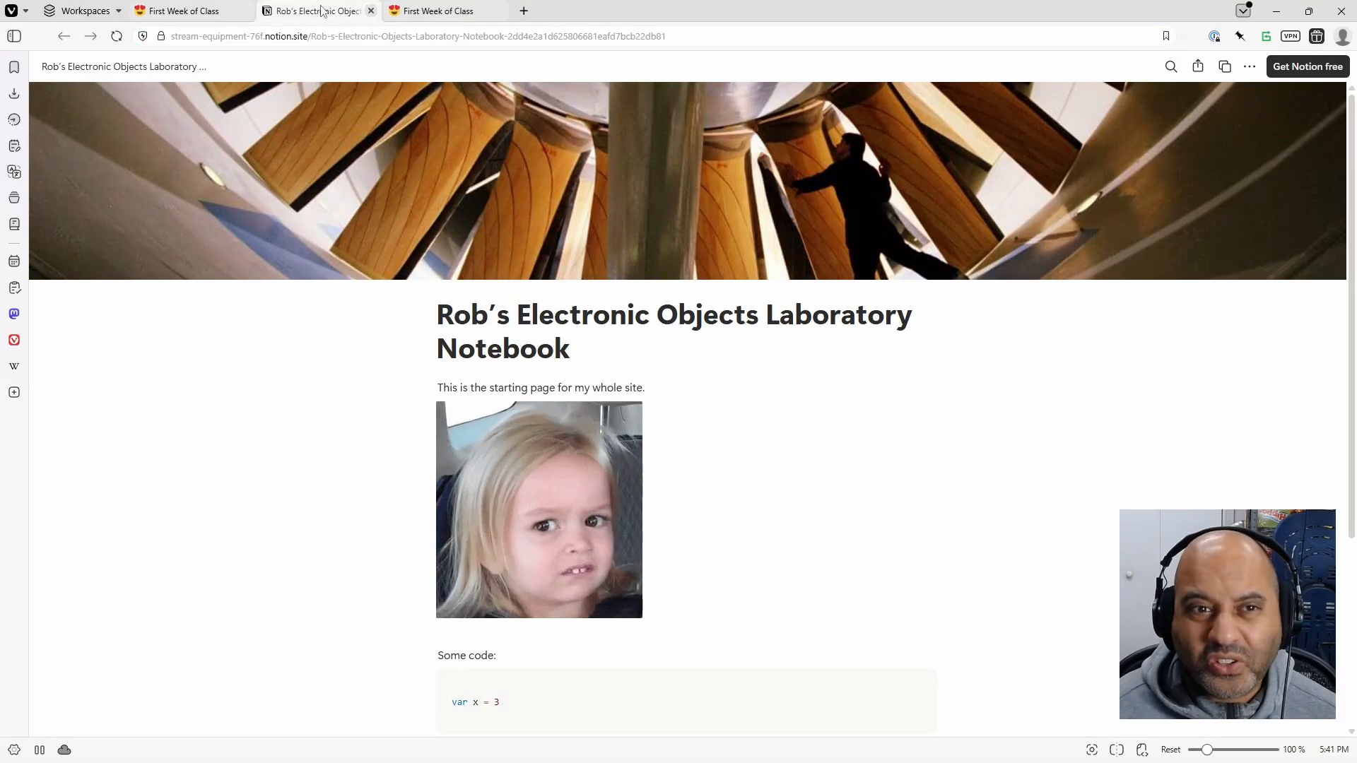
click(210, 9)
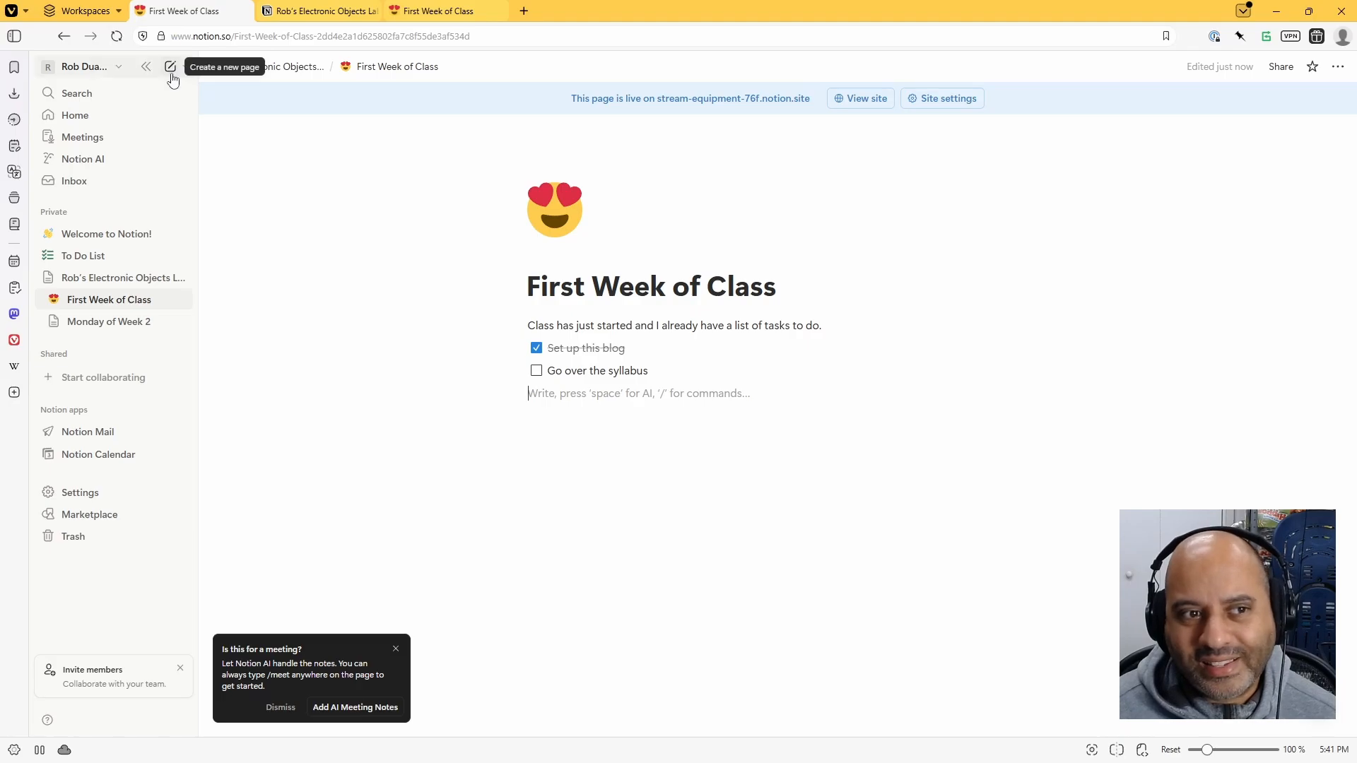